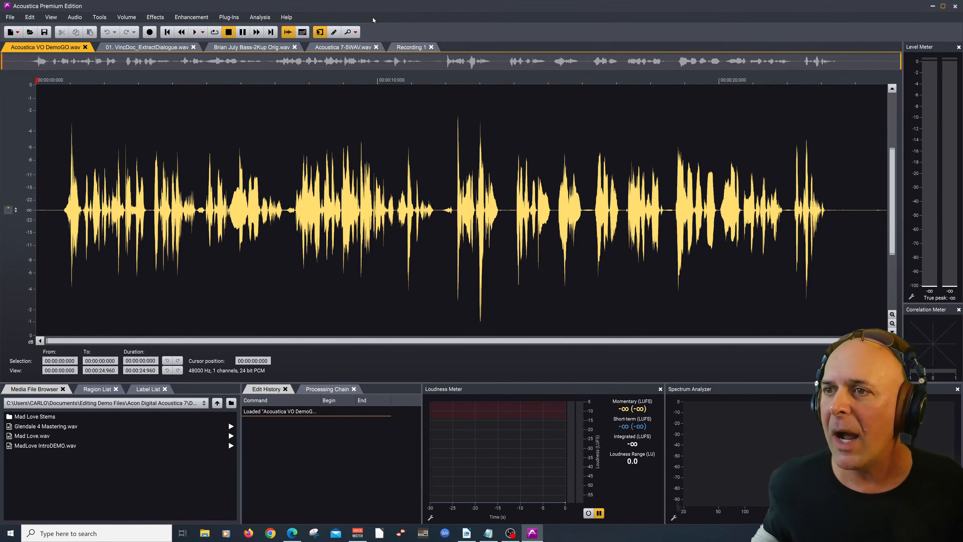
Step: Play the voice-over from the start, and replay it from about 7.6 seconds to listen for sibilance
key("space")
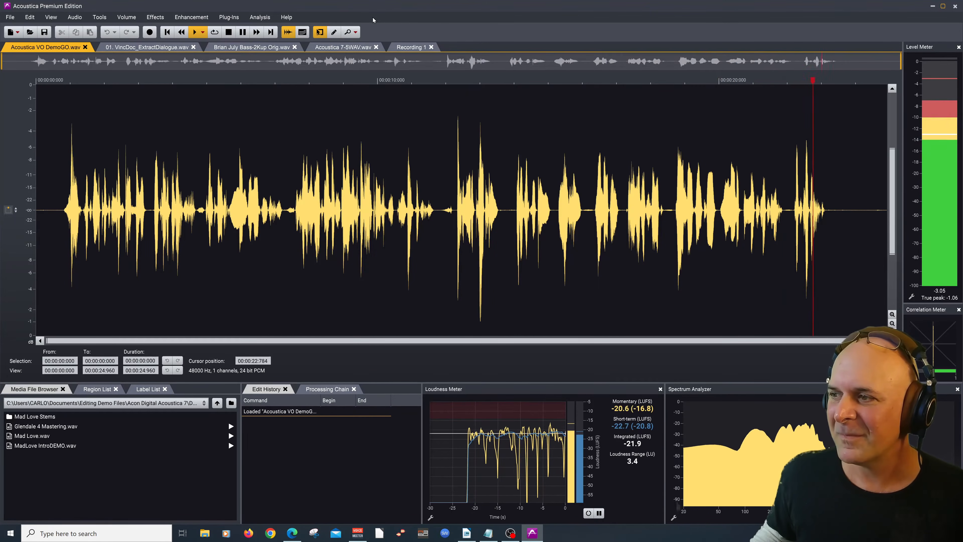
key("space")
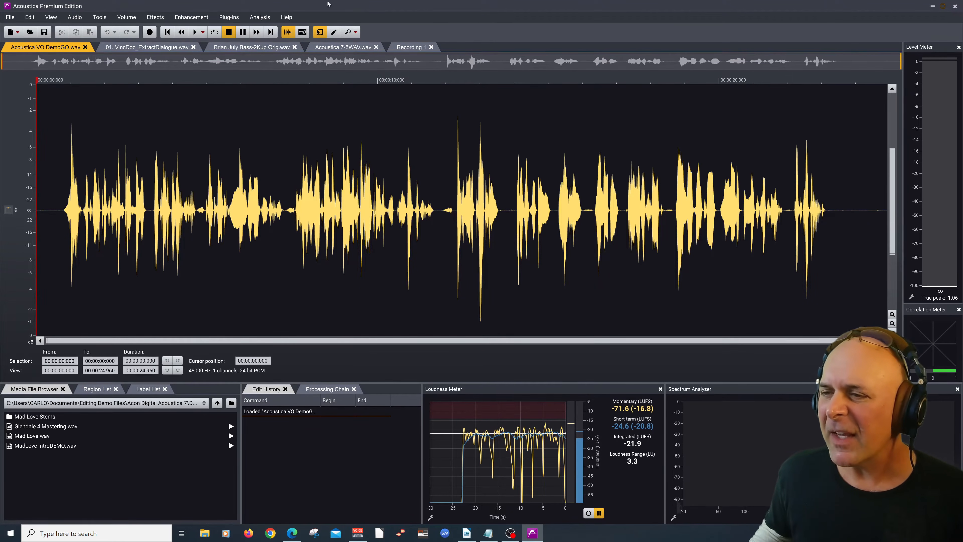
left_click(296, 80)
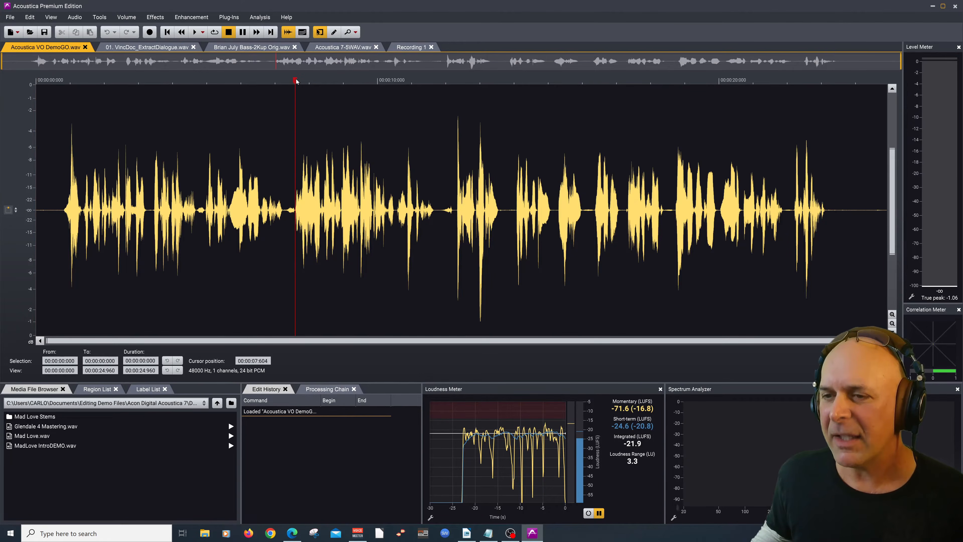
key("space")
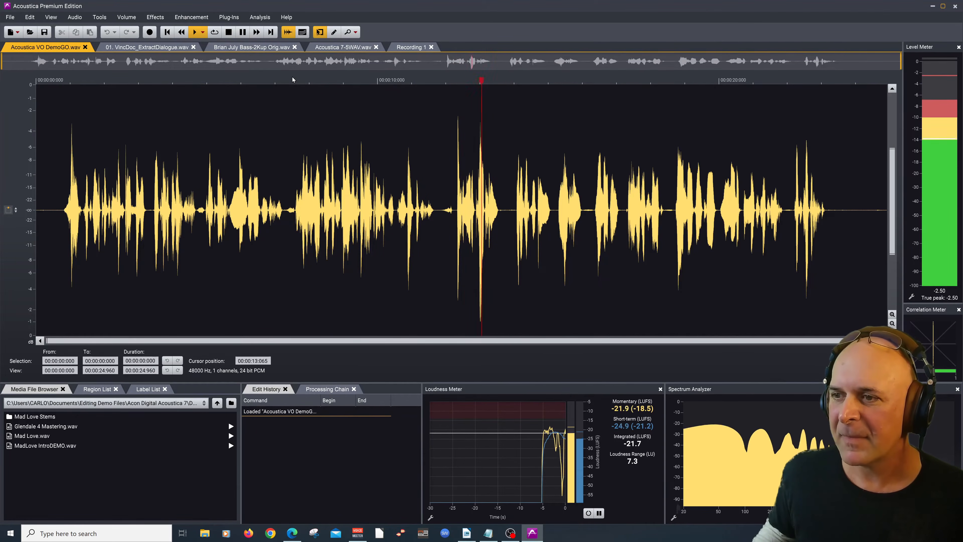
left_click(292, 79)
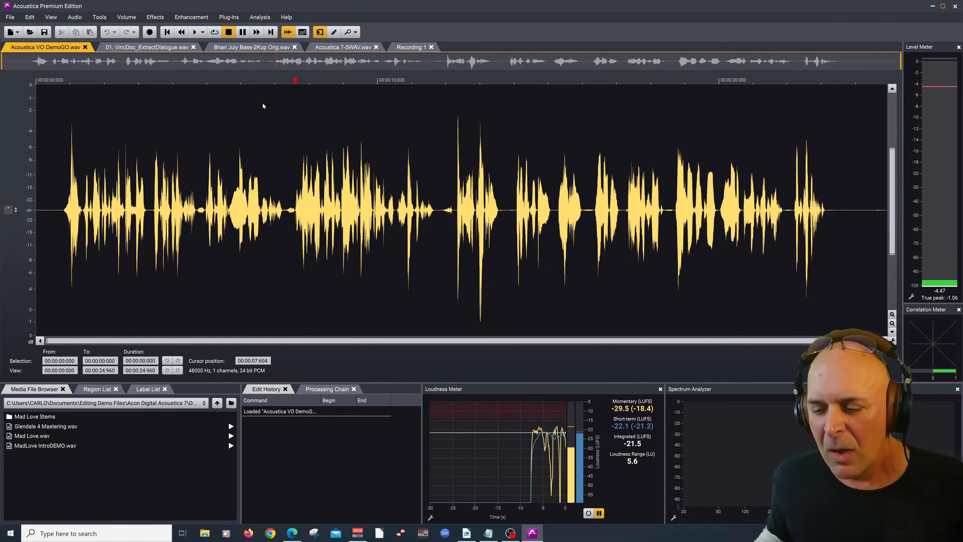
Step: Open DeEss:Dialogue for the whole voice-over and load its Gentle factory preset
left_click(198, 18)
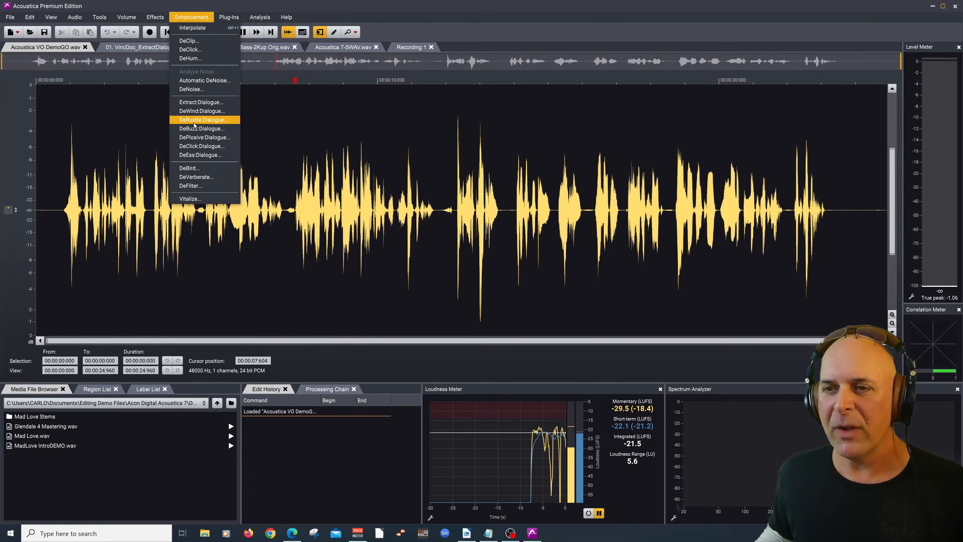
left_click(197, 156)
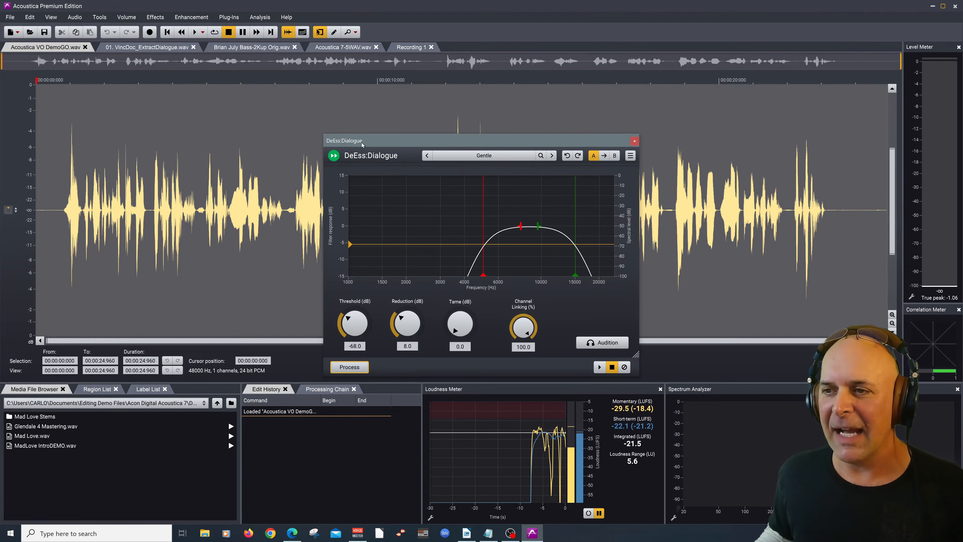
left_click_drag(391, 136, 383, 101)
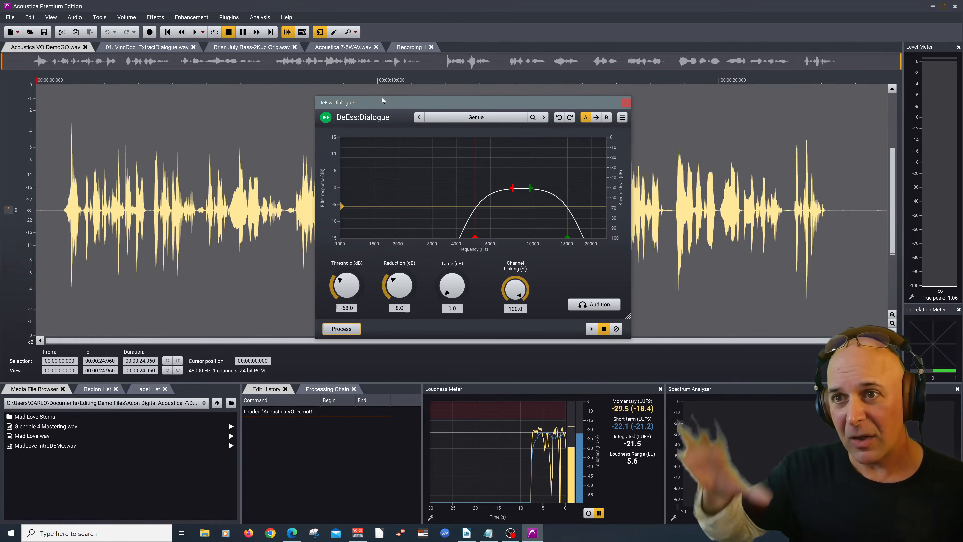
left_click(496, 118)
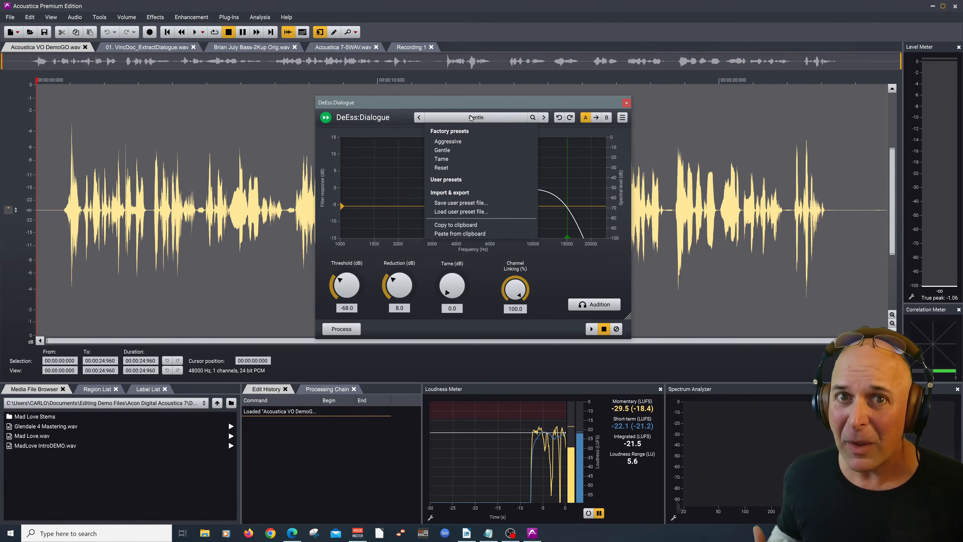
left_click(443, 151)
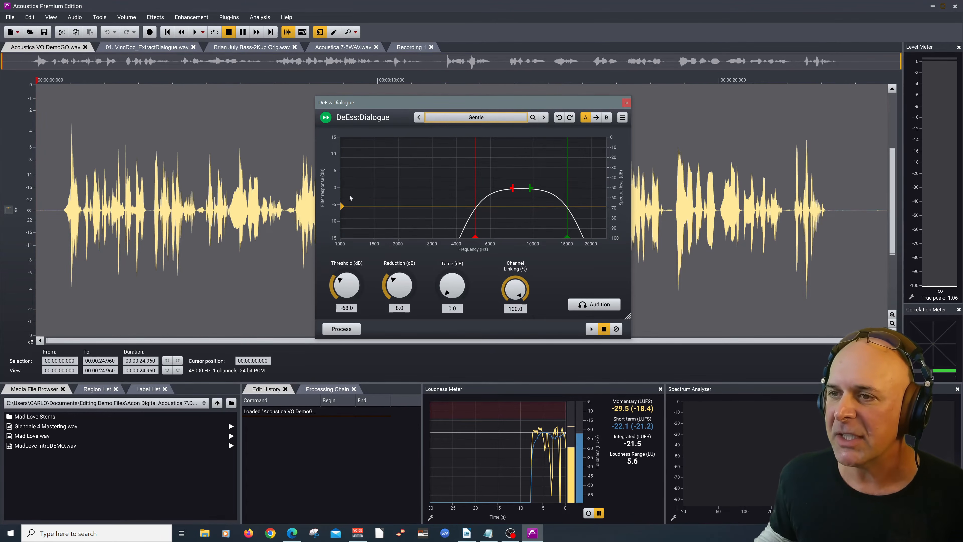
Step: Place the playback cursor at about 7.6 seconds and preview the Gentle de-essing from there
left_click(304, 82)
left_click(296, 84)
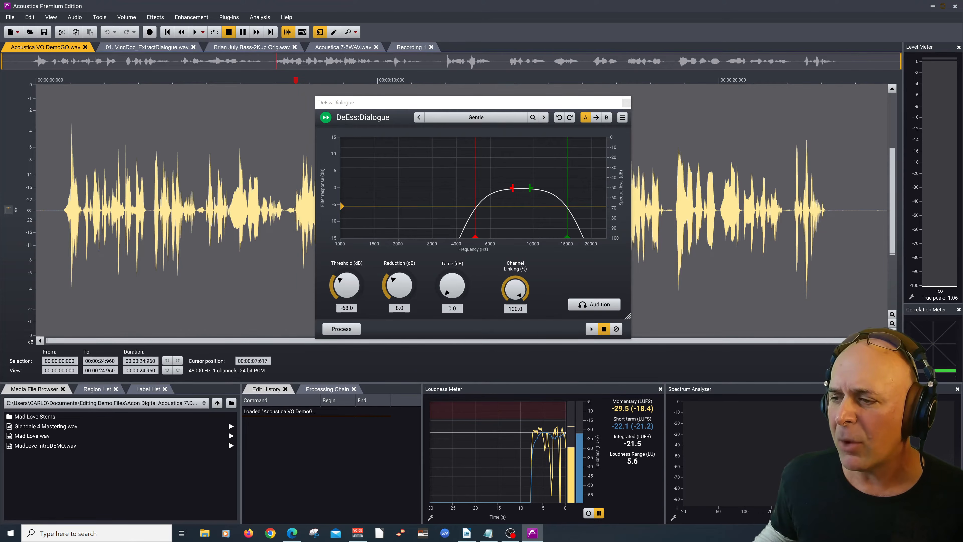
left_click(590, 329)
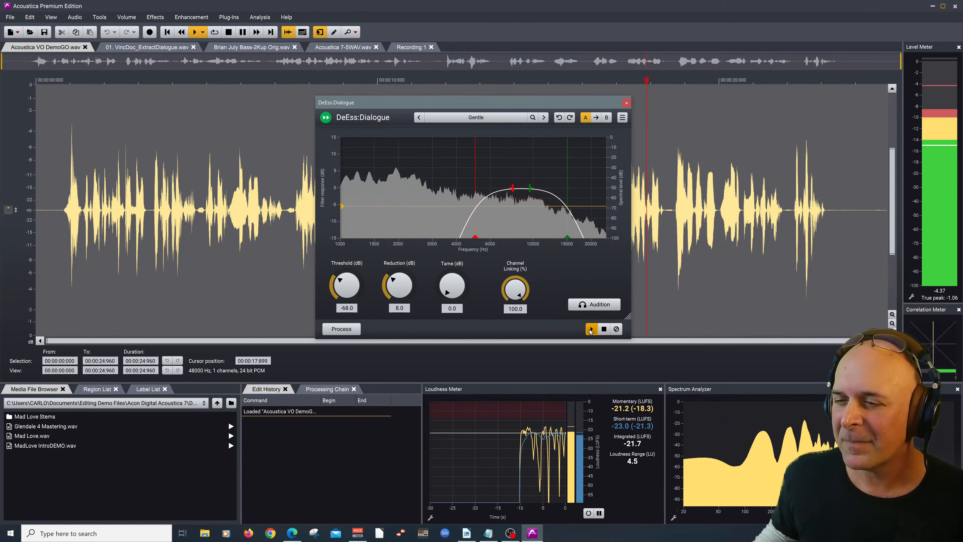
left_click(590, 330)
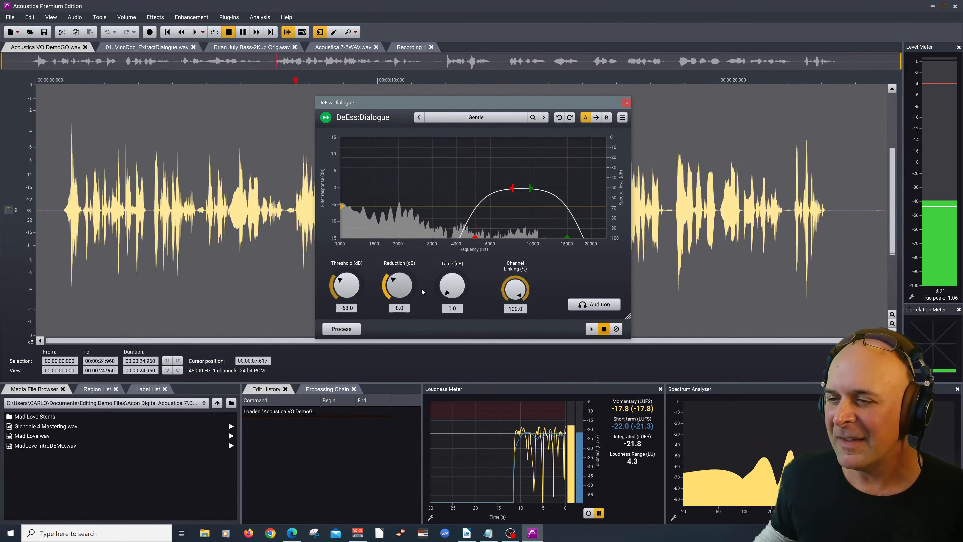
Step: Set the de-esser's Reduction to 9.5 dB and preview the voice-over with it
left_click_drag(411, 288, 410, 283)
left_click(591, 329)
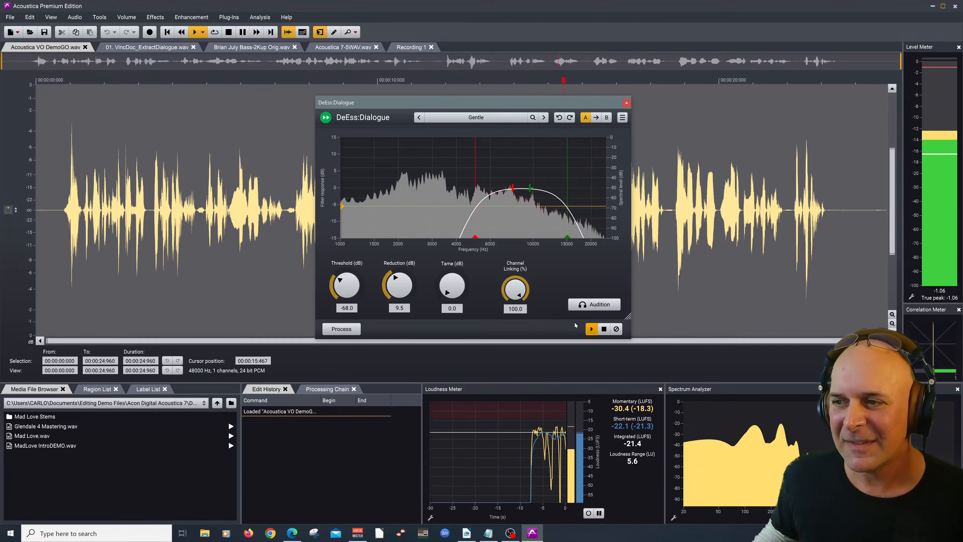
left_click(605, 329)
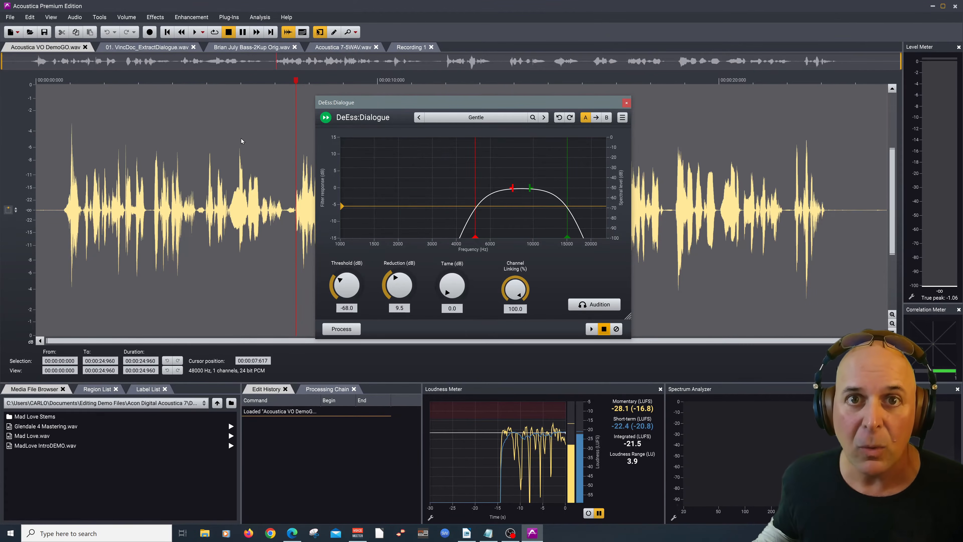
Step: Place the cursor at about 0.5 seconds and apply DeEss:Dialogue to the whole voice-over
left_click(53, 80)
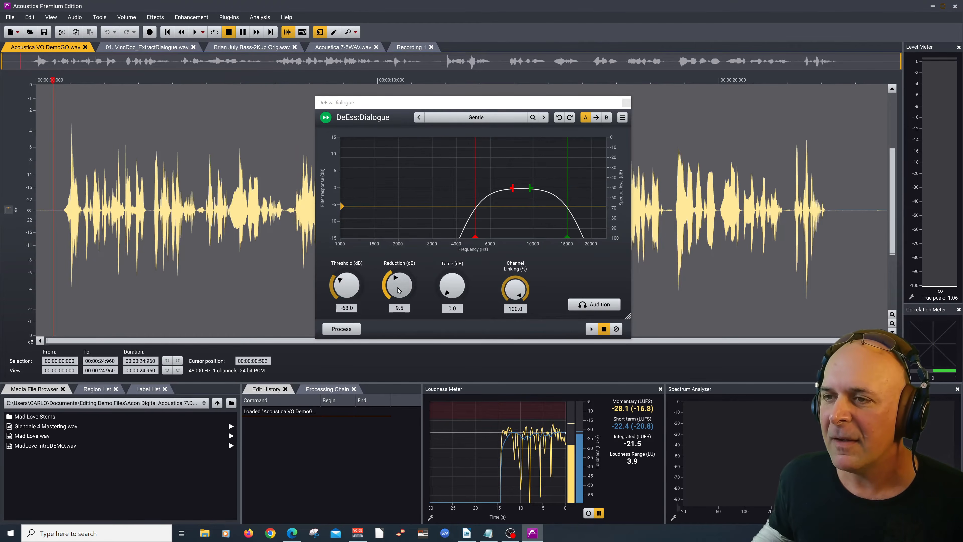
left_click_drag(399, 106, 545, 96)
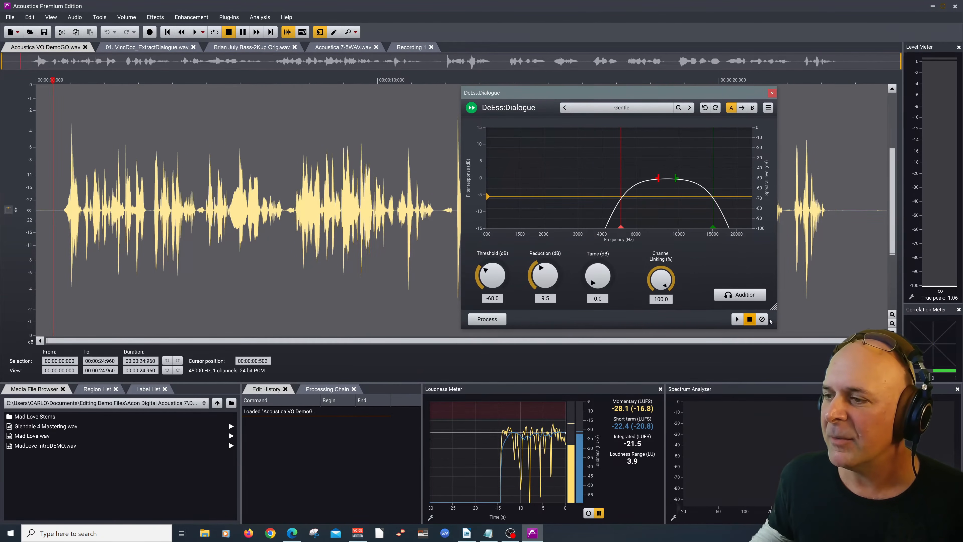
left_click(495, 322)
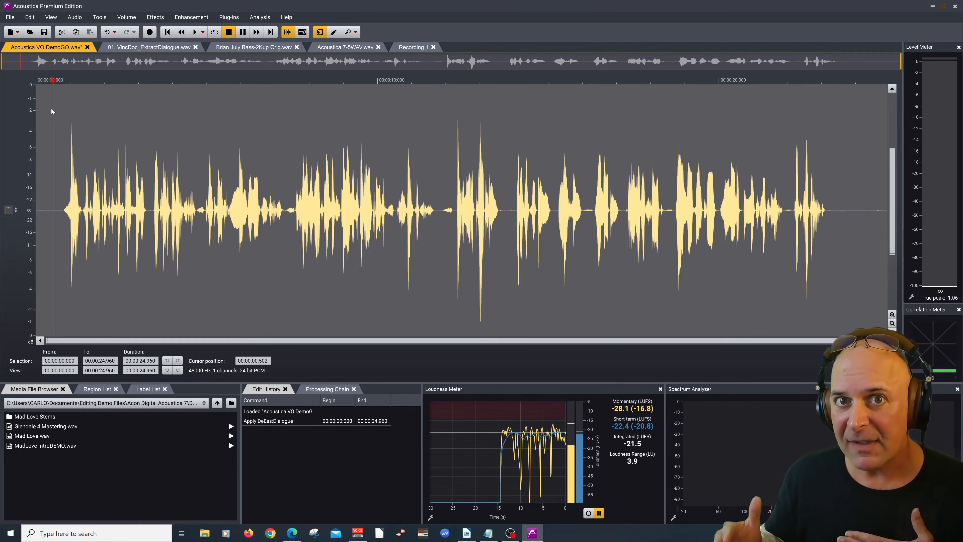
Step: Apply DePlosive:Dialogue to the whole voice-over using the Gentle factory preset
left_click(192, 17)
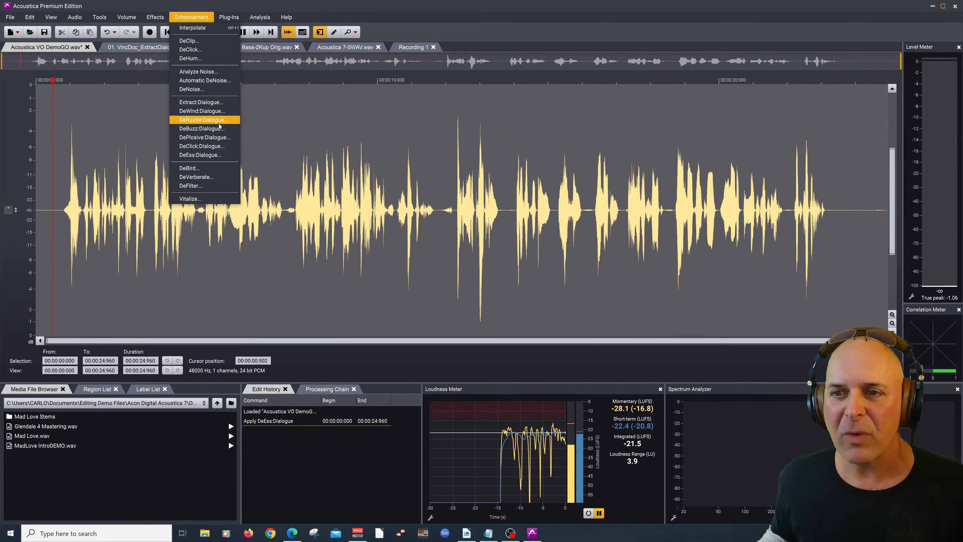
left_click(213, 138)
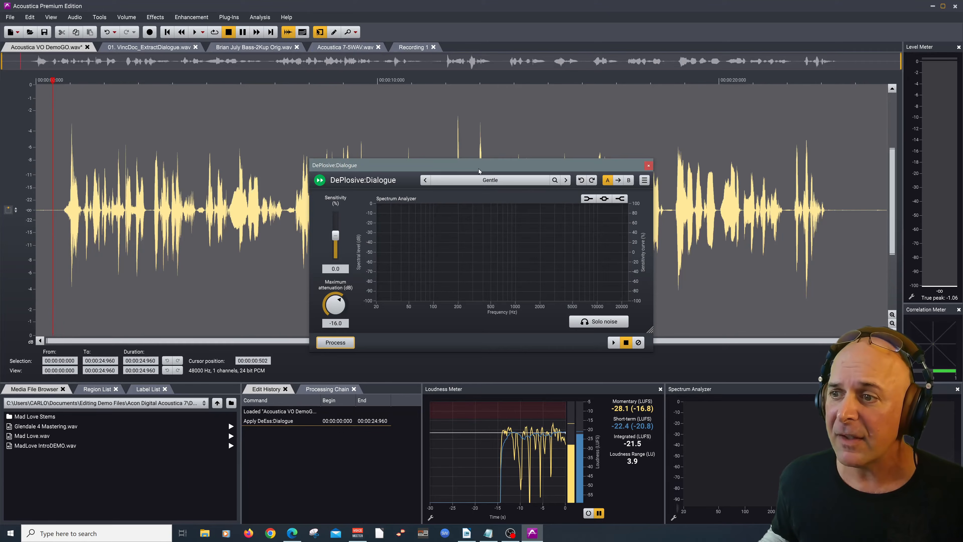
left_click_drag(481, 166, 471, 124)
left_click(472, 139)
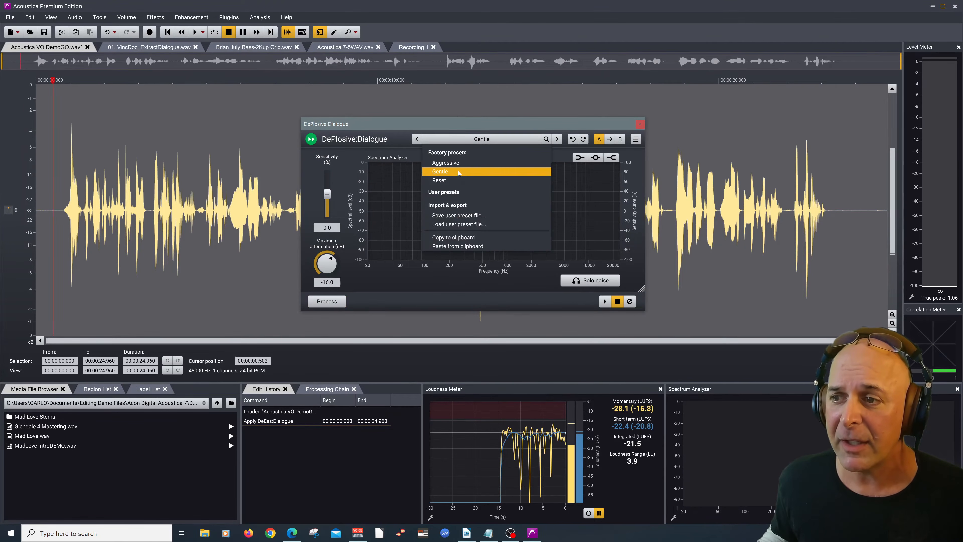
left_click(458, 173)
left_click(328, 301)
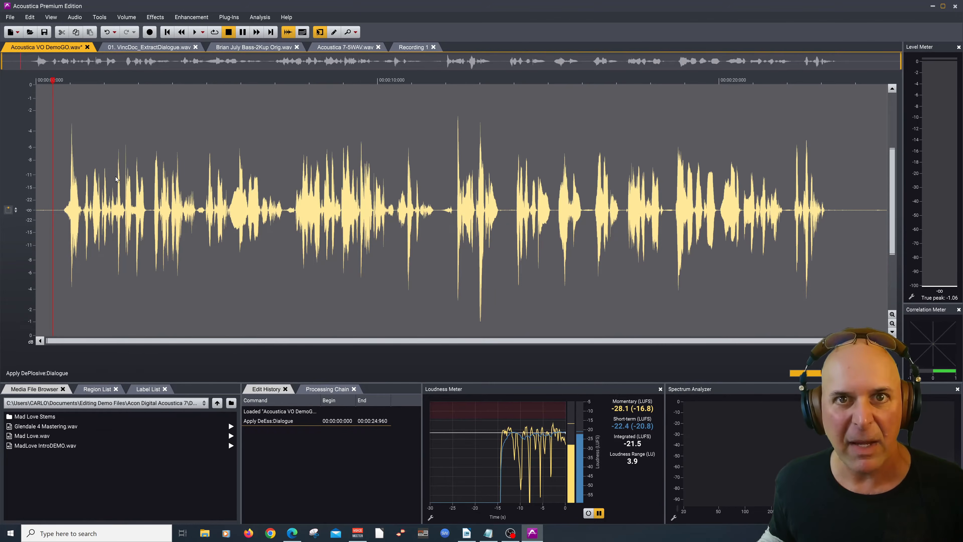
Step: Apply DeVerberate 3 to the whole voice-over using the Voice factory preset Reduce reverb
left_click(178, 18)
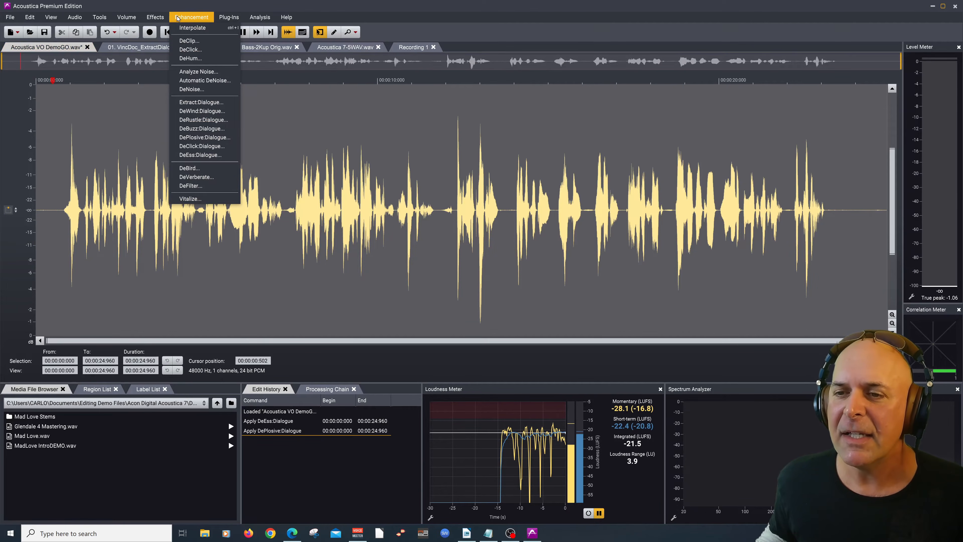
left_click(193, 177)
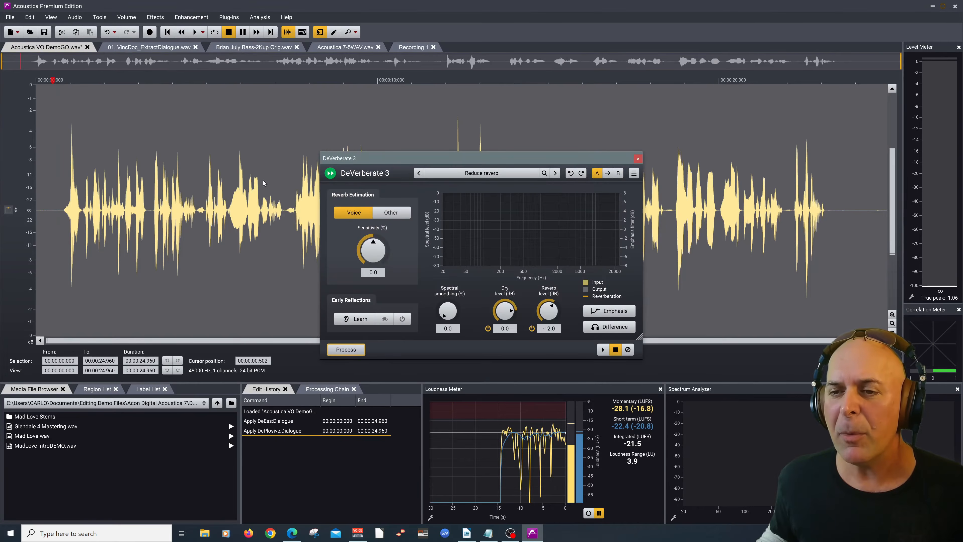
left_click_drag(479, 159, 453, 117)
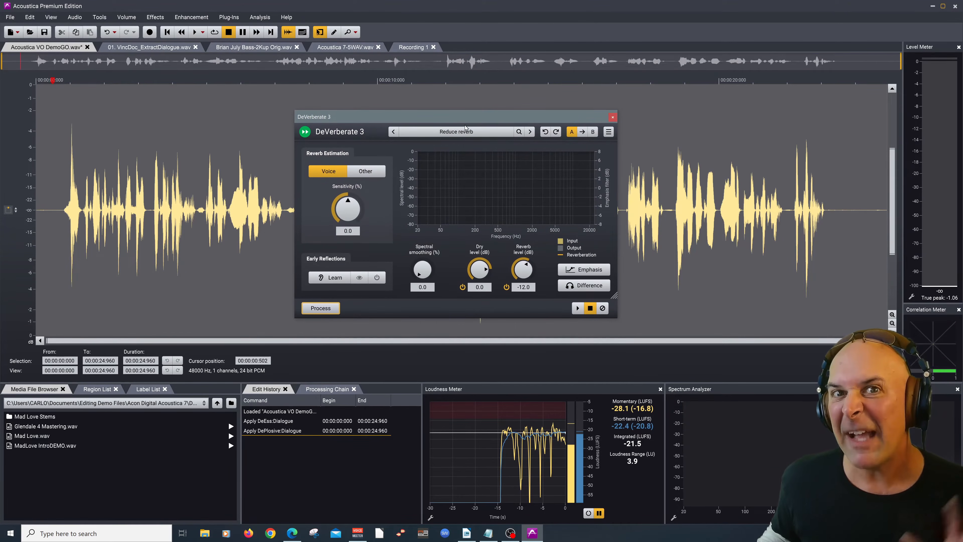
left_click(475, 135)
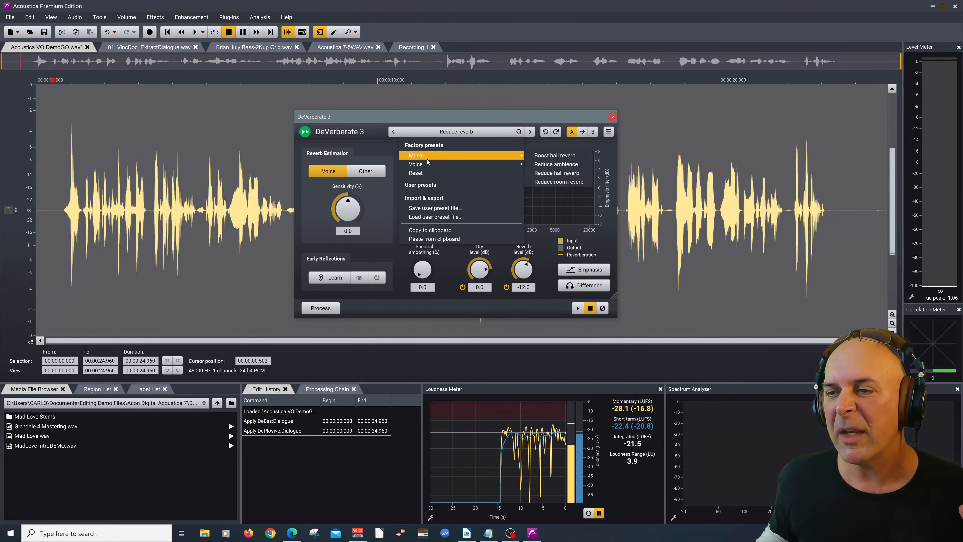
mouse_move(423, 166)
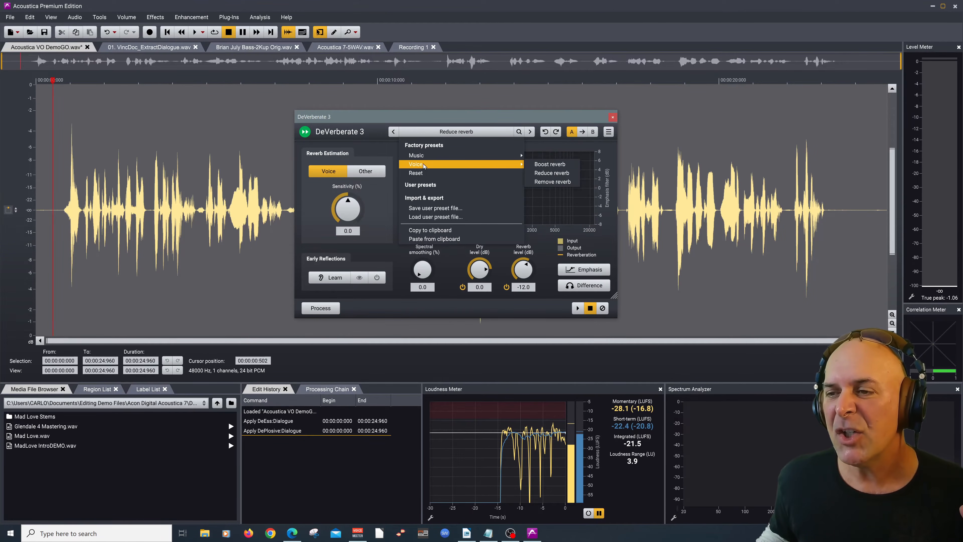
left_click(560, 174)
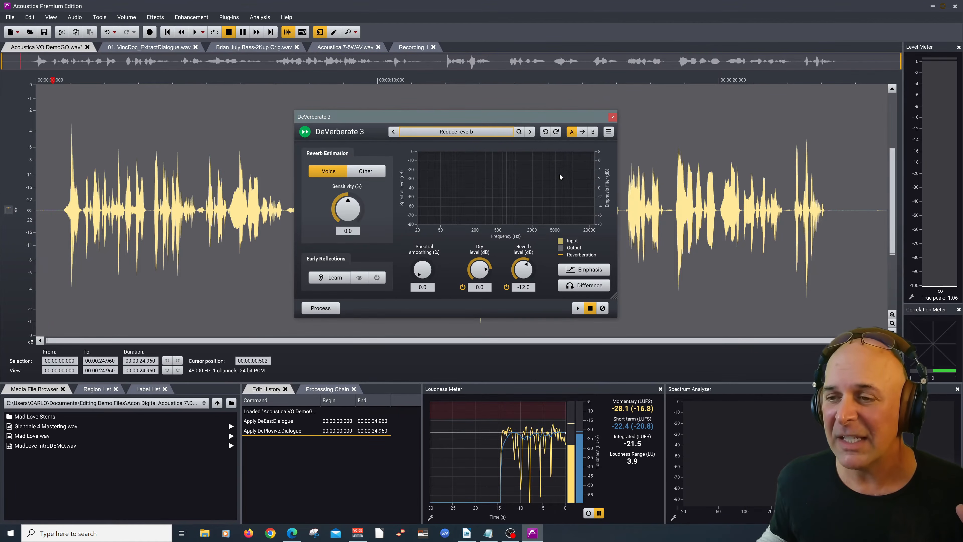
left_click(321, 308)
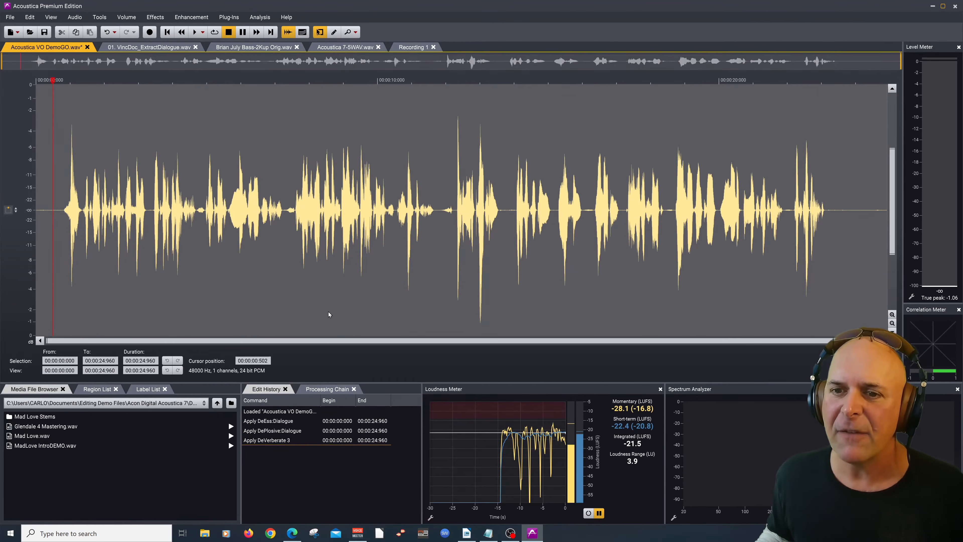
Step: Play back the processed voice-over from near its beginning, then replay the opening from about 0.5 seconds
key("space")
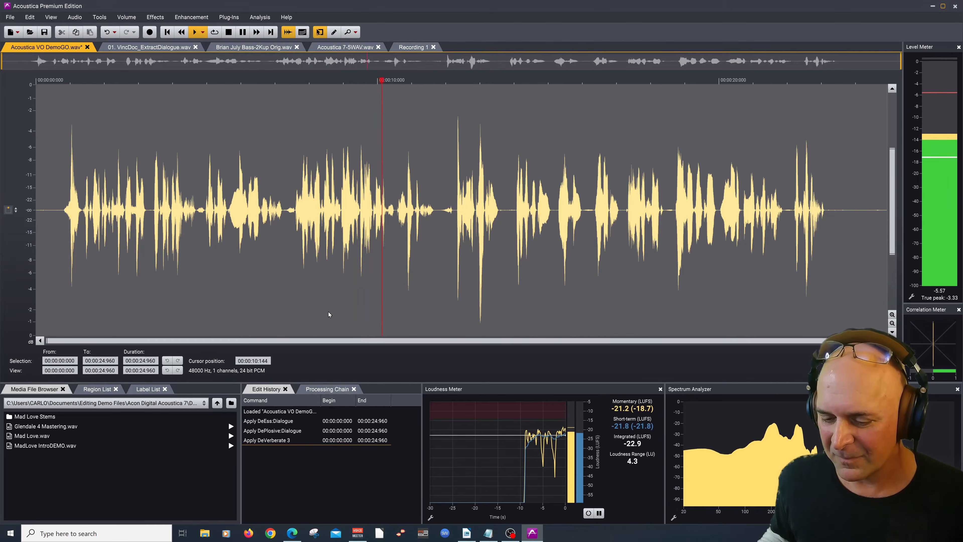
key("space")
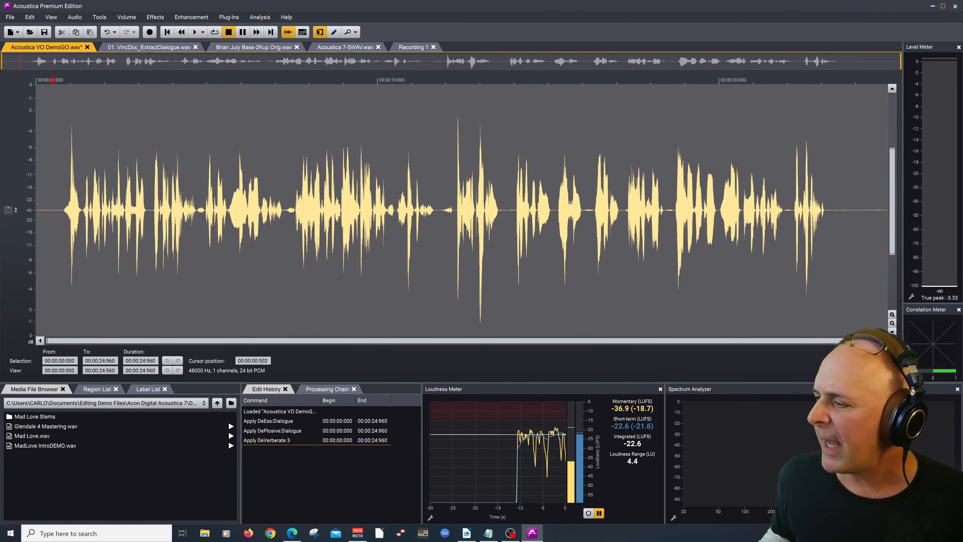
scroll(462, 210, "up", 2)
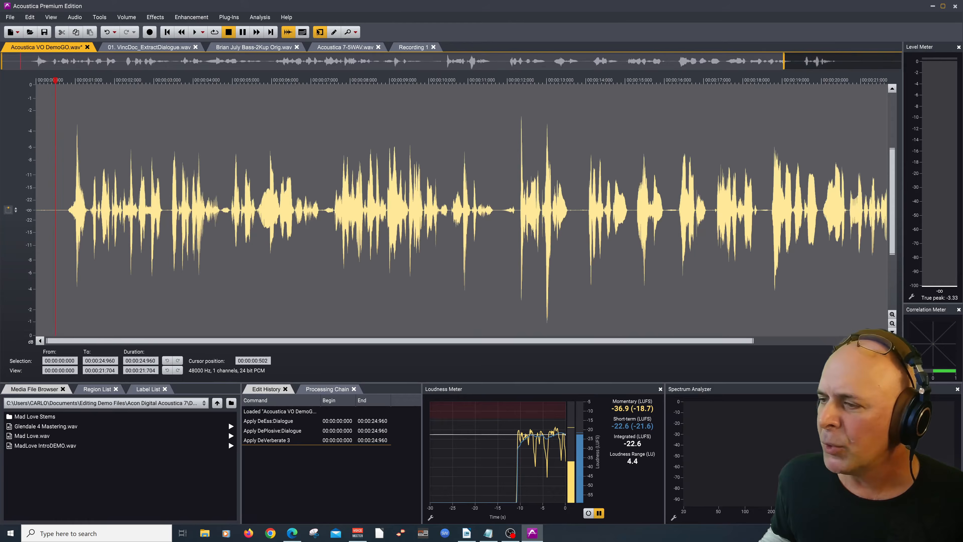
left_click(60, 101)
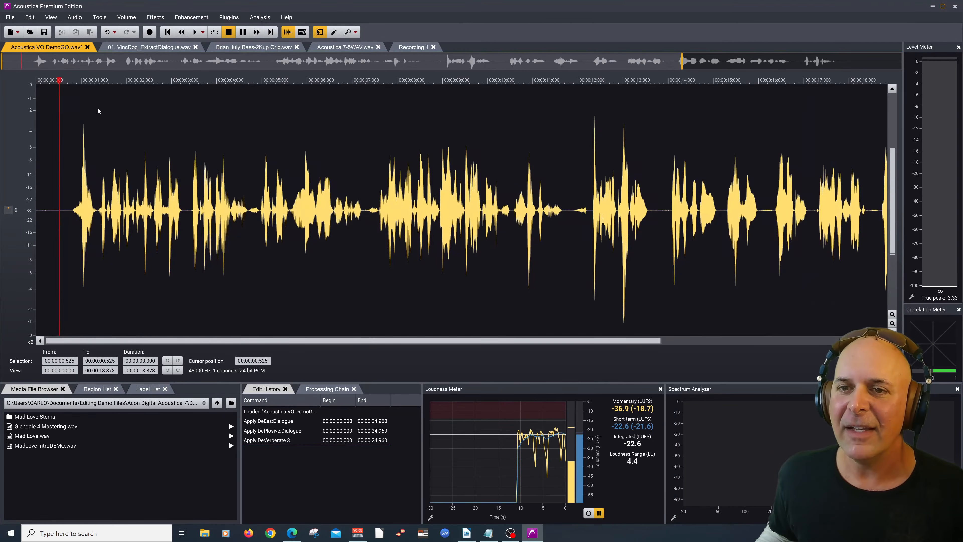
key("space")
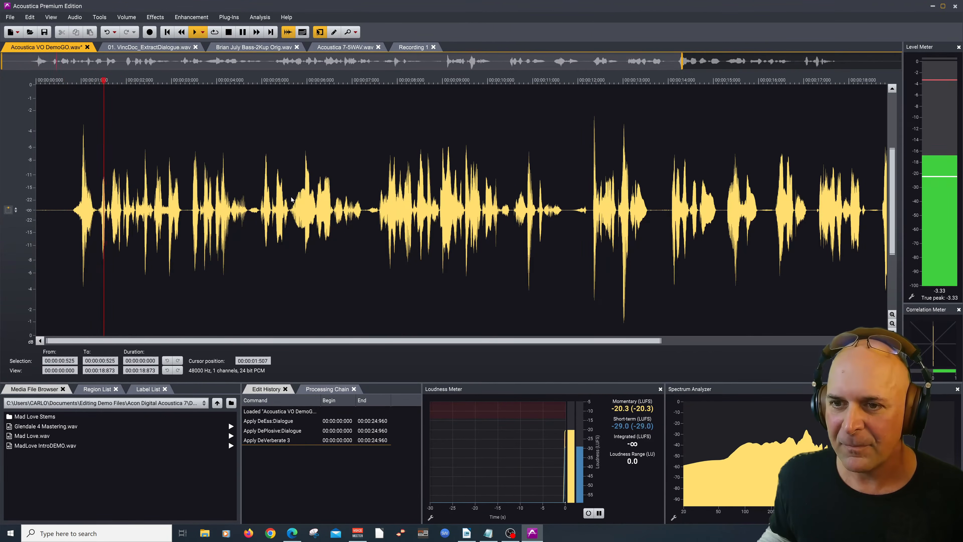
Step: Select the voice-over's first 3.3 seconds and bring up an enlarged Caption Editor over the waveform
left_click_drag(186, 162, 33, 175)
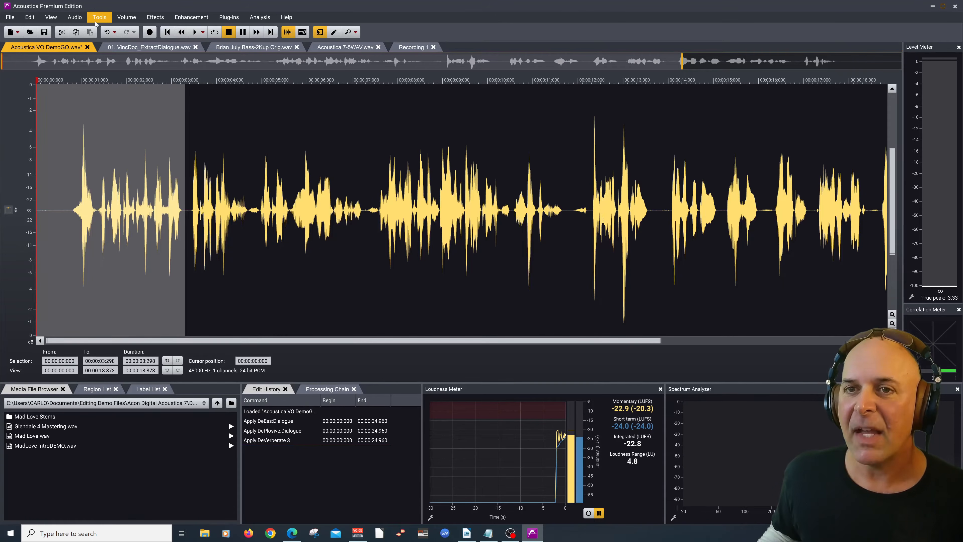
left_click(54, 18)
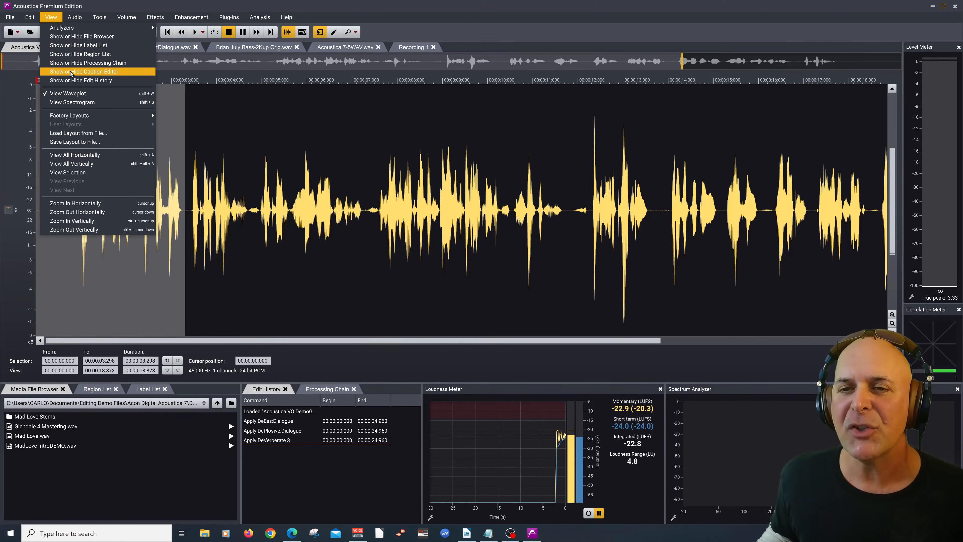
left_click(84, 72)
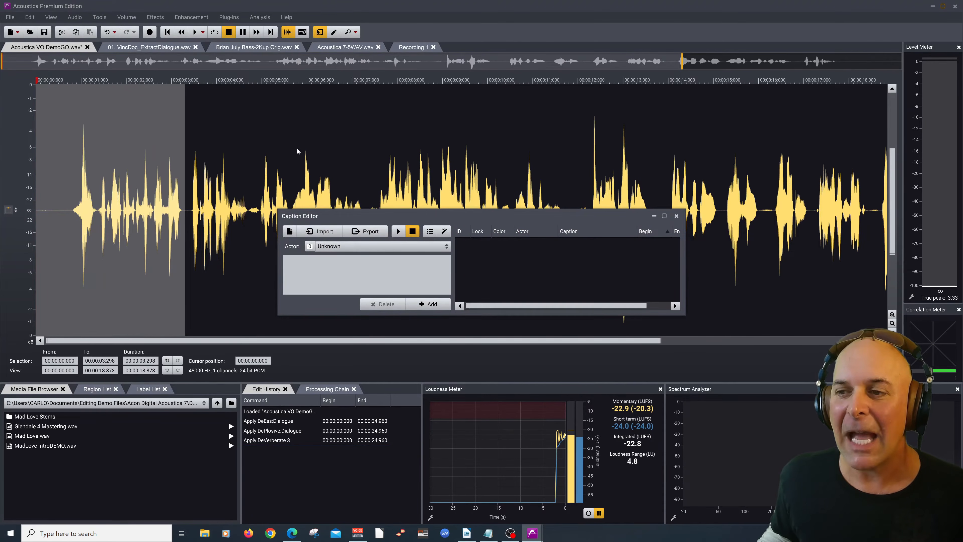
left_click_drag(404, 218, 380, 158)
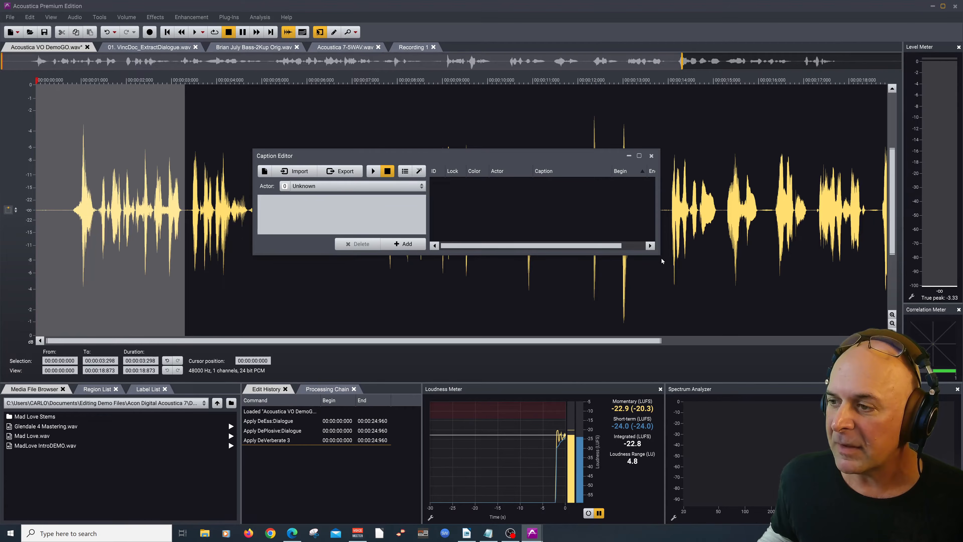
left_click_drag(660, 256, 736, 411)
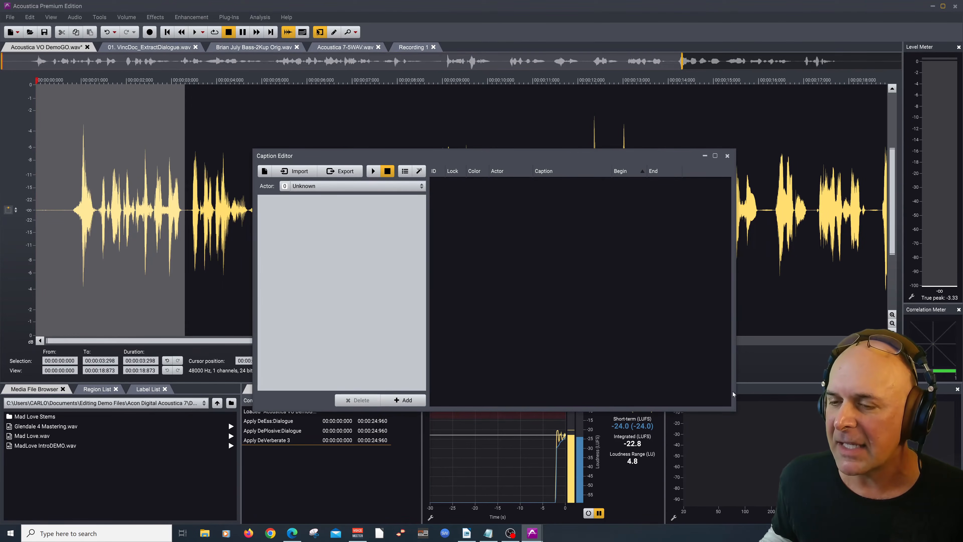
Step: Switch to the untitled Notepad document and copy the line "So what's new in Acoustics 7.5?"
left_click(300, 222)
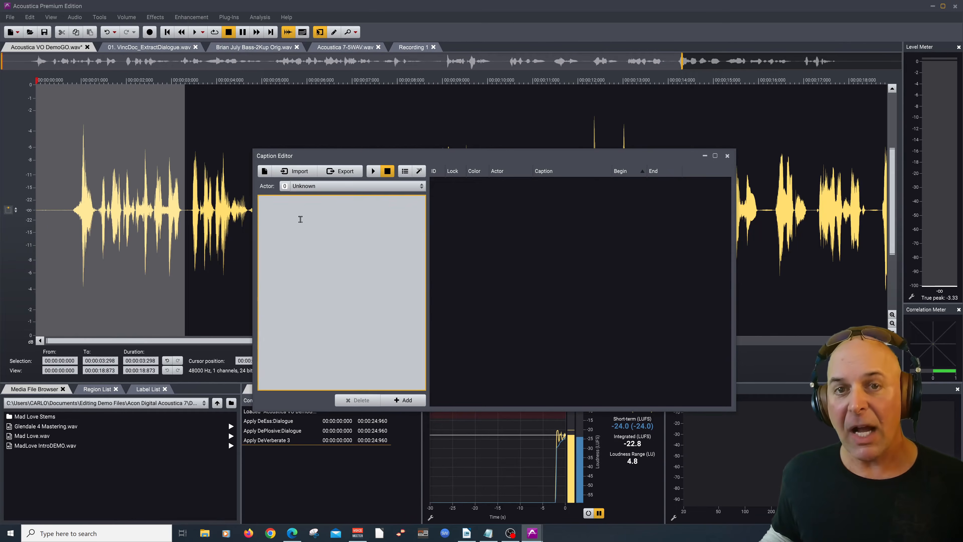
left_click(489, 528)
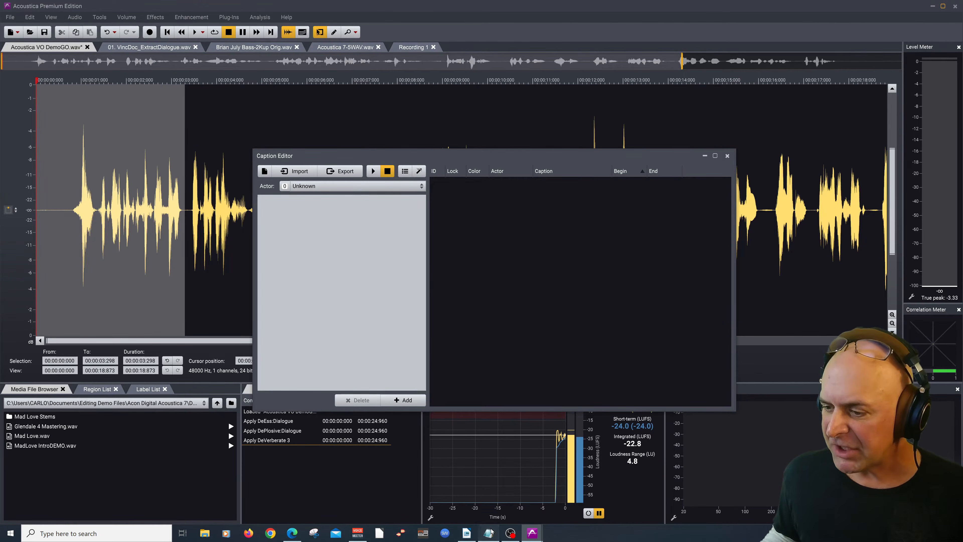
type("So what's new in Acoustics 7.5?")
left_click_drag(721, 113, 755, 47)
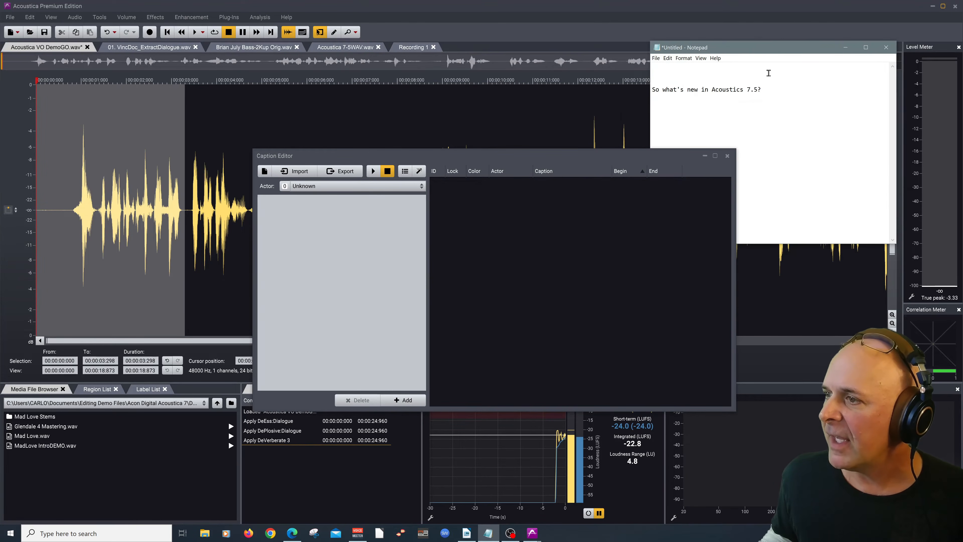
left_click_drag(762, 90, 628, 102)
key("ctrl+c")
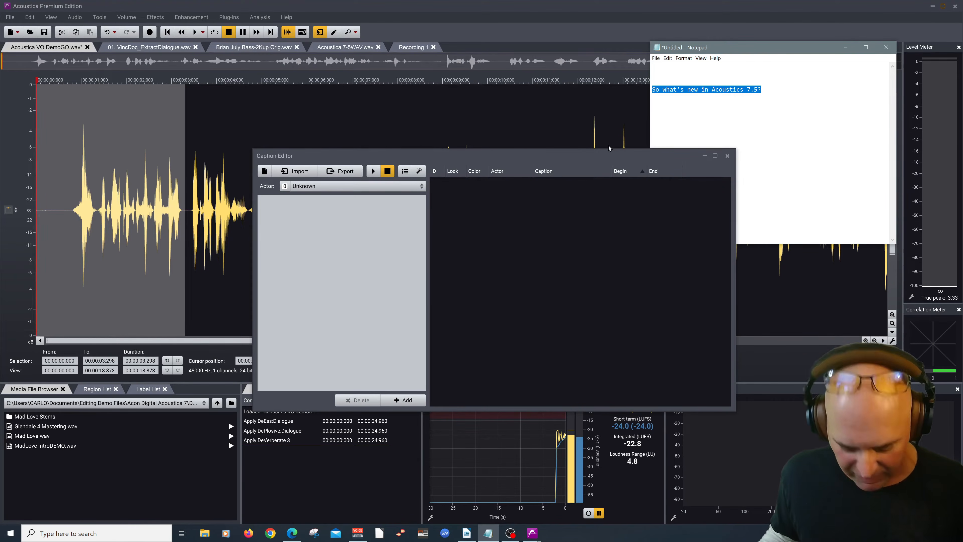
Step: Return to the Caption Editor and add the copied line as the caption for the selected opening phrase
left_click(846, 47)
left_click(272, 205)
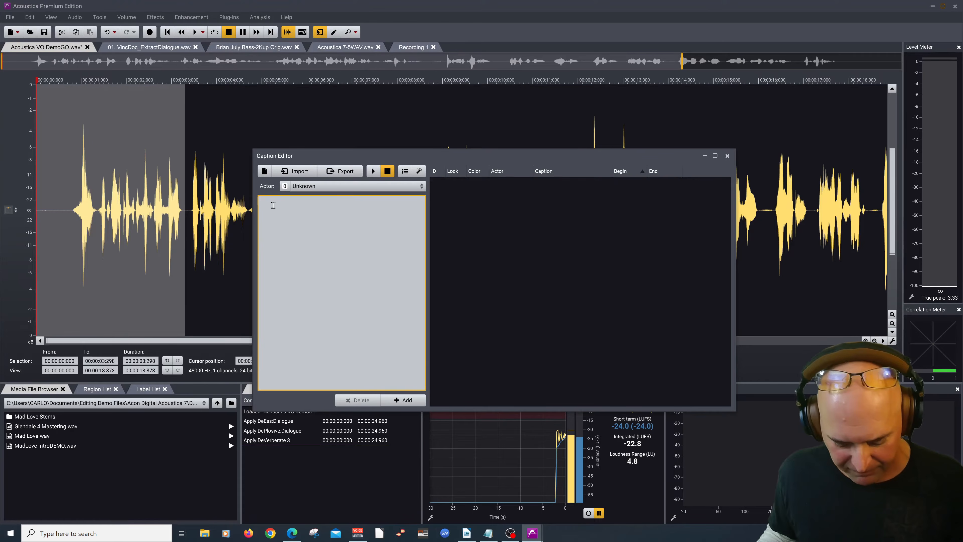
key("ctrl+v")
left_click(404, 400)
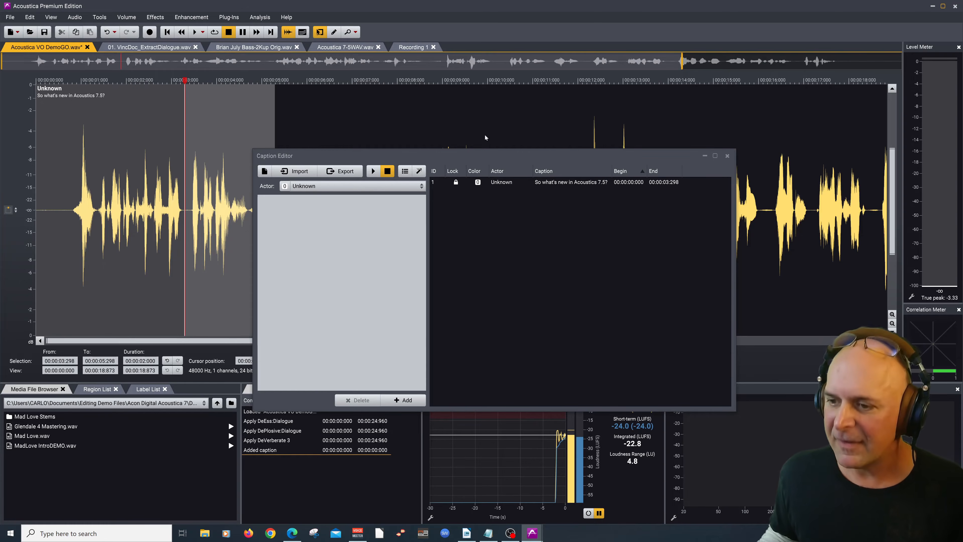
Step: Play back the voice-over from the start to check the first caption, moving the Caption Editor clear of the waveform
left_click(167, 31)
key("space")
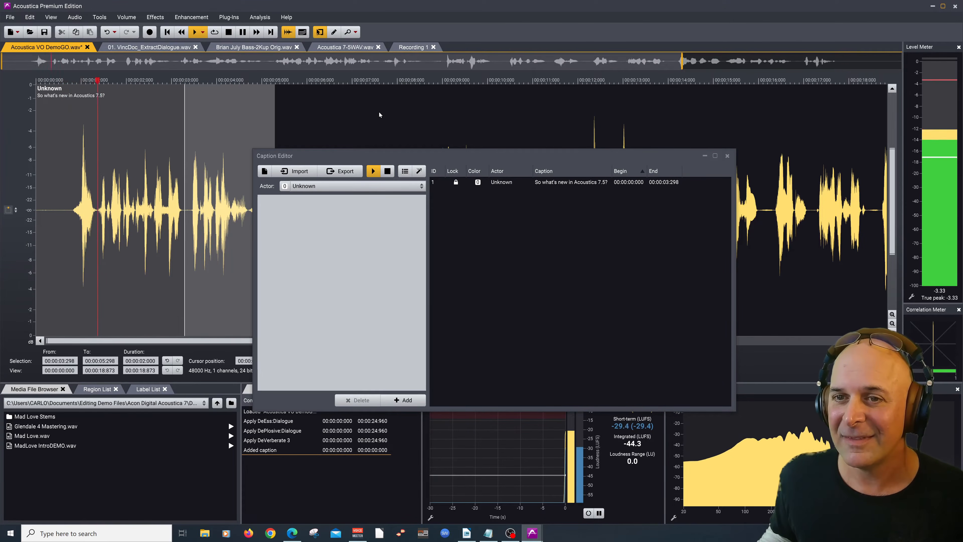
left_click_drag(420, 157, 476, 142)
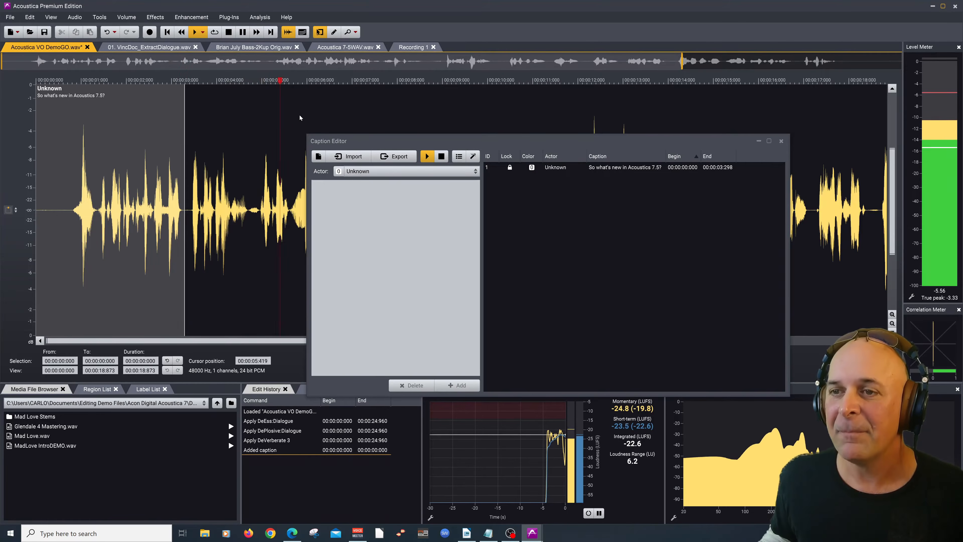
left_click(229, 32)
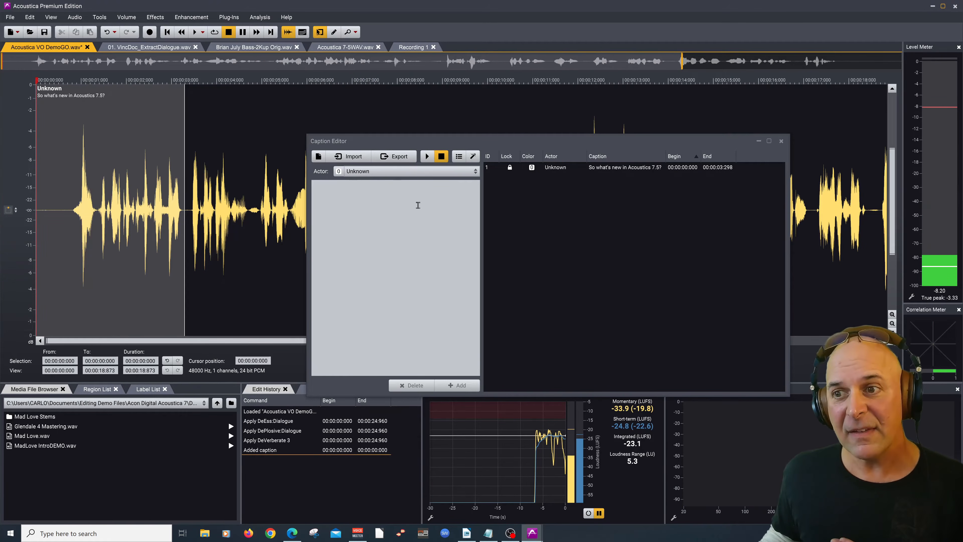
Step: Select the second phrase from about 3.4 to 4.9 seconds and caption it with speech recognition
left_click_drag(259, 191, 189, 221)
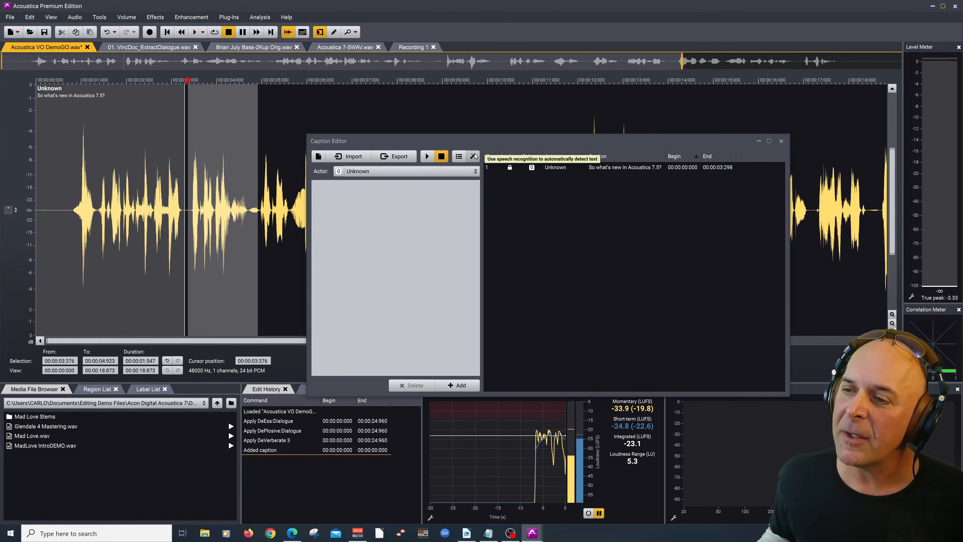
left_click_drag(493, 140, 448, 95)
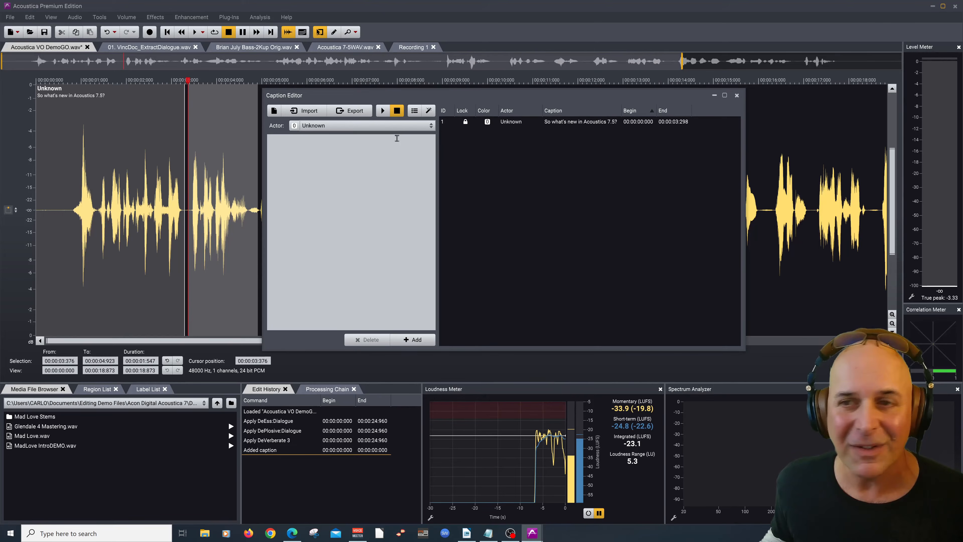
left_click(429, 114)
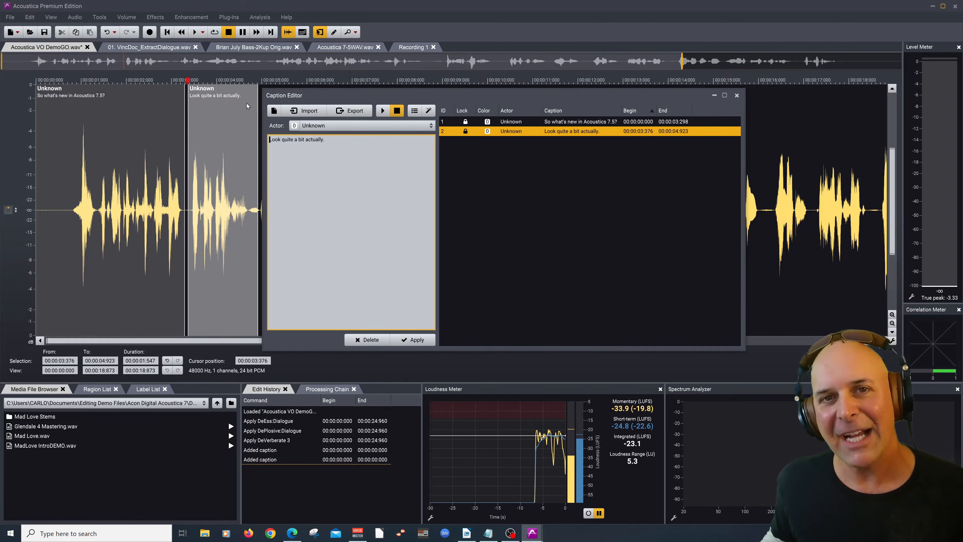
Step: Select the third phrase from about 4.9 to 7.4 seconds and caption it with speech recognition
left_click_drag(356, 93, 510, 231)
left_click_drag(369, 176, 258, 218)
left_click(583, 250)
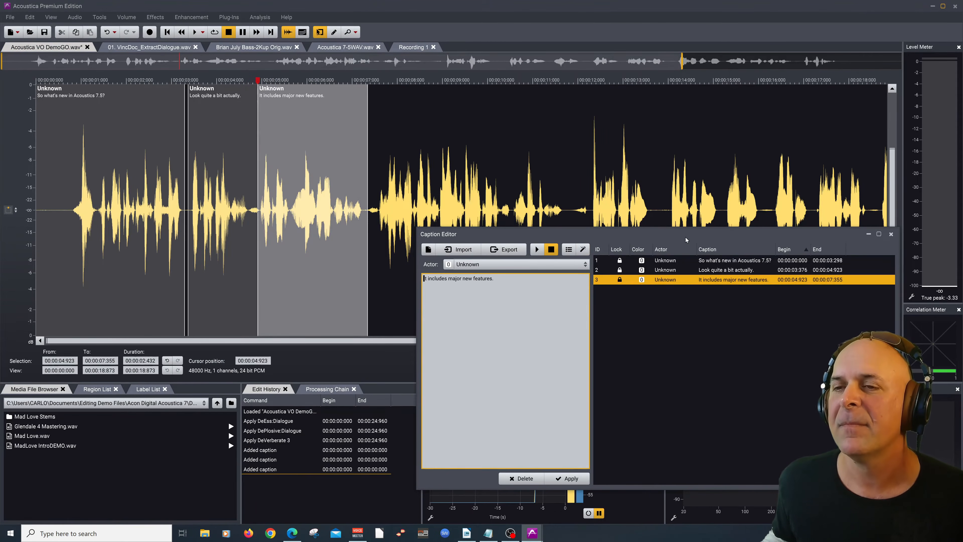
Step: Select the fourth phrase from about 7.4 to 11.8 seconds and caption it with speech recognition
left_click_drag(536, 237, 391, 250)
left_click_drag(570, 192, 384, 225)
left_click(438, 262)
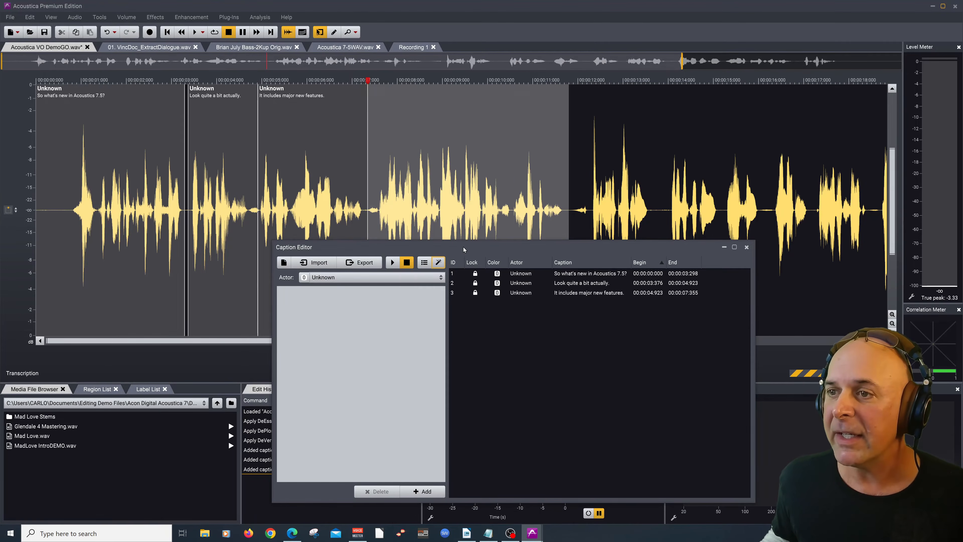
left_click_drag(463, 246, 452, 155)
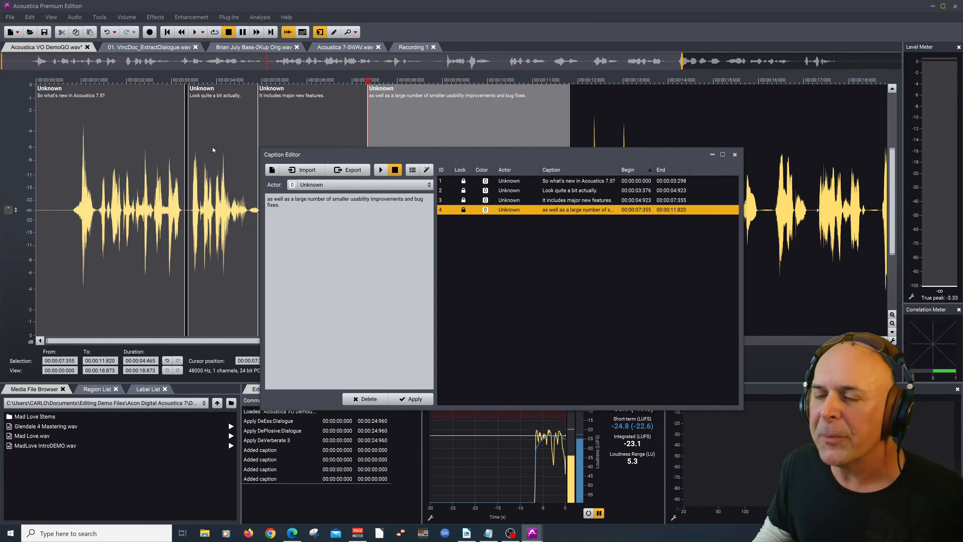
Step: Select the remaining speech from about 12.3 to 23.8 seconds and caption it with speech recognition
left_click_drag(538, 161, 352, 140)
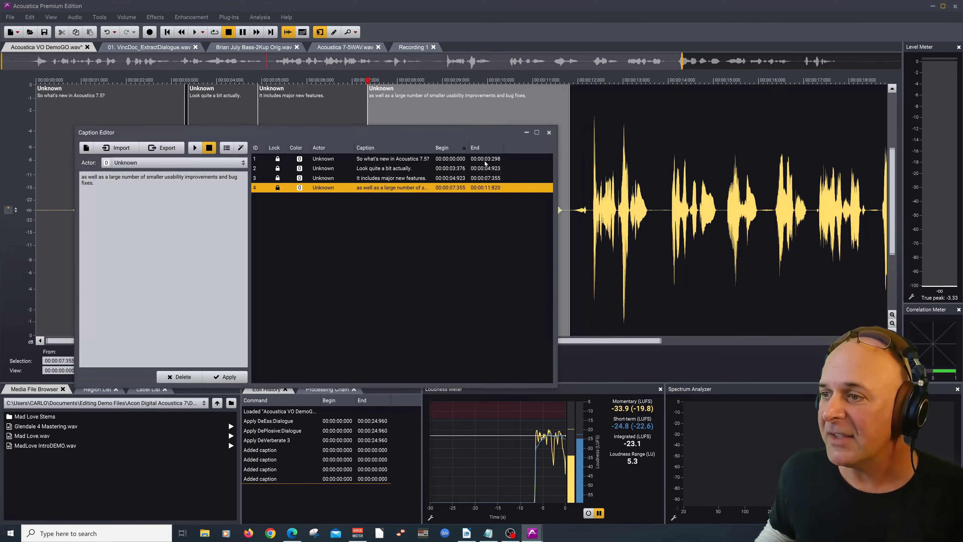
left_click(594, 195)
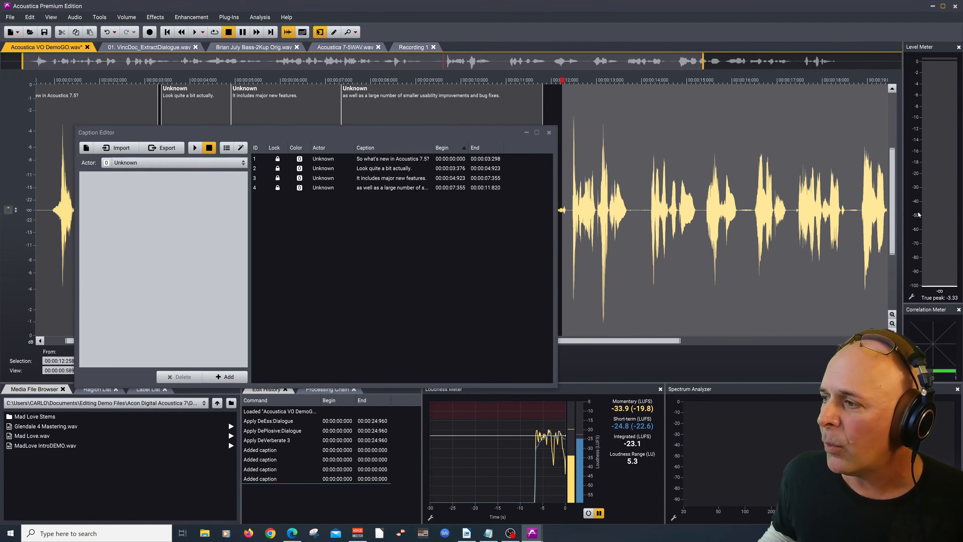
left_click_drag(919, 215, 835, 203)
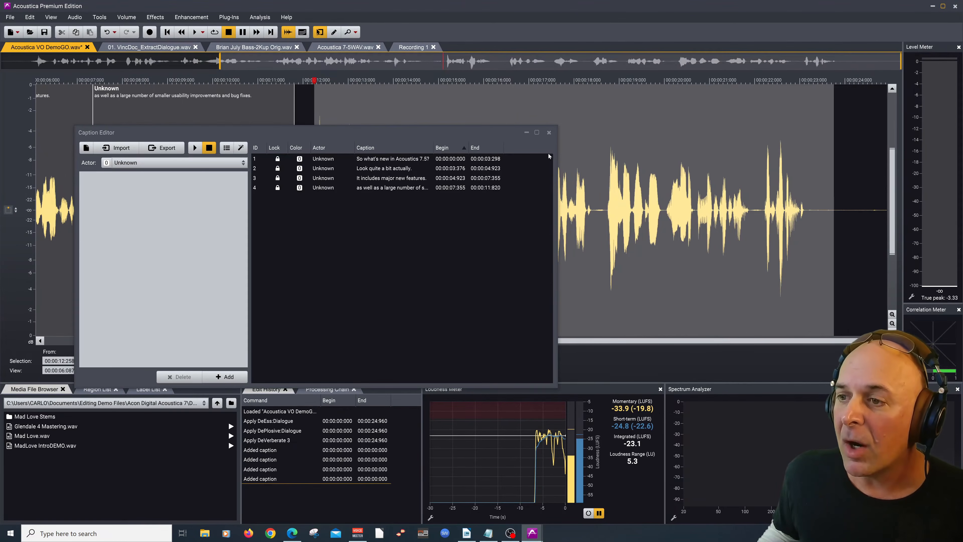
left_click(241, 148)
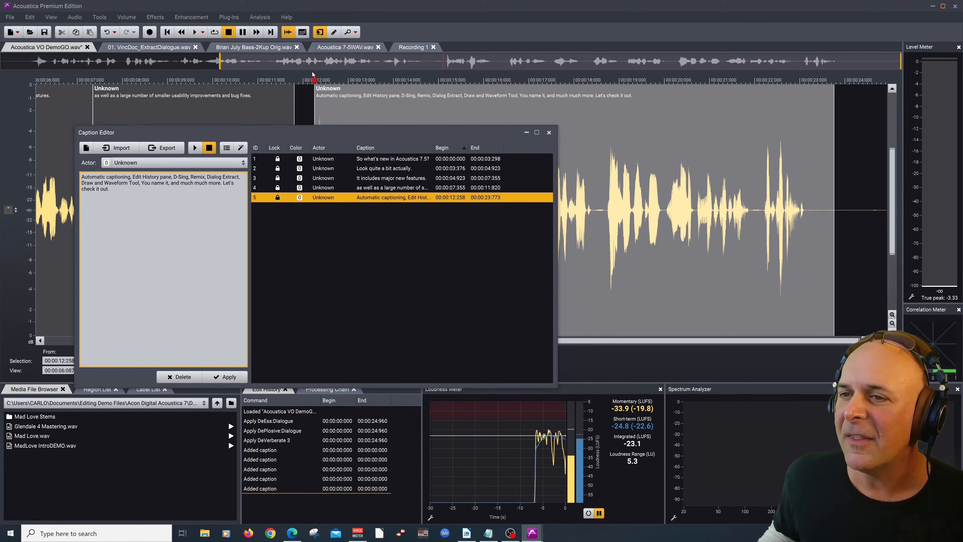
Step: Play back the last captioned section from just before its start to compare the speech with the caption text
left_click(309, 81)
key("space")
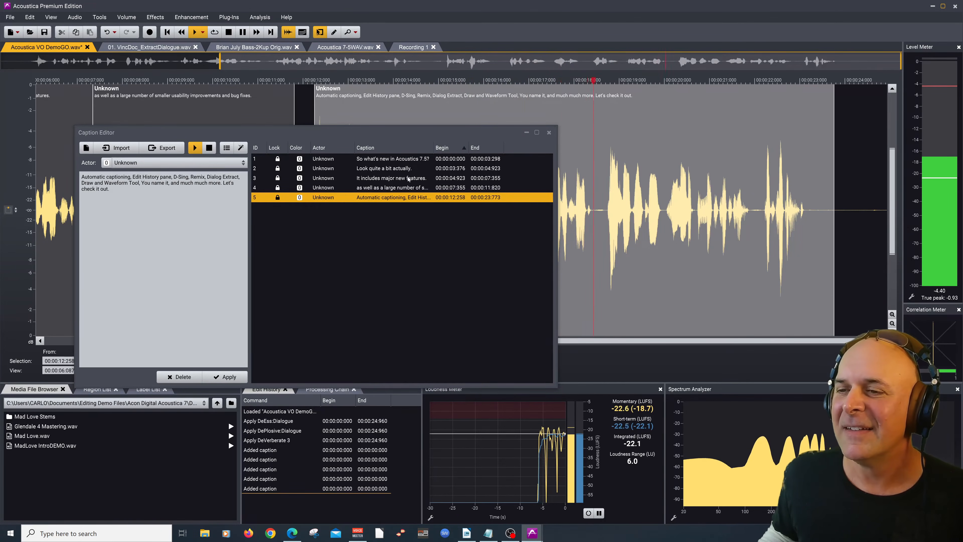
key("space")
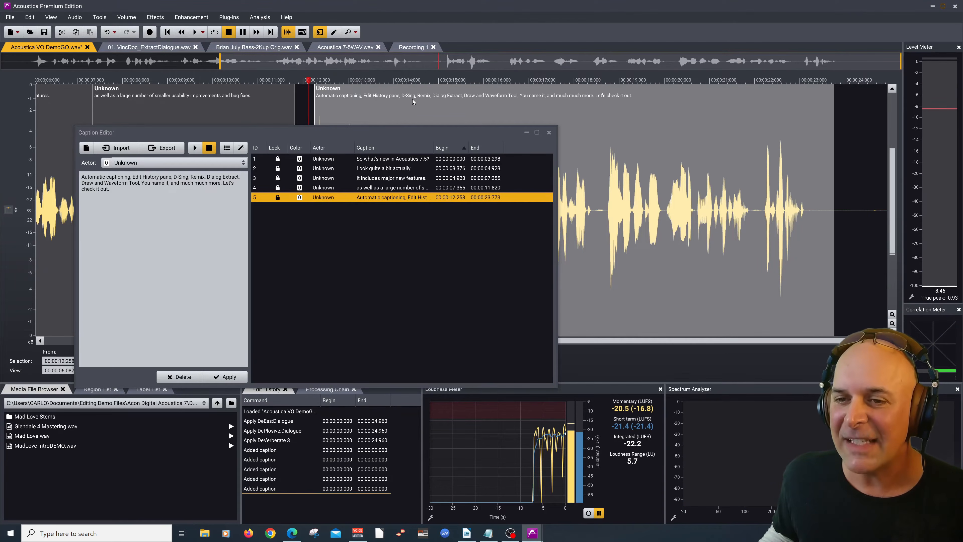
Step: Correct "D-Sing" to "DeEssing" in the fifth caption, apply the change and close the Caption Editor
double_click(182, 177)
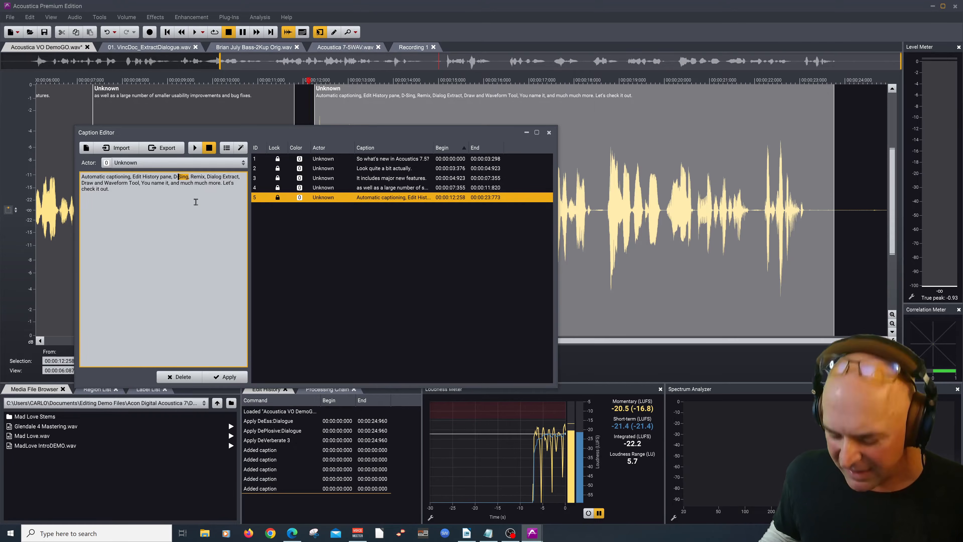
key("BackSpace")
key("BackSpace")
key("Delete")
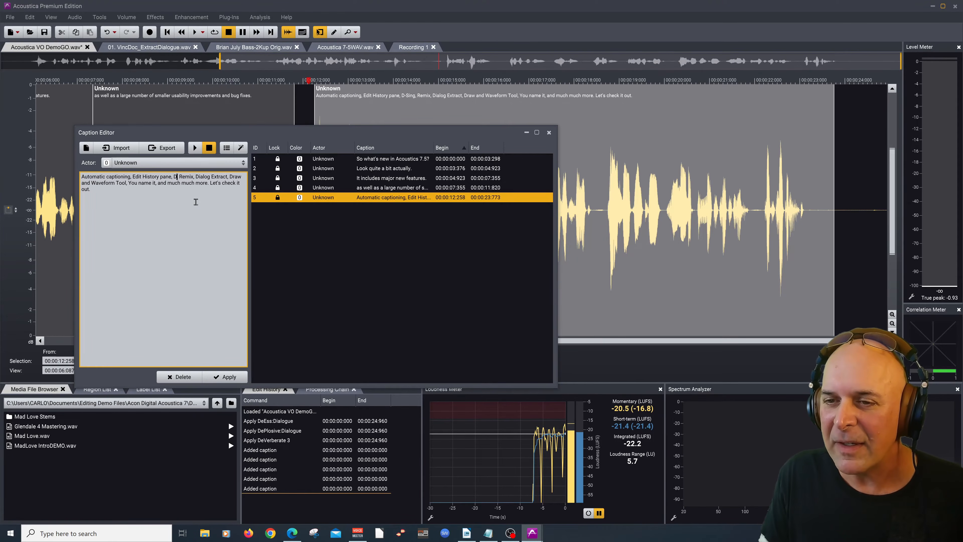
type("eEssing")
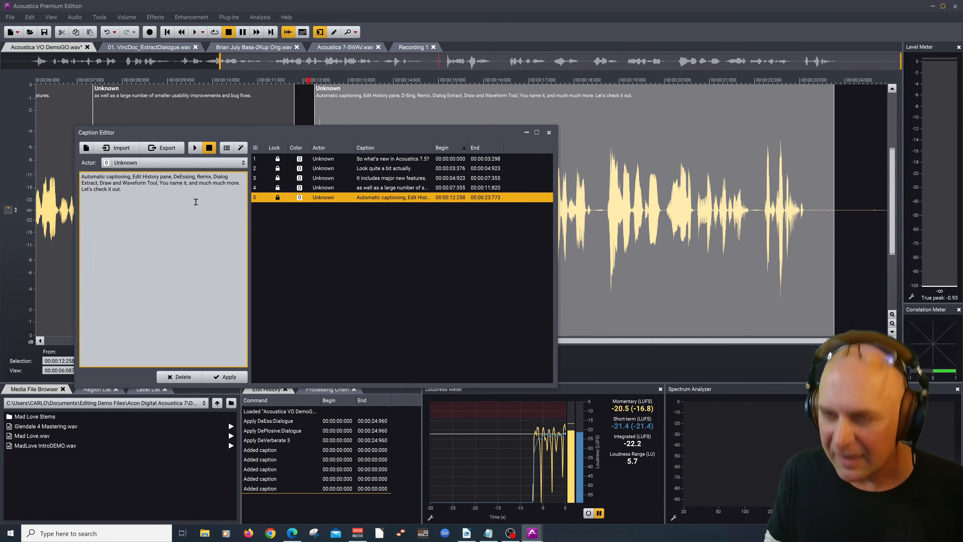
type(",")
left_click(226, 376)
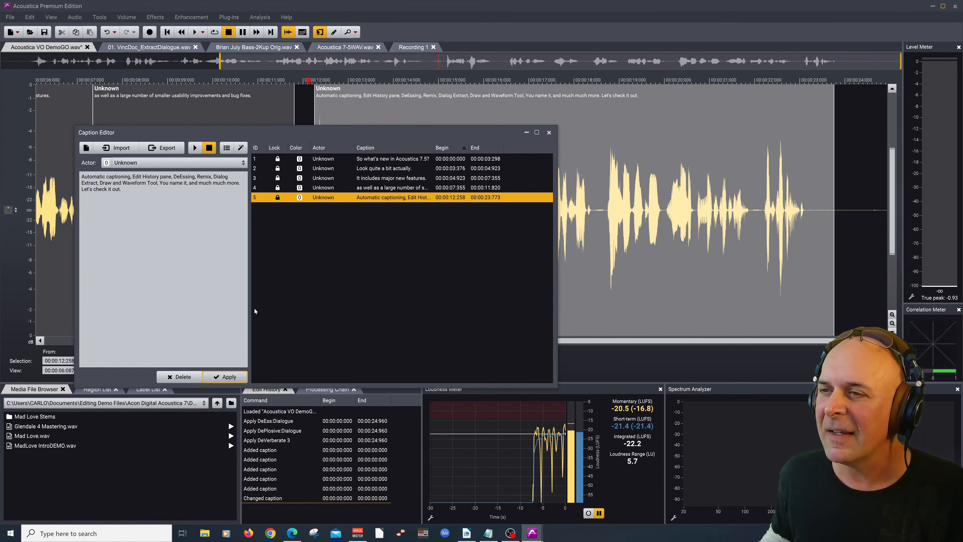
left_click_drag(397, 129, 513, 124)
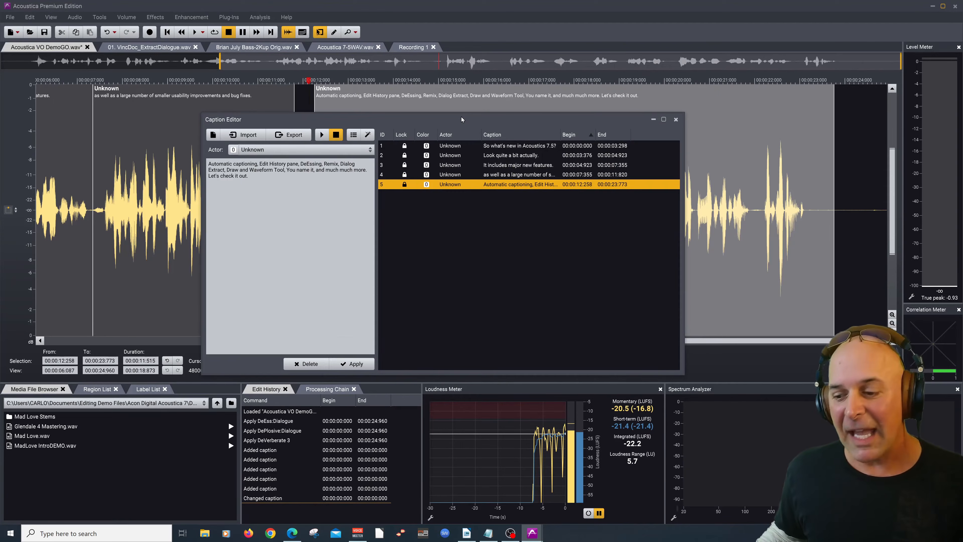
left_click(676, 120)
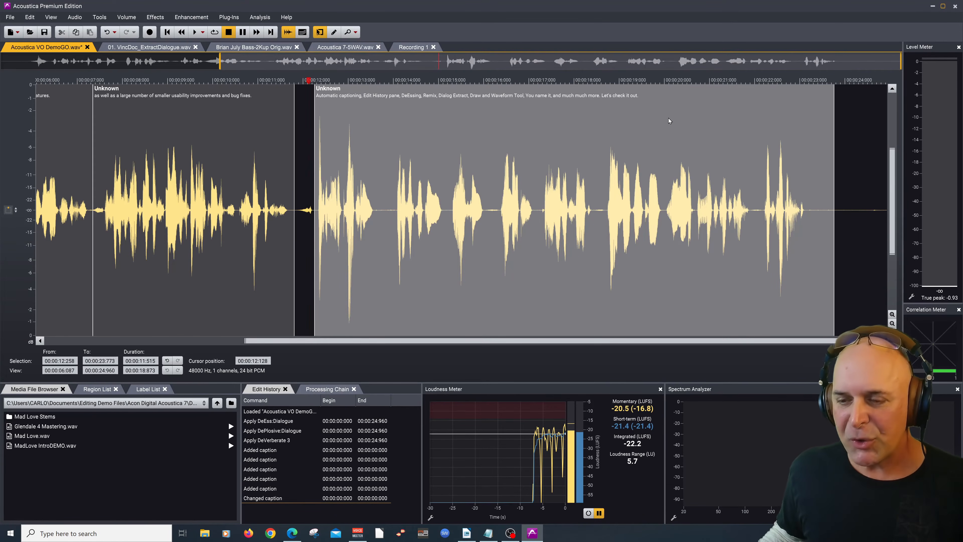
Step: Switch to the 01. VincDoc_ExtractDialogue.wav recording and lower its overall volume with a level of -3.89 dB
left_click(159, 50)
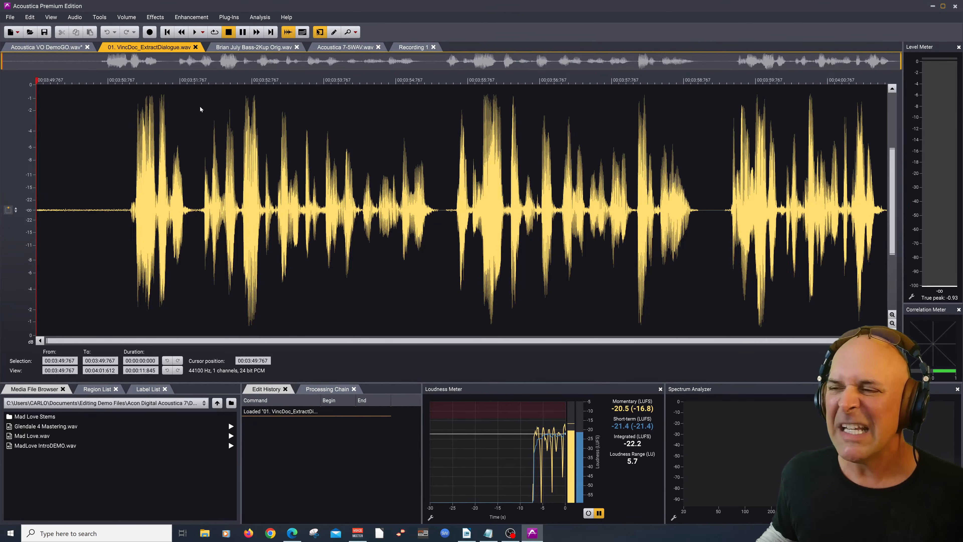
left_click(128, 18)
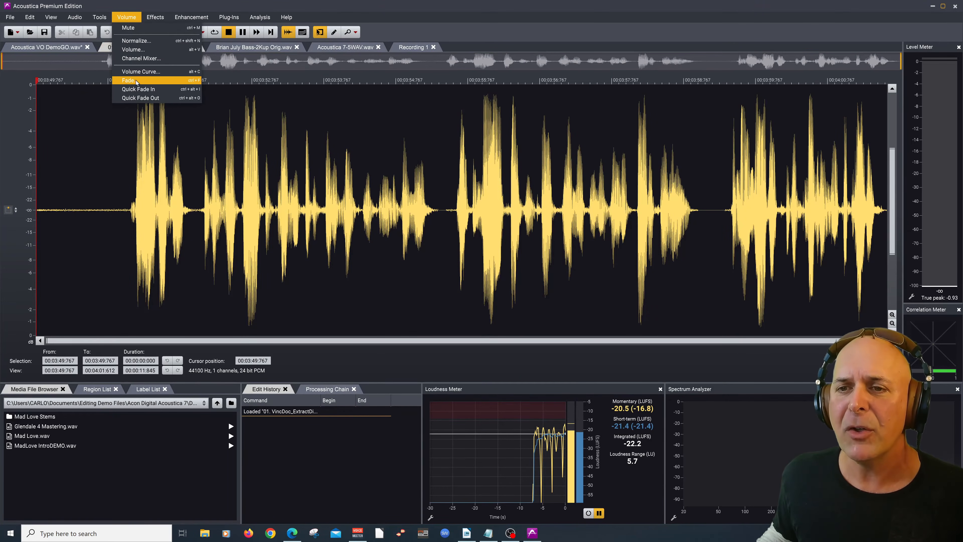
left_click(135, 51)
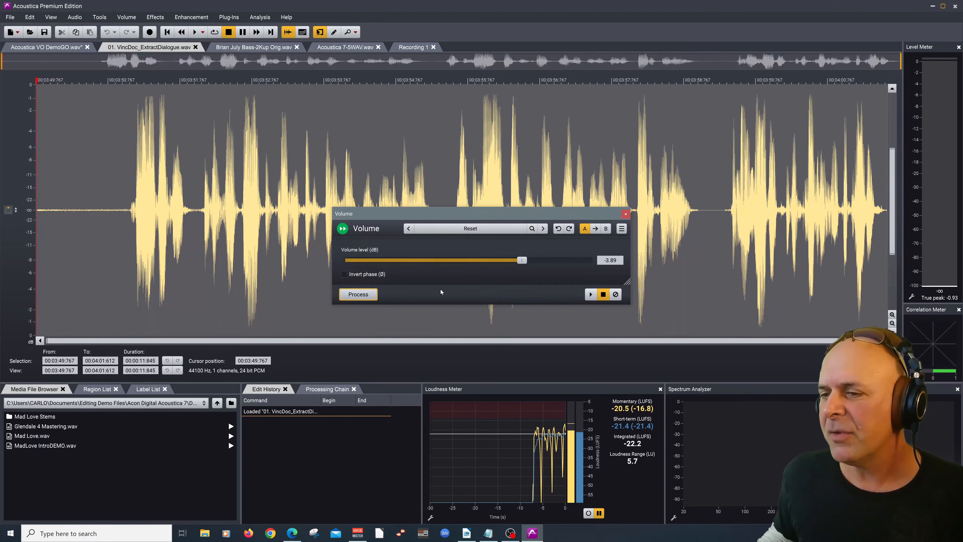
left_click(370, 299)
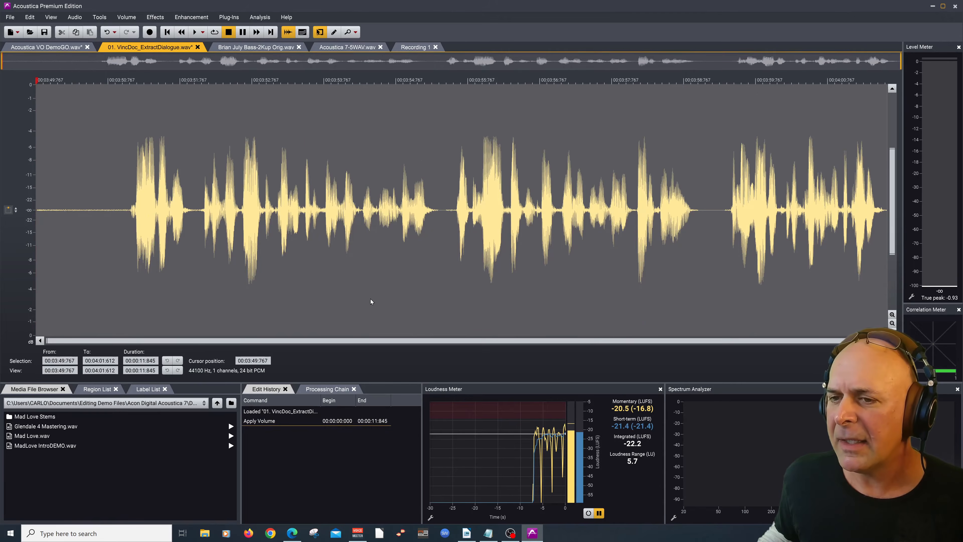
Step: Select the lead-in before the first spoken phrase, about 1.24 s long, and play it to hear the background noise
left_click(43, 153)
left_click_drag(125, 151, 30, 168)
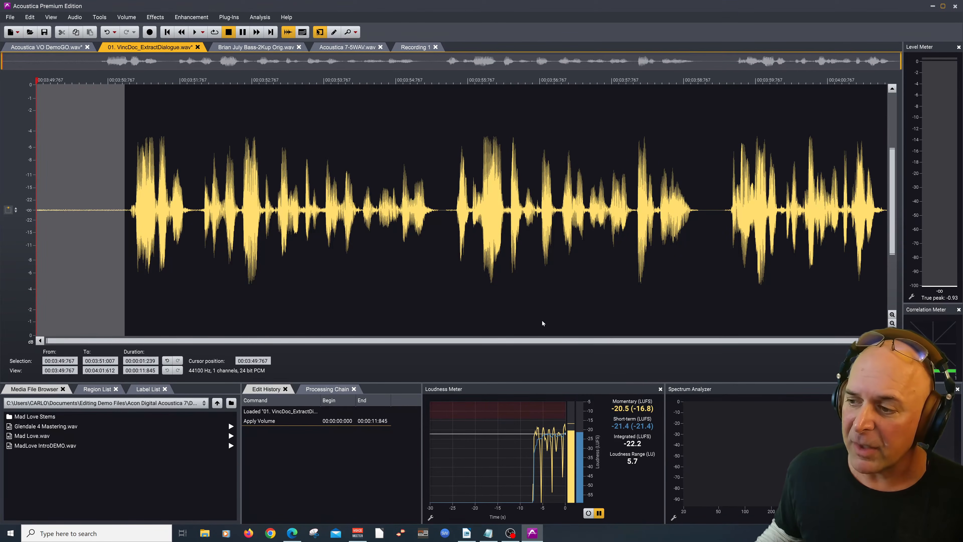
key("space")
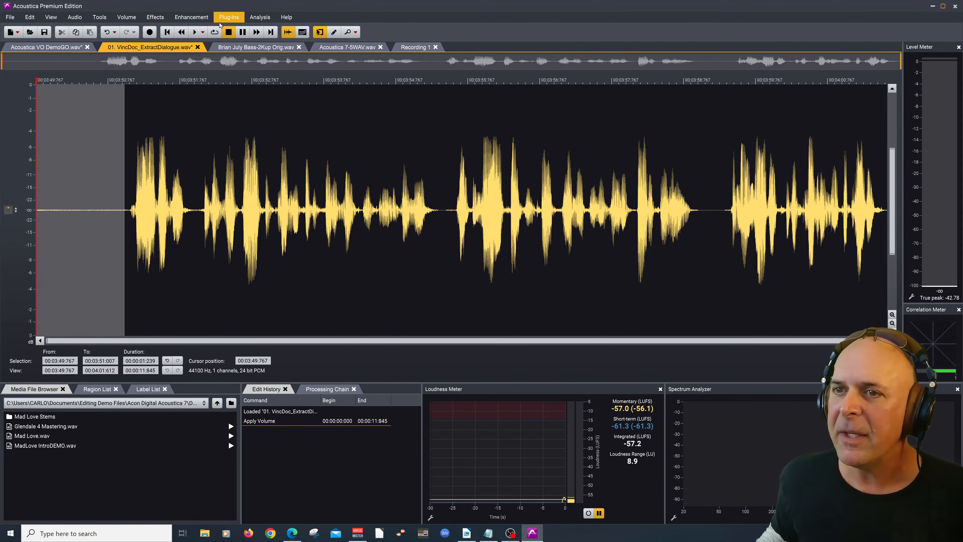
Step: Clear the selection and open Extract:Dialogue for the whole recording with the "Gentle dialogue cleaning" preset
left_click(174, 118)
left_click(190, 18)
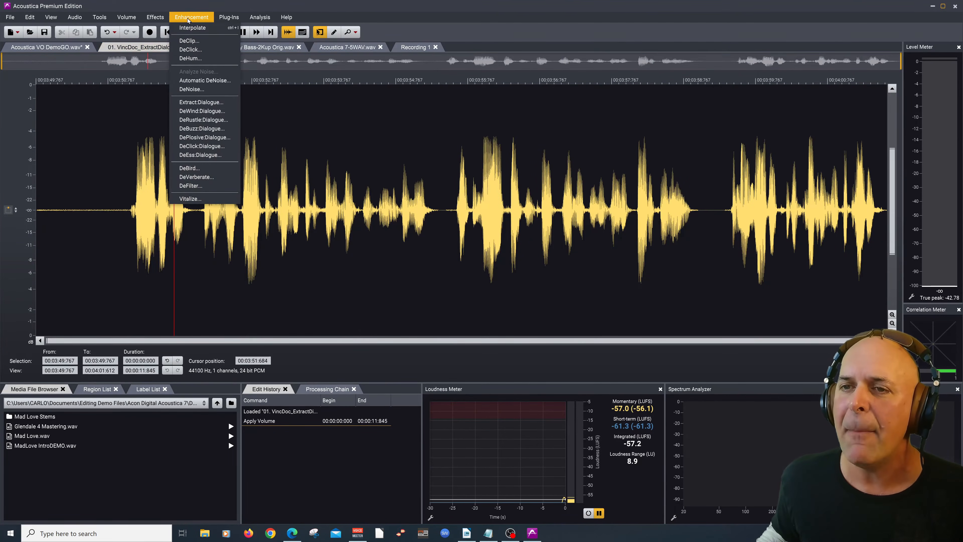
left_click(202, 103)
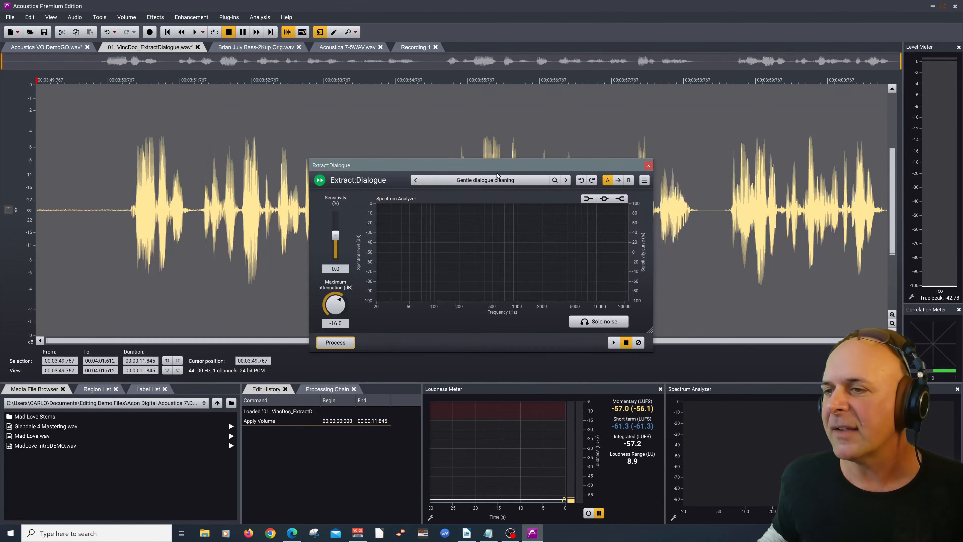
left_click_drag(488, 164, 472, 117)
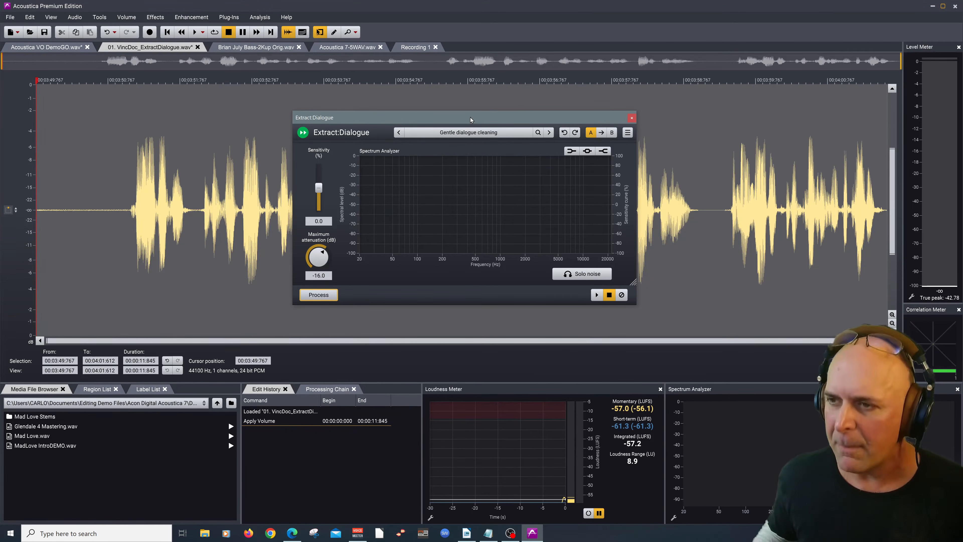
left_click(467, 134)
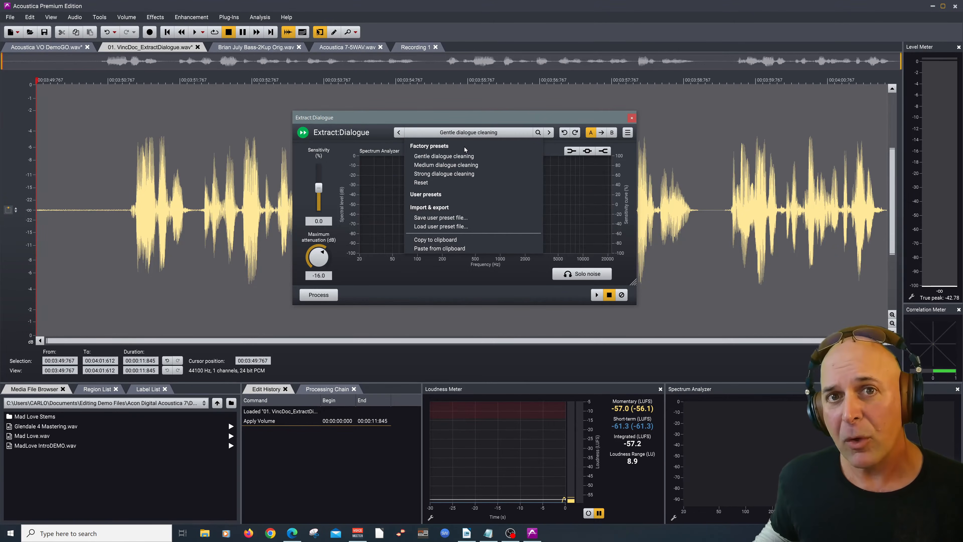
left_click(440, 160)
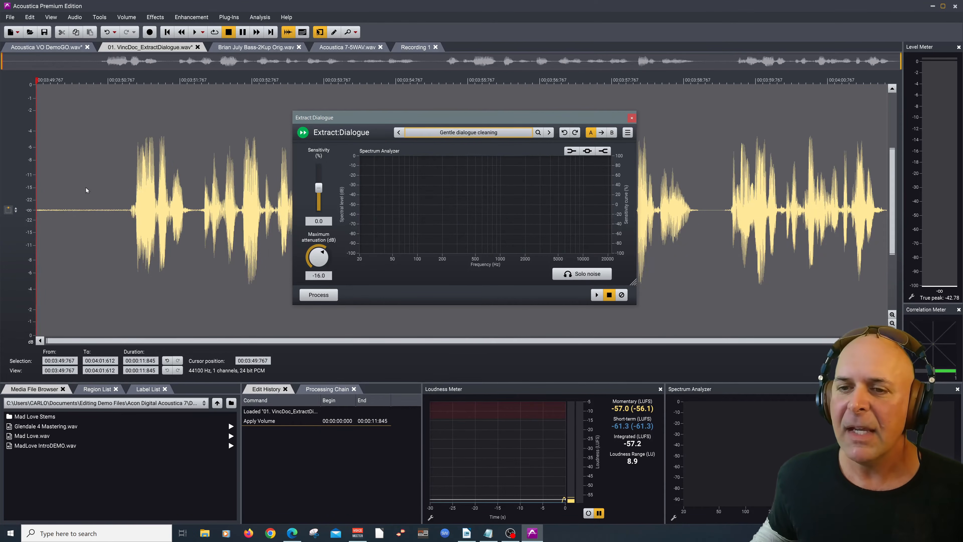
Step: Preview the Extract:Dialogue result on the opening of the recording and stop the playback
left_click(600, 298)
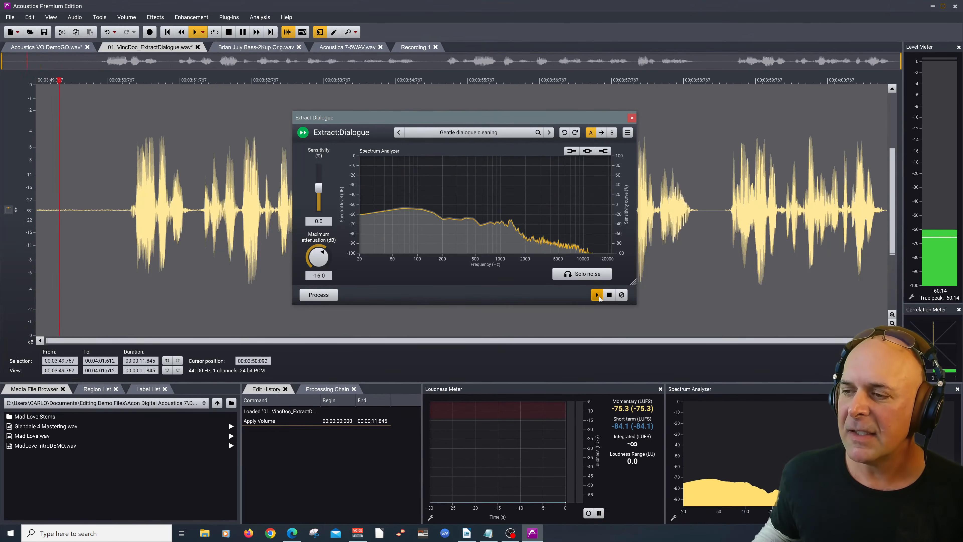
left_click(609, 297)
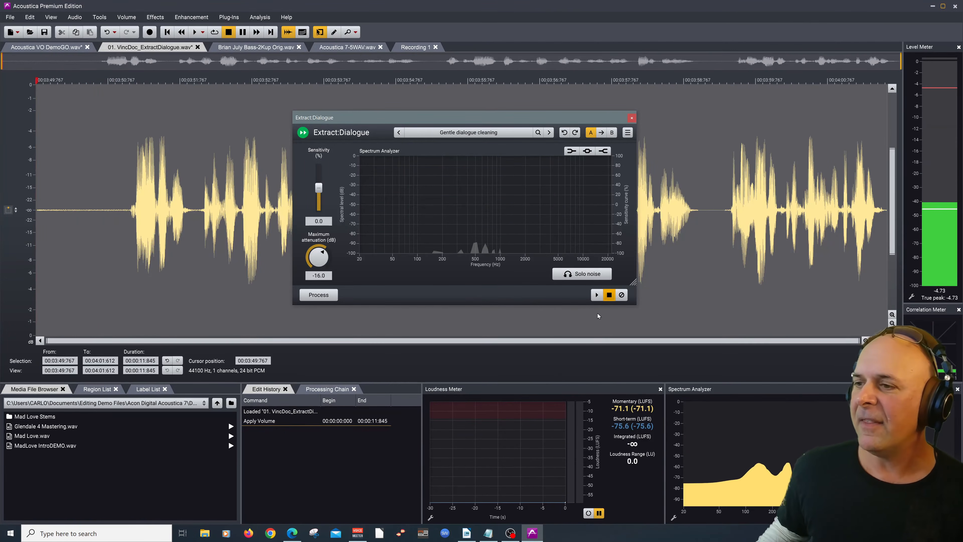
left_click(602, 297)
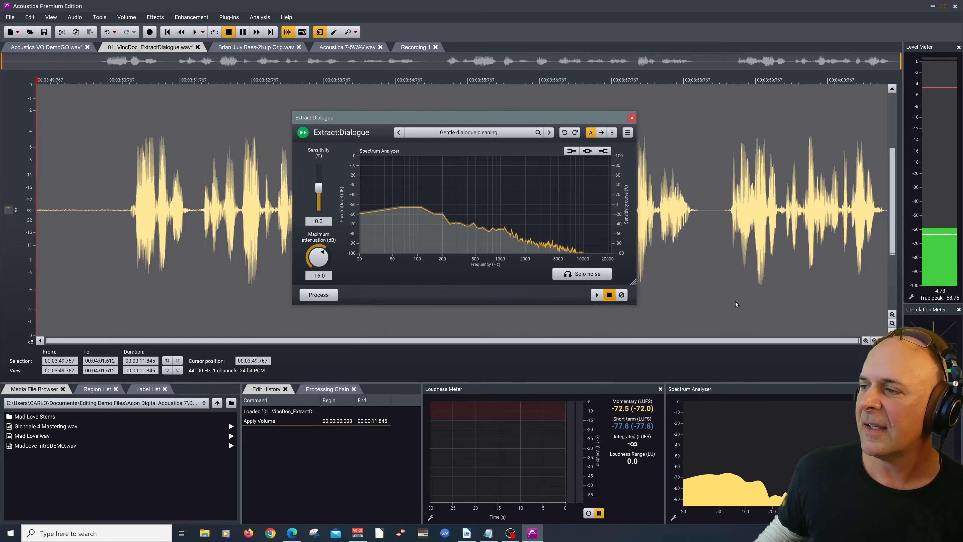
left_click(609, 295)
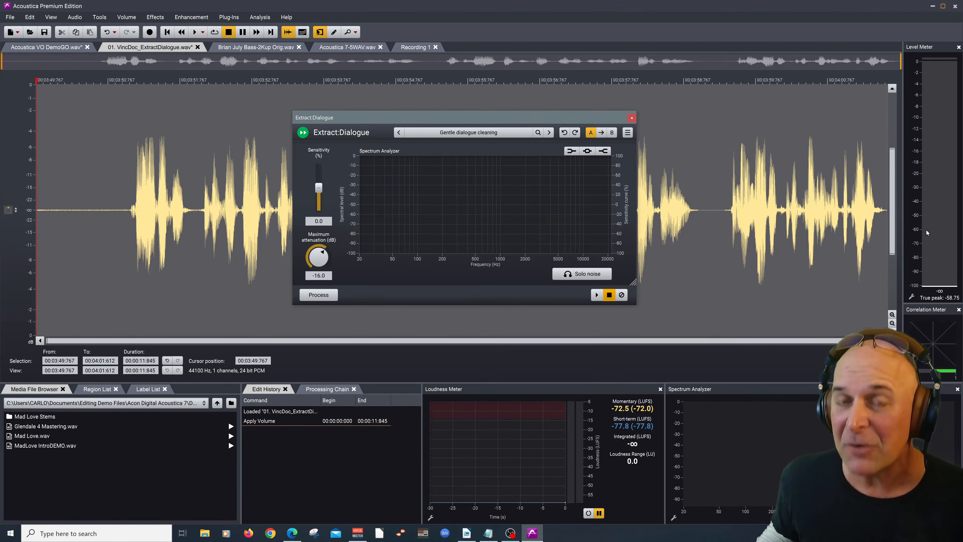
Step: Play the unprocessed recording and compare it with repeated Extract:Dialogue previews of the same opening speech
left_click(193, 32)
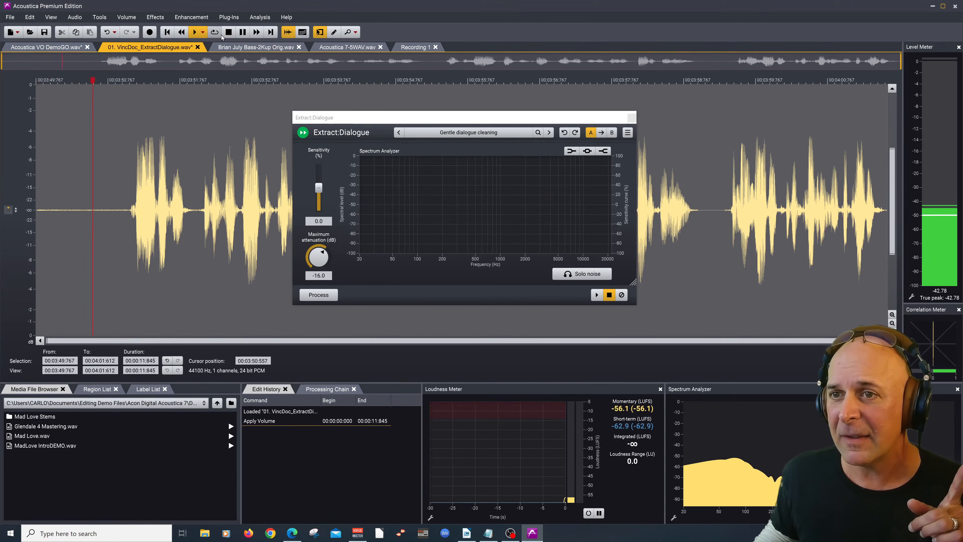
key("space")
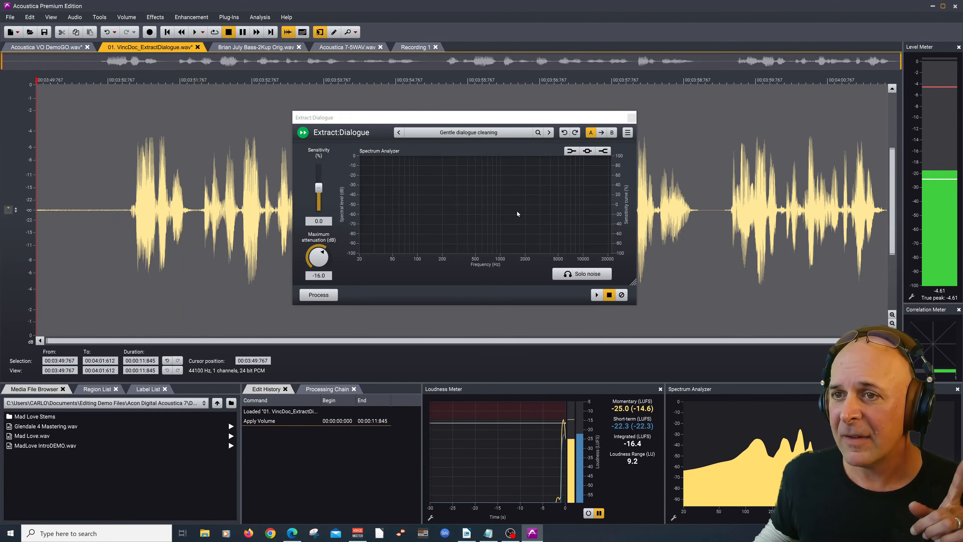
left_click(596, 298)
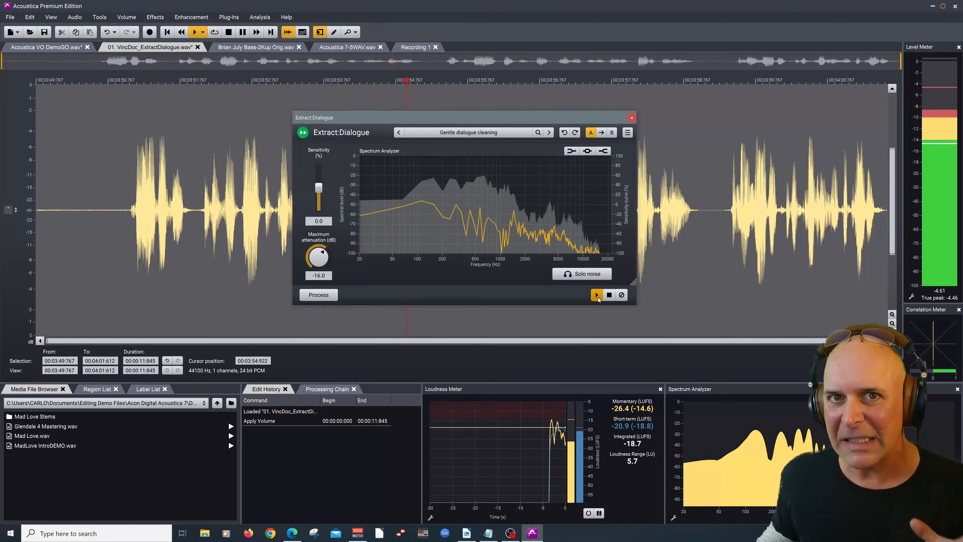
left_click(609, 296)
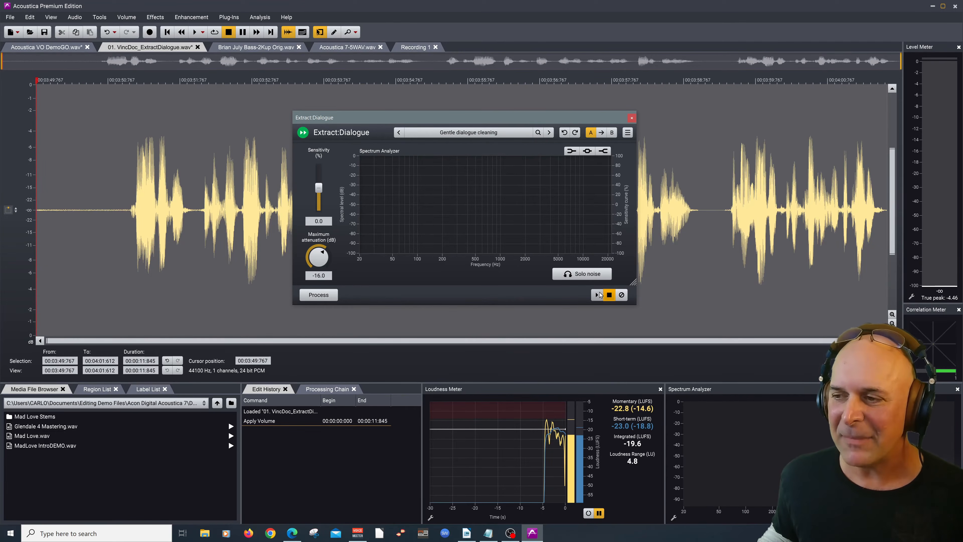
left_click(597, 295)
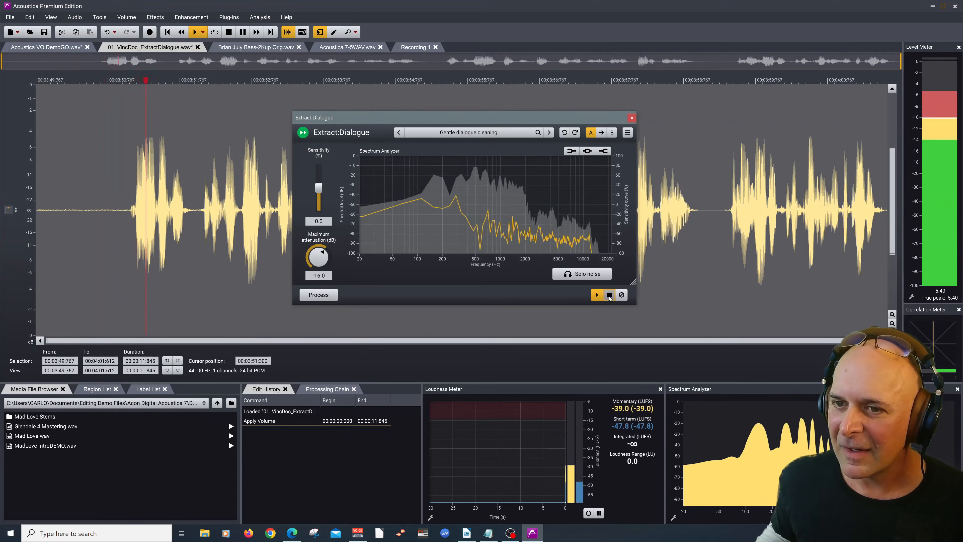
left_click(610, 295)
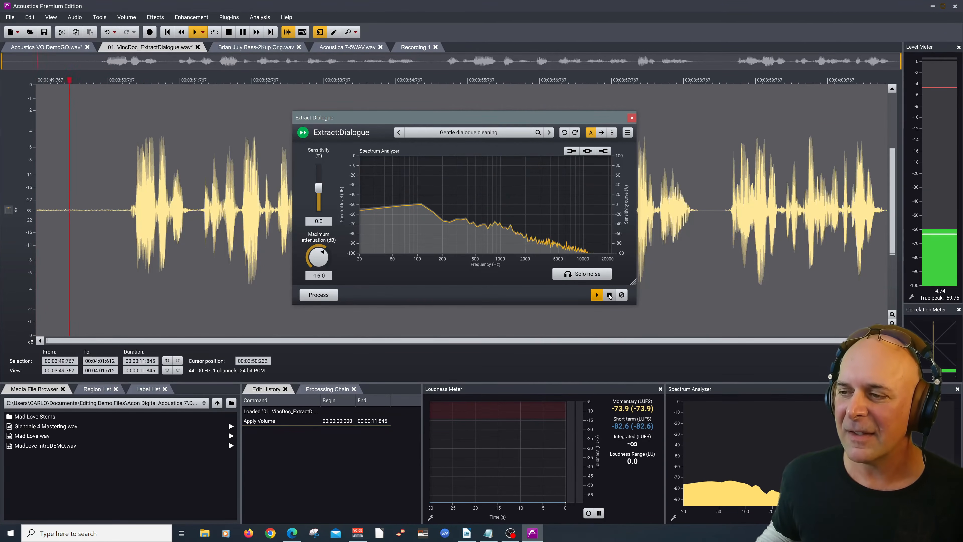
left_click(610, 295)
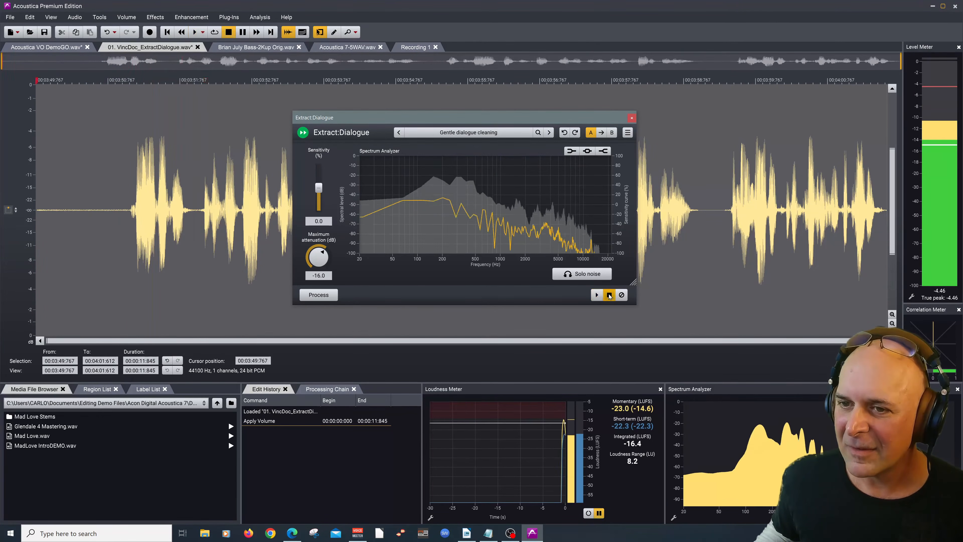
Step: Audition only the removed noise with Solo noise, and turn Solo noise off when done
left_click(578, 277)
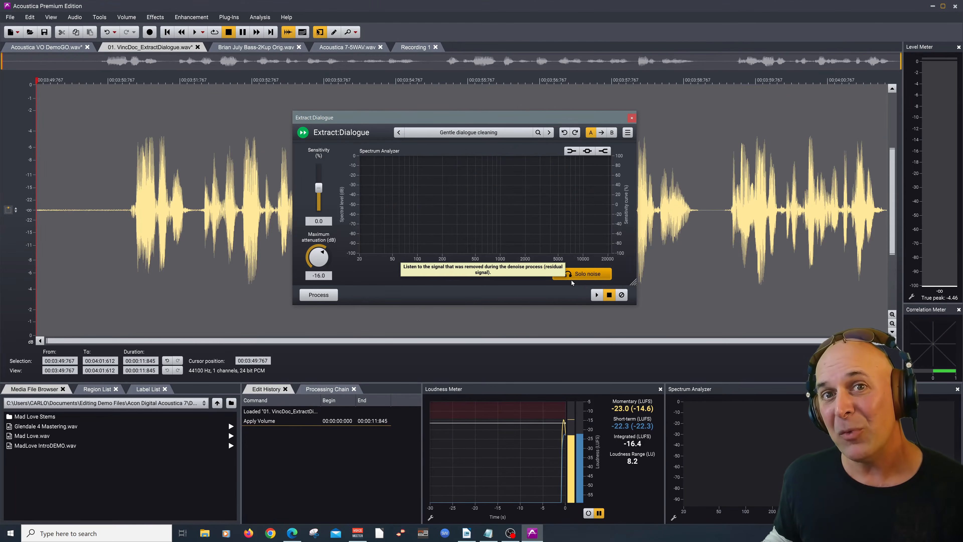
left_click(597, 295)
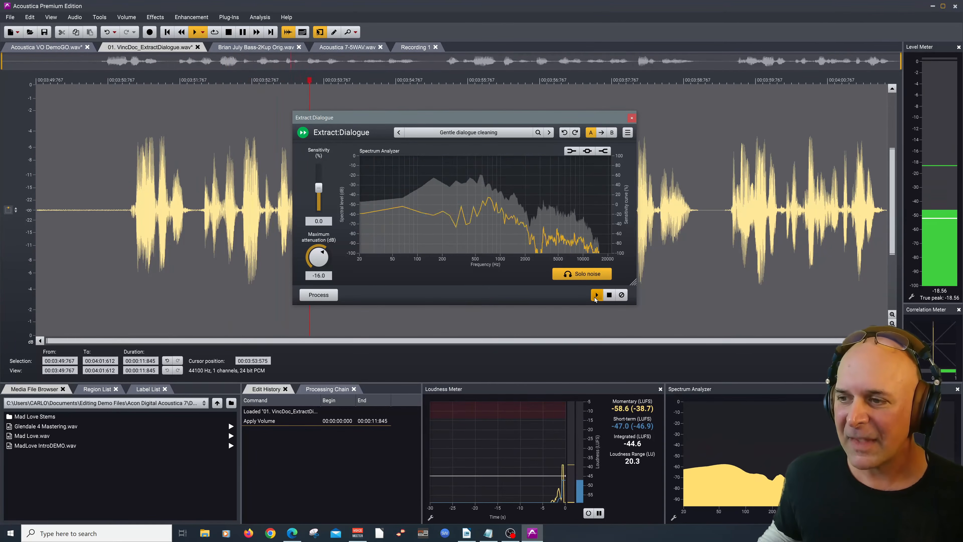
left_click(610, 295)
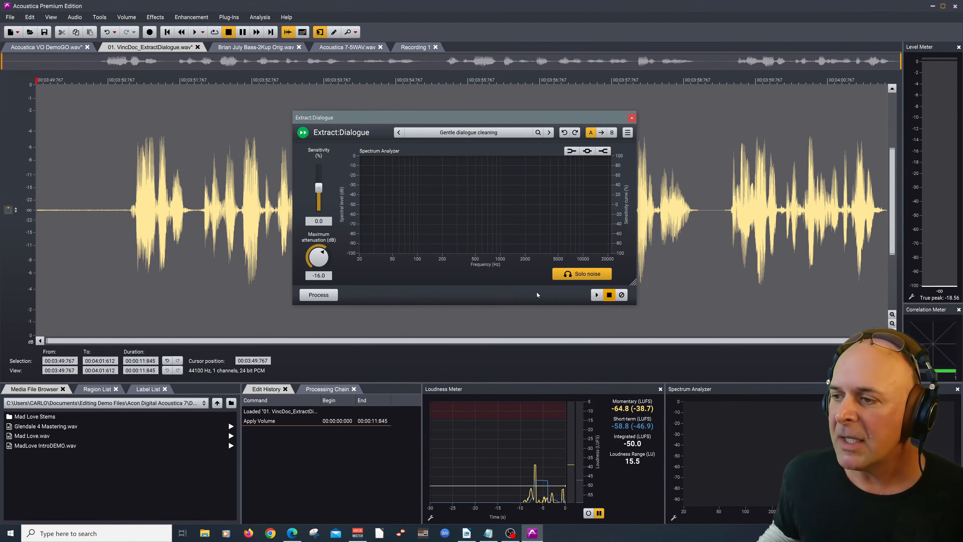
left_click(575, 275)
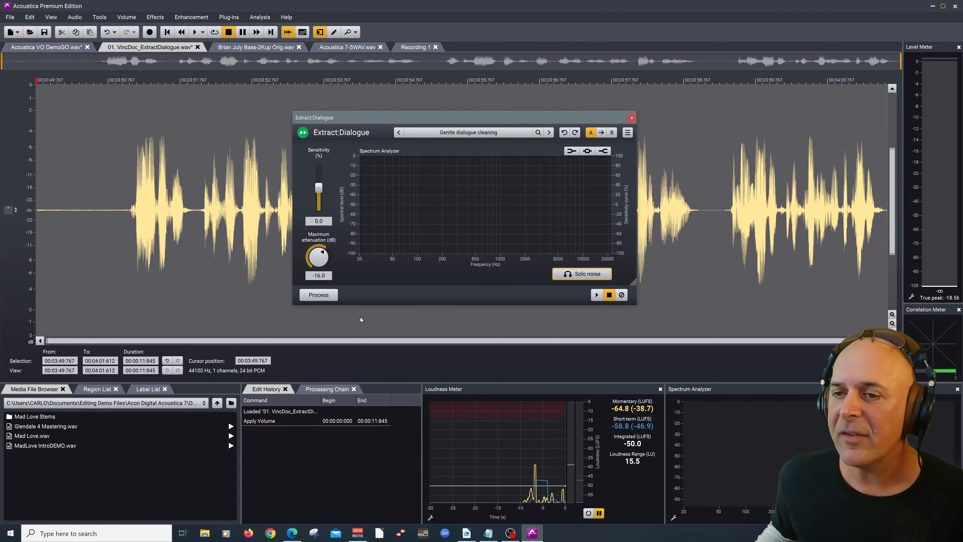
Step: Apply Extract:Dialogue to the whole recording with no part selected, and deselect the processed audio
left_click(71, 142)
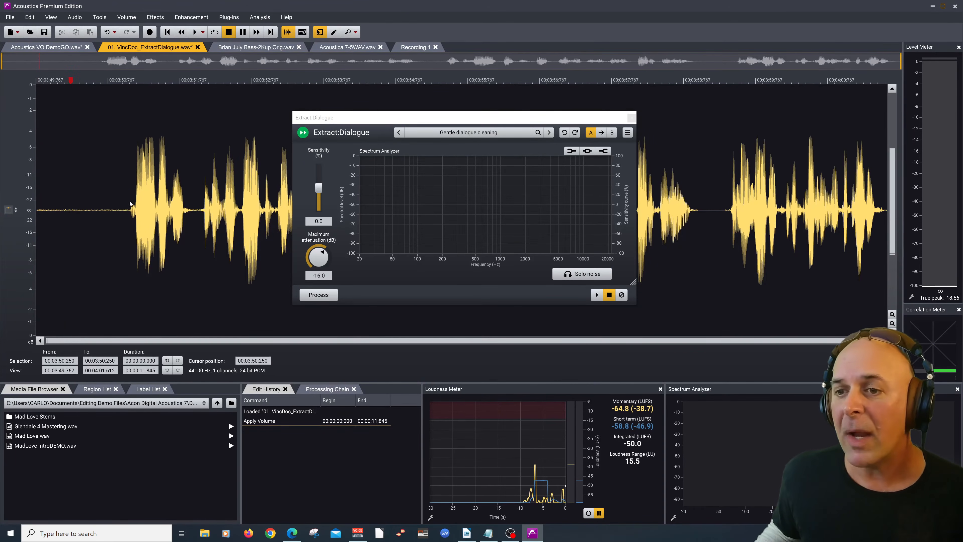
left_click_drag(191, 144, 4, 166)
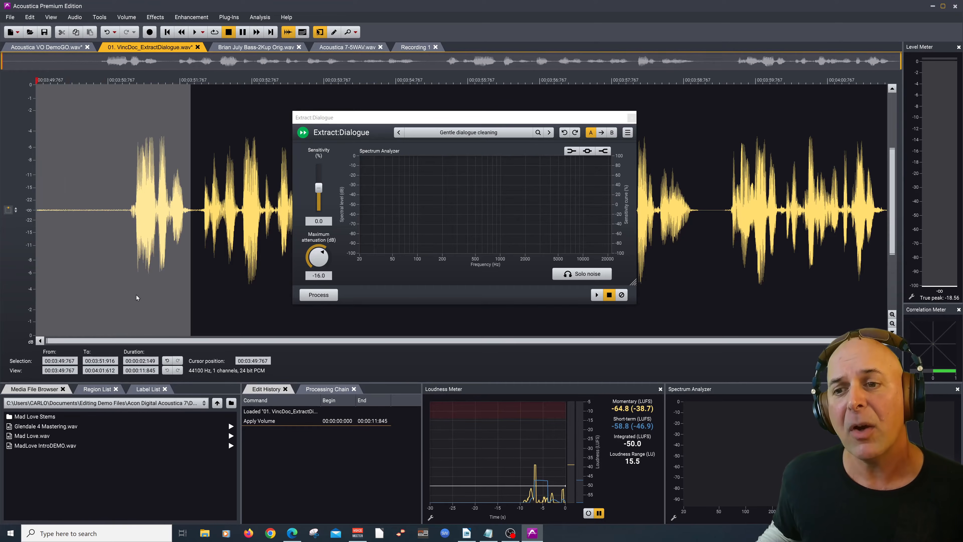
left_click(248, 143)
left_click(320, 295)
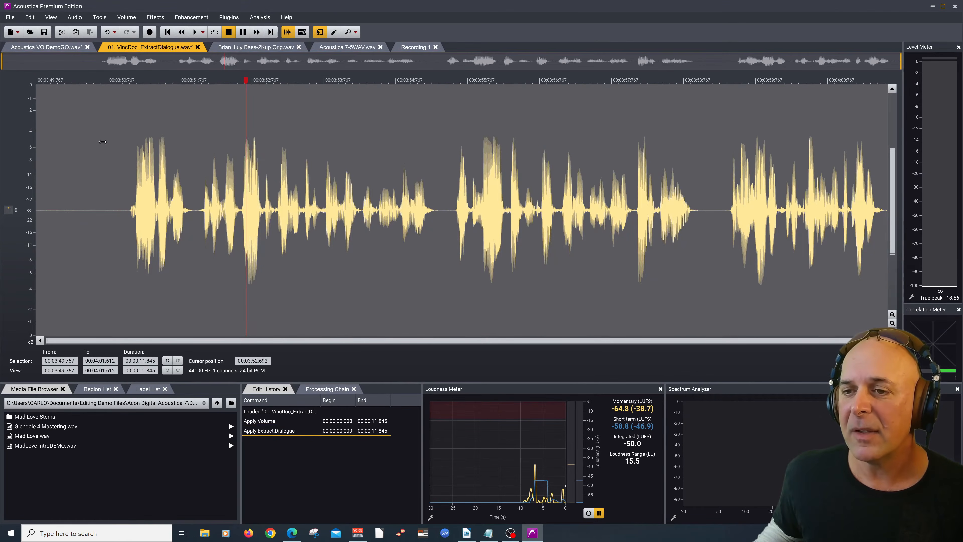
left_click(102, 141)
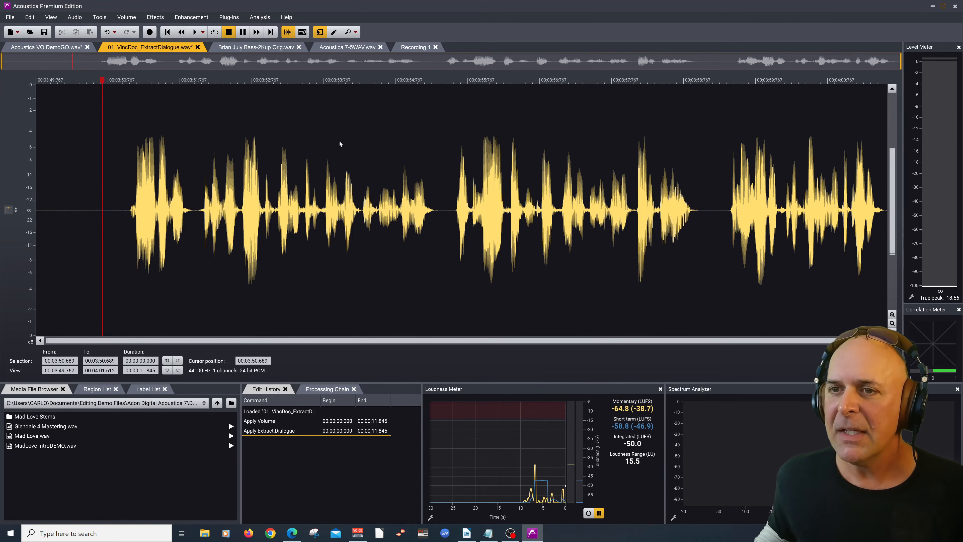
Step: Switch to the bass recording and locate the short dropout in the waveform just after 1:04
left_click(249, 49)
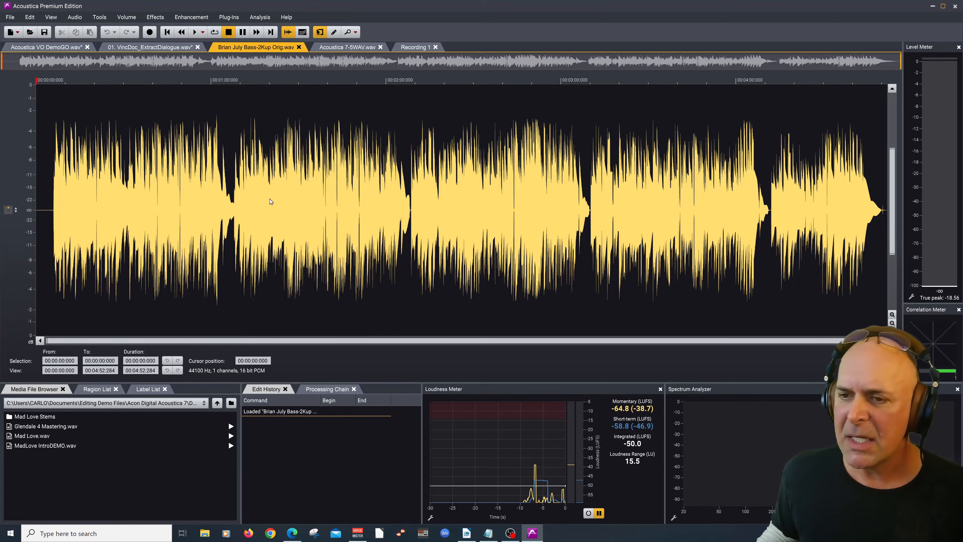
left_click(155, 97)
scroll(155, 98, "up", 6)
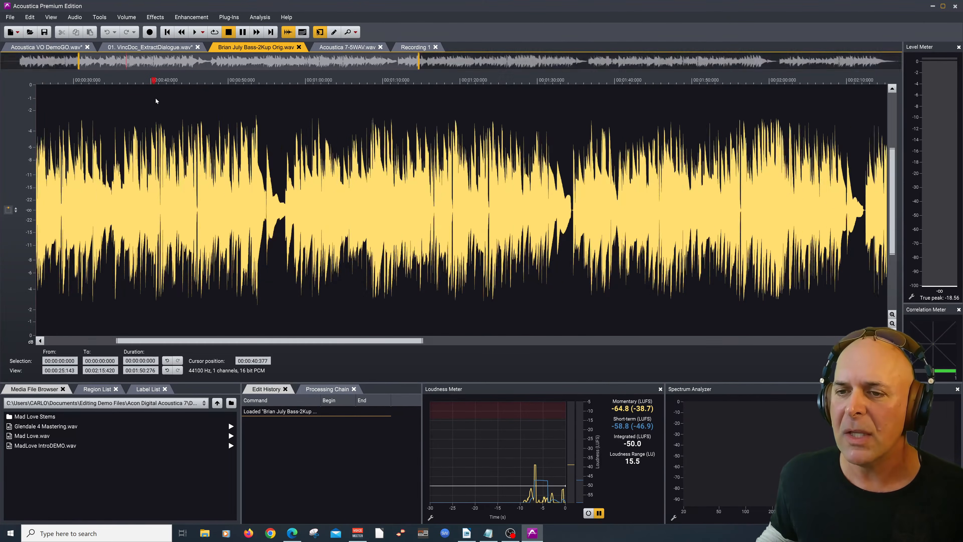
scroll(288, 116, "down", 3)
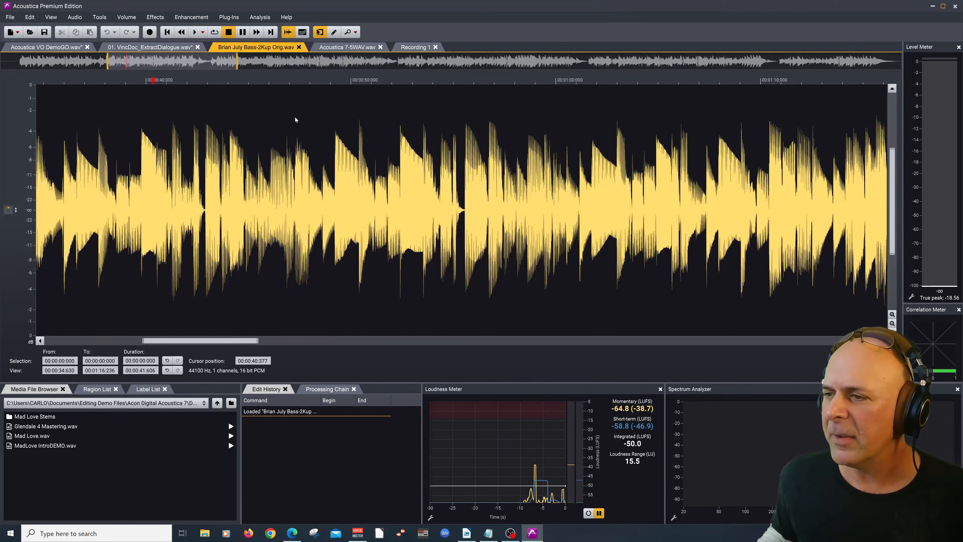
left_click(453, 85)
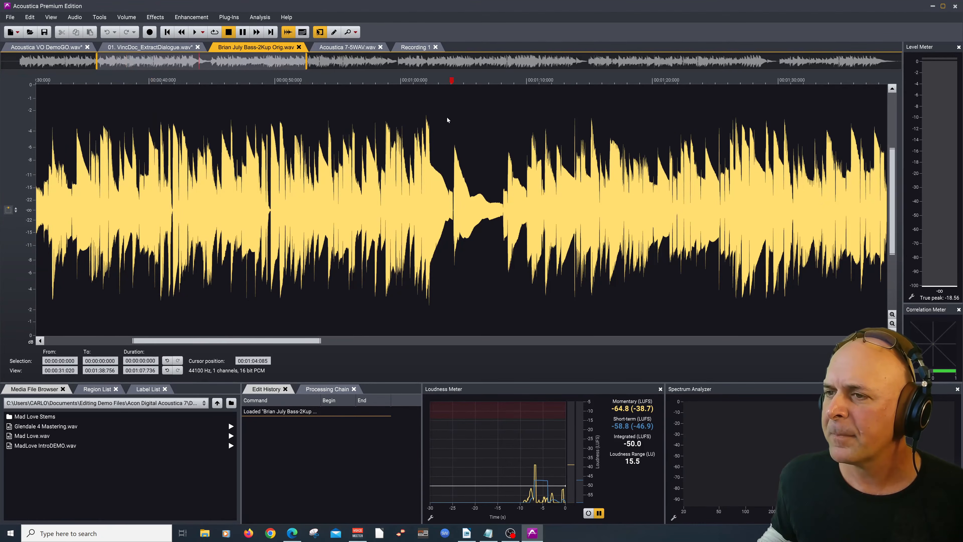
scroll(447, 117, "up", 10)
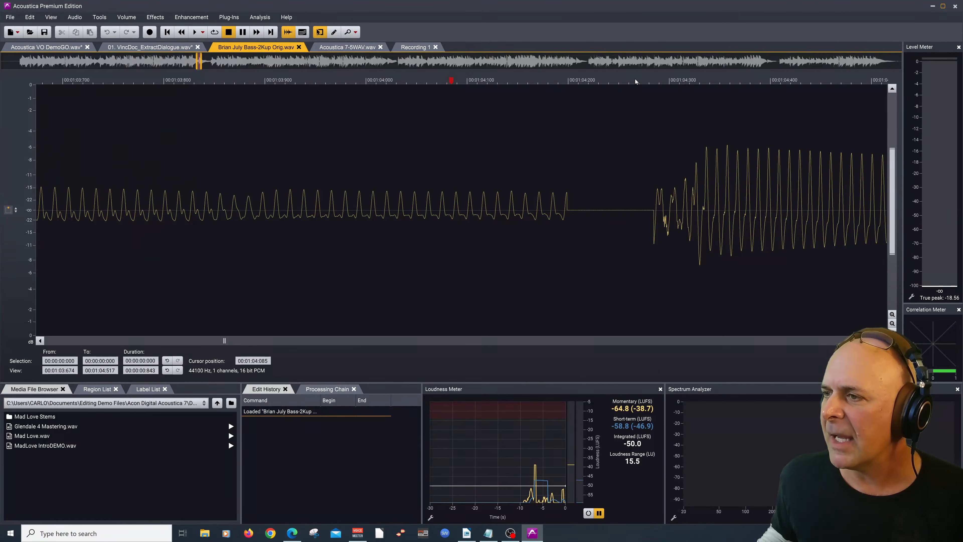
Step: Examine the silent dropout and the abrupt waveform edges on both sides of it, between about 1:04.200 and 1:04.285
left_click(635, 79)
scroll(640, 110, "up", 3)
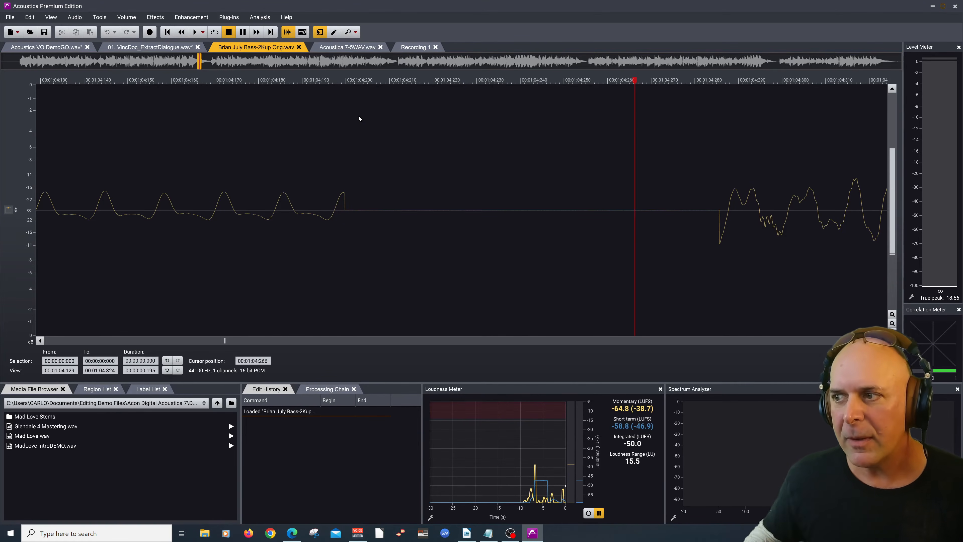
scroll(370, 190, "up", 3)
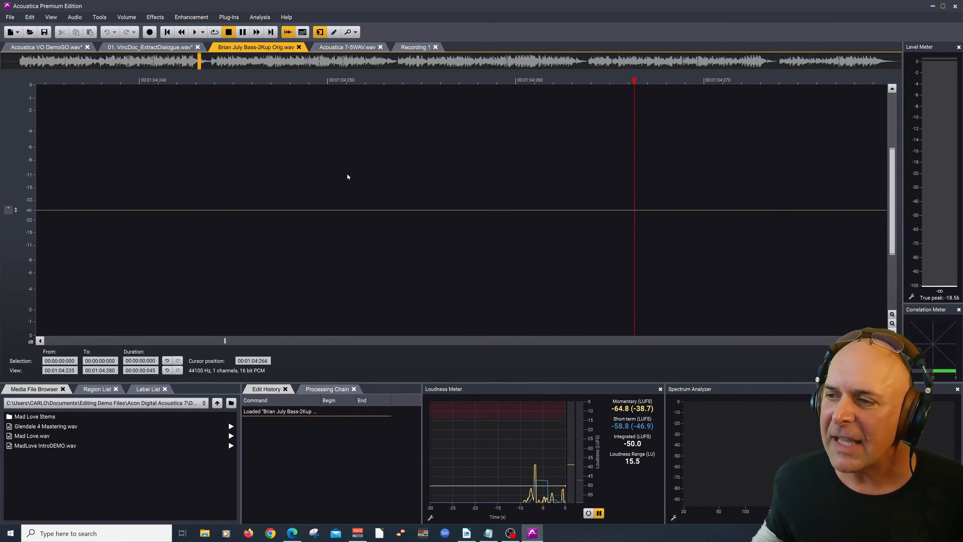
scroll(205, 179, "down", 2)
scroll(164, 189, "up", 3)
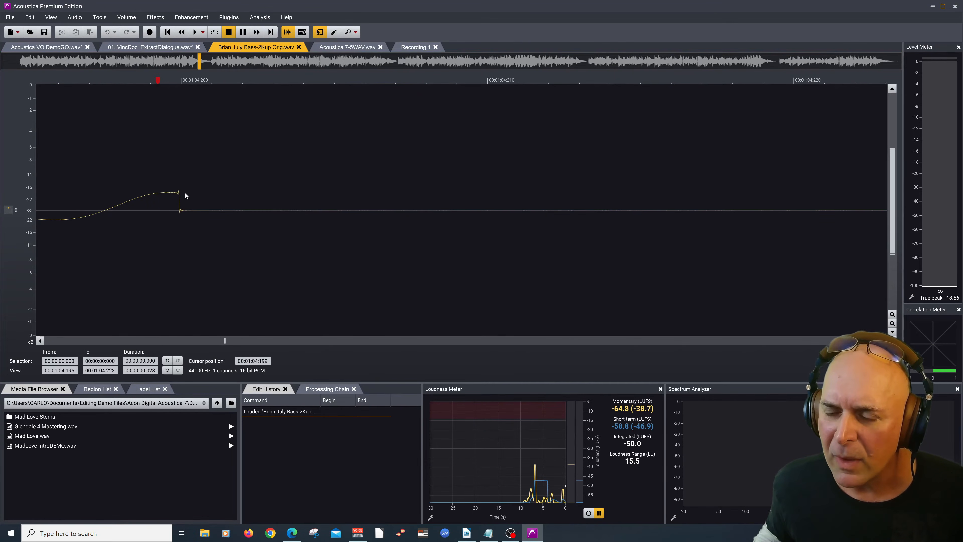
scroll(208, 192, "down", 12)
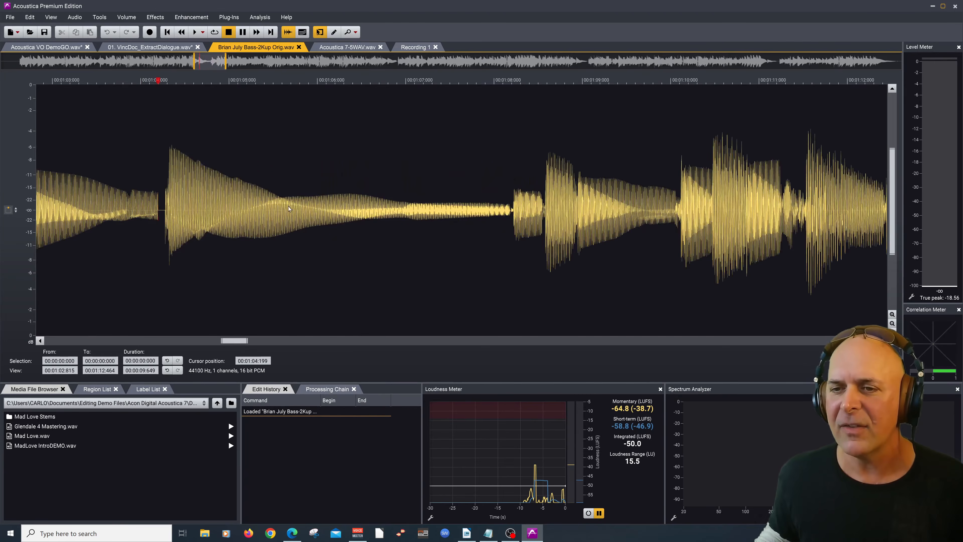
Step: Play the bass passage from about 1:01.994 through the dropout and stop playback
scroll(341, 213, "down", 1)
left_click(38, 80)
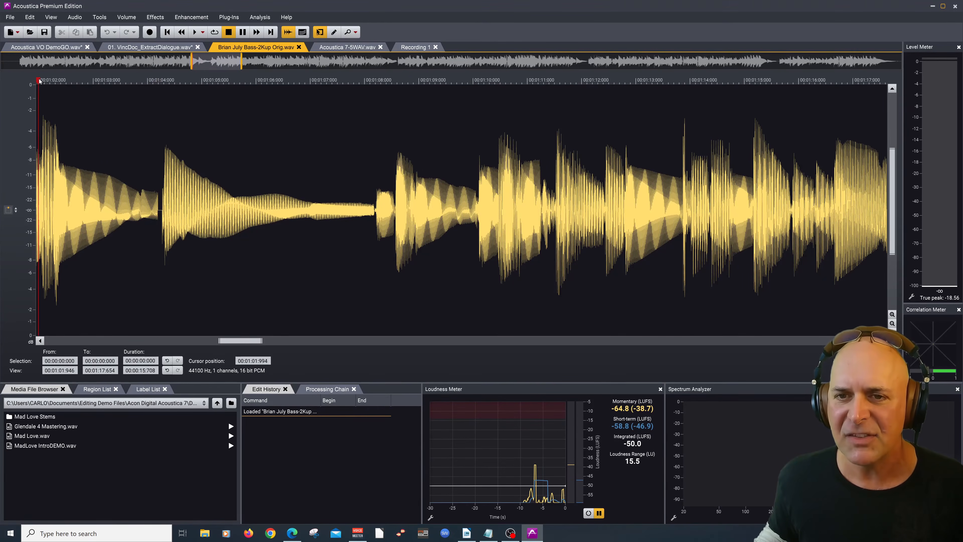
key("space")
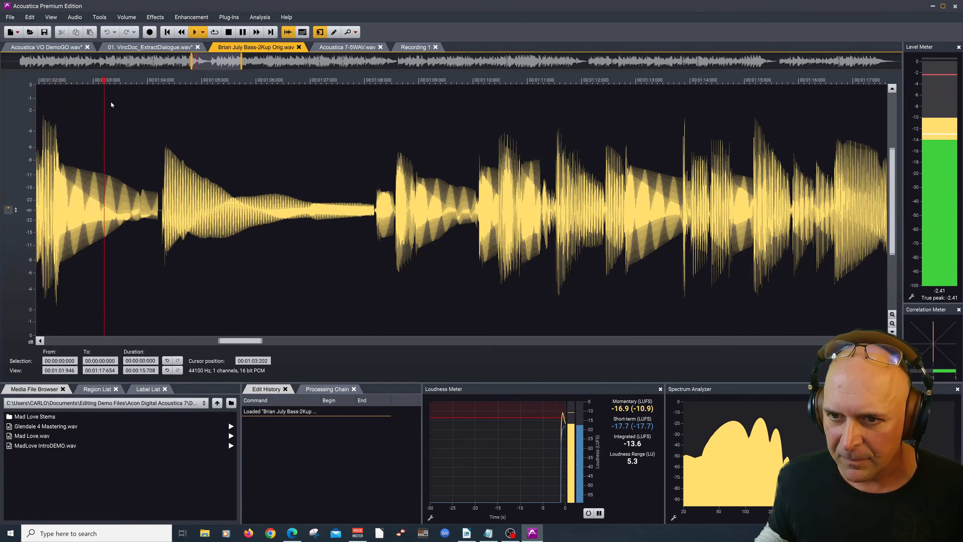
key("space")
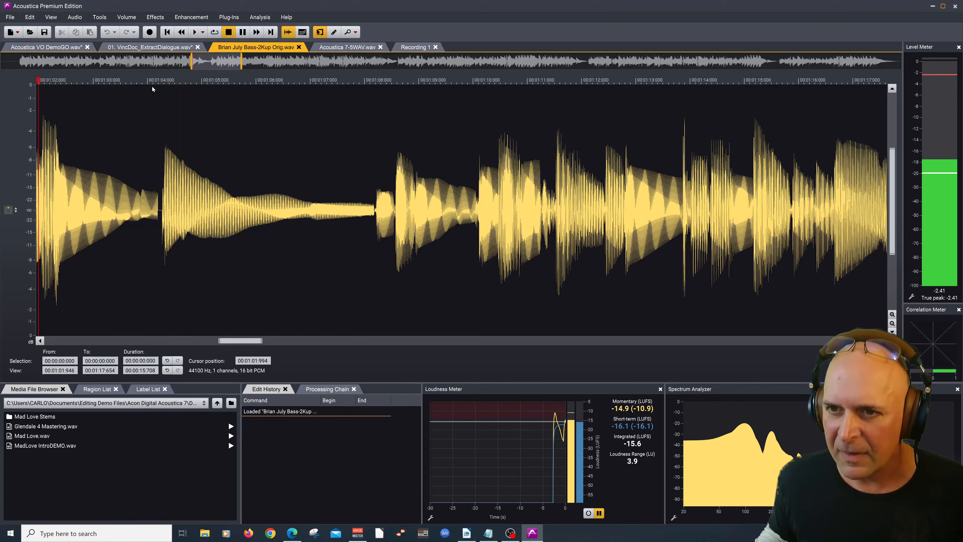
Step: Draw a freehand curve with the pencil tool from the dropout's starting edge near 1:04.200 to about 1:04.208, reshaping it with a second stroke
left_click(157, 116)
scroll(158, 115, "up", 15)
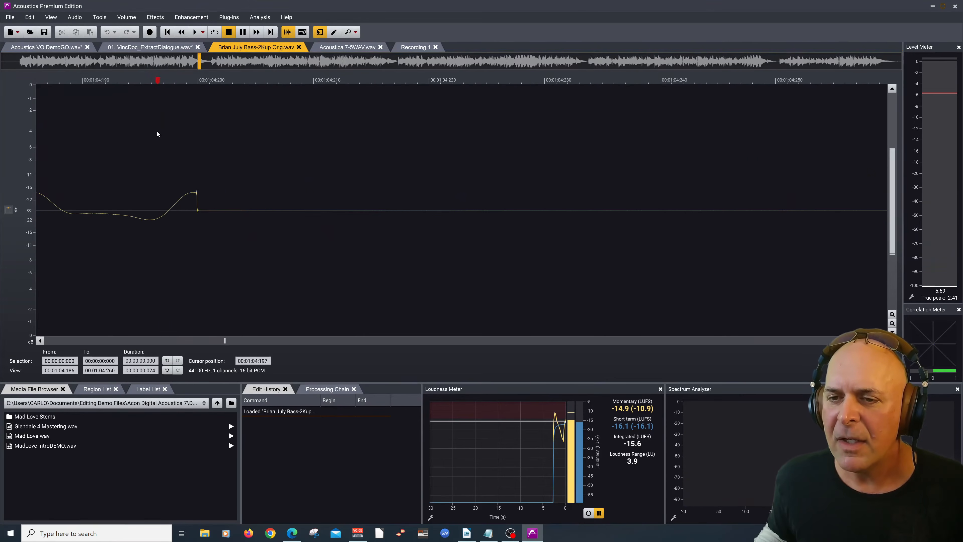
scroll(272, 158, "up", 3)
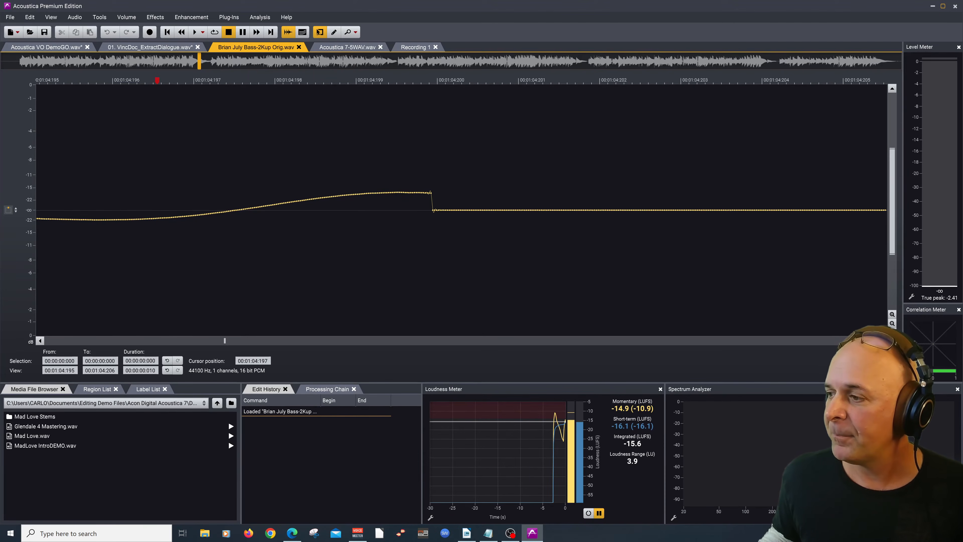
left_click(883, 340)
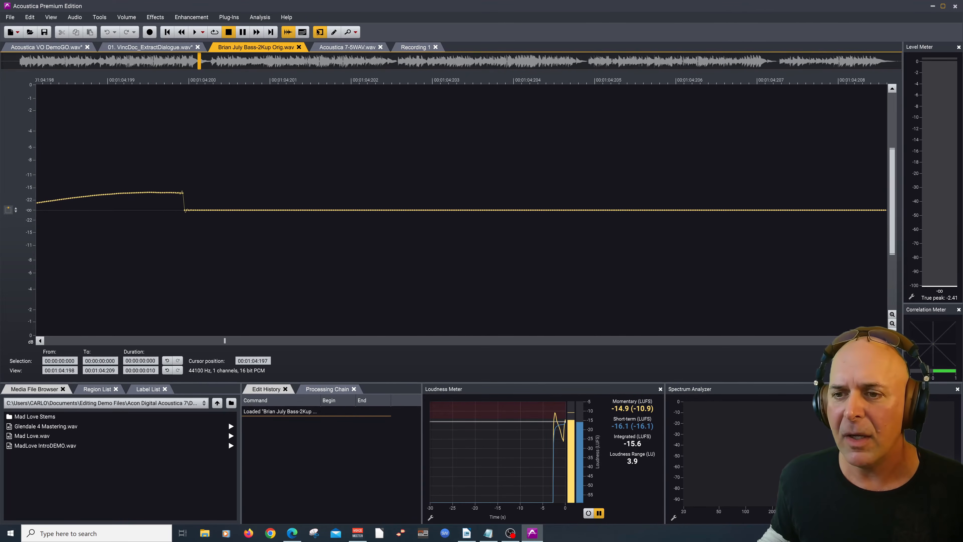
left_click(109, 82)
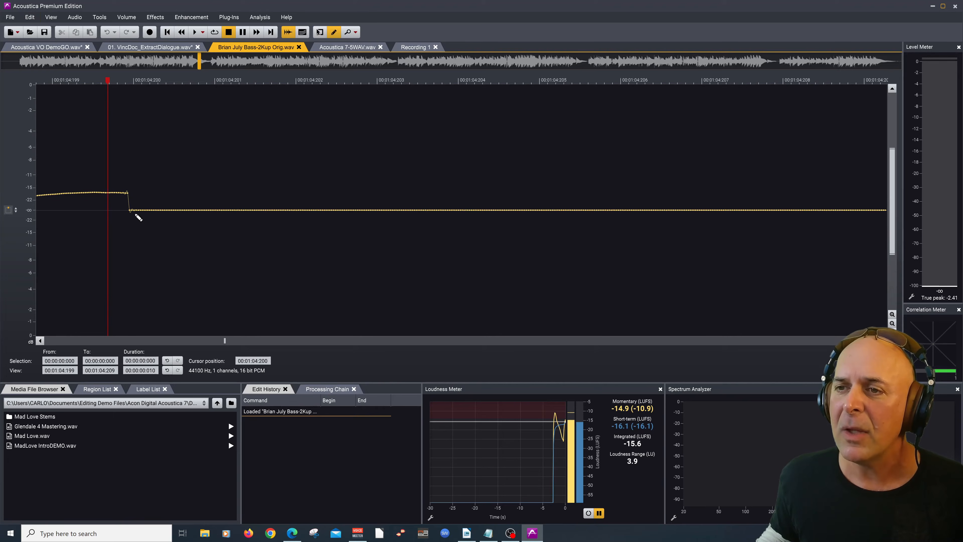
mouse_move(136, 196)
left_mouse_down()
mouse_move(240, 188)
mouse_move(469, 204)
left_mouse_up()
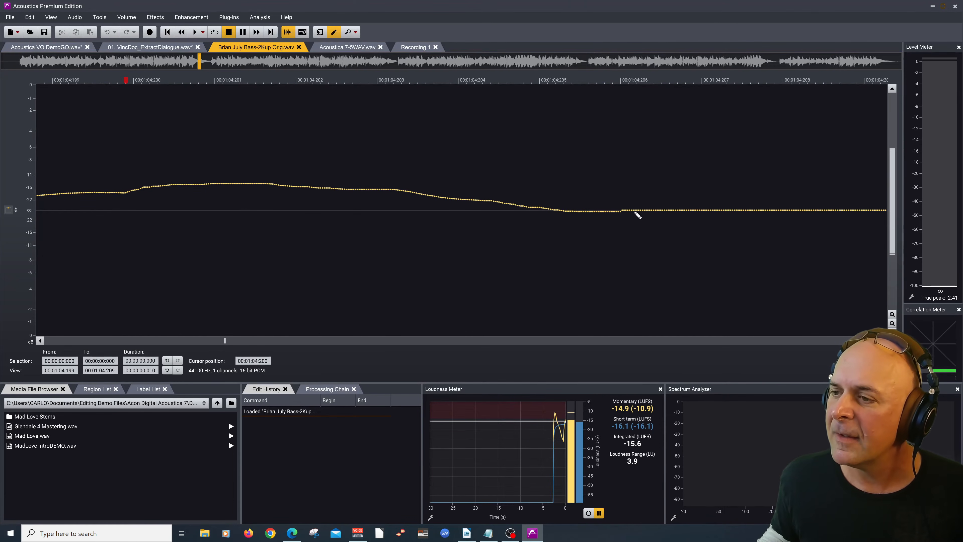
left_click_drag(755, 209, 750, 210)
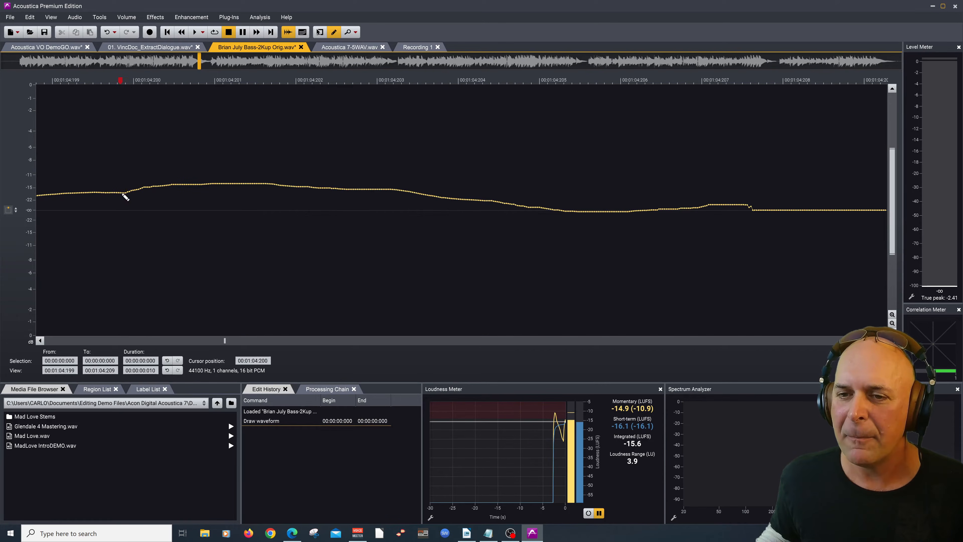
mouse_move(170, 195)
left_mouse_down()
mouse_move(272, 213)
mouse_move(317, 196)
mouse_move(421, 200)
left_mouse_up()
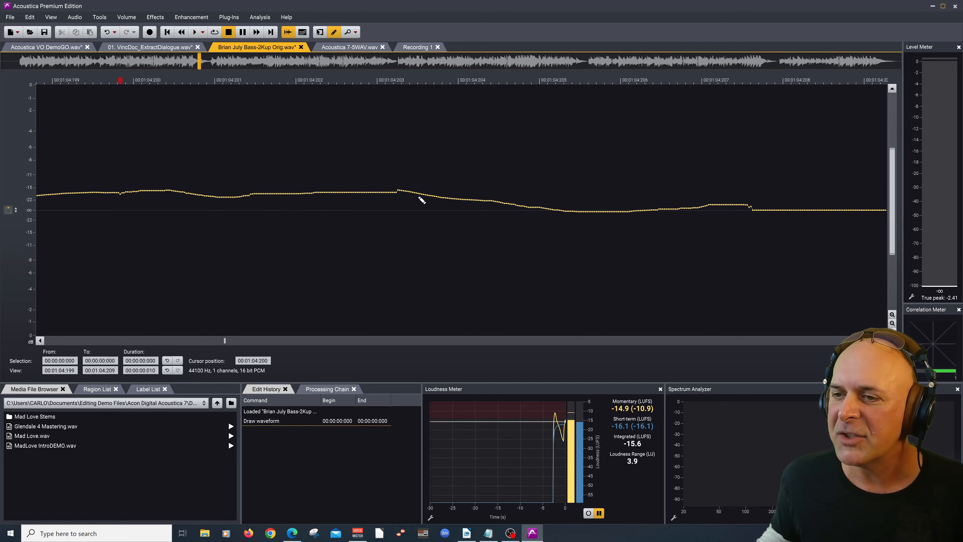
left_click_drag(608, 208, 701, 216)
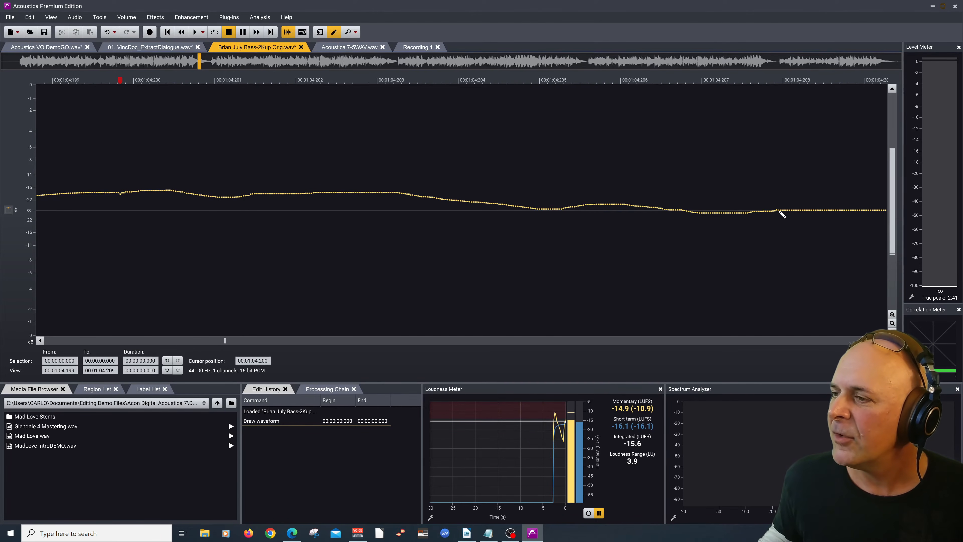
Step: Draw a freehand curve at the dropout's end, from about 1:04.286 back to the zero line near 1:04.282
scroll(462, 210, "down", 7)
scroll(462, 210, "down", 10)
scroll(462, 210, "down", 4)
left_click(702, 84)
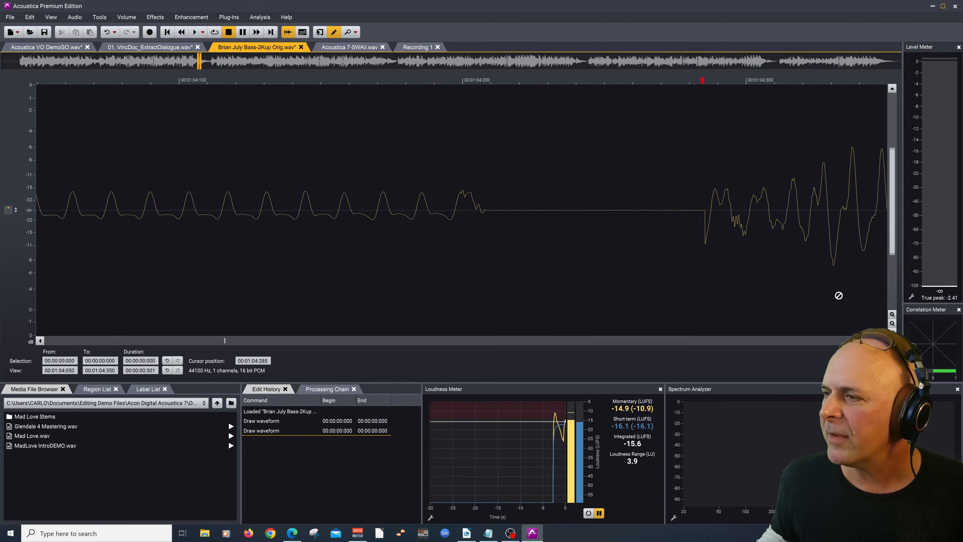
scroll(462, 210, "down", 3)
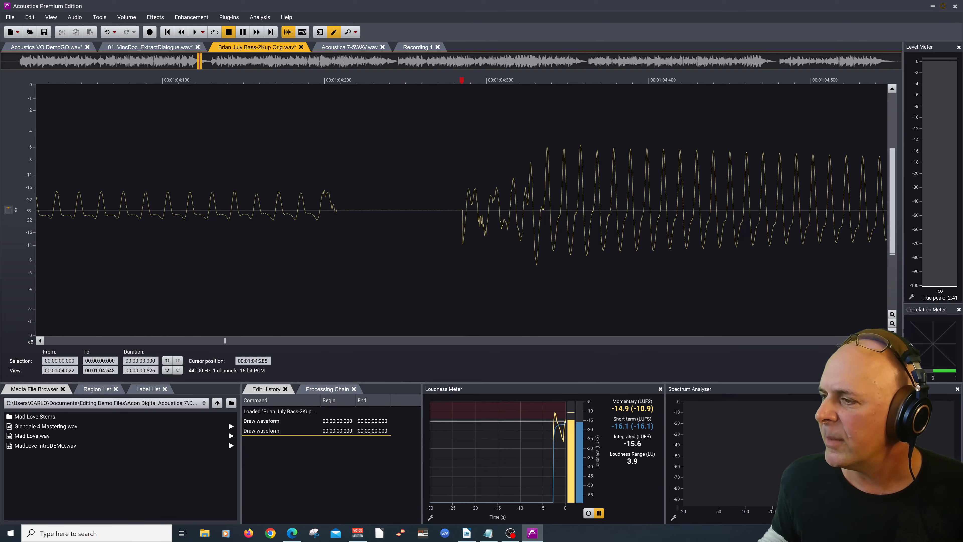
scroll(462, 209, "up", 7)
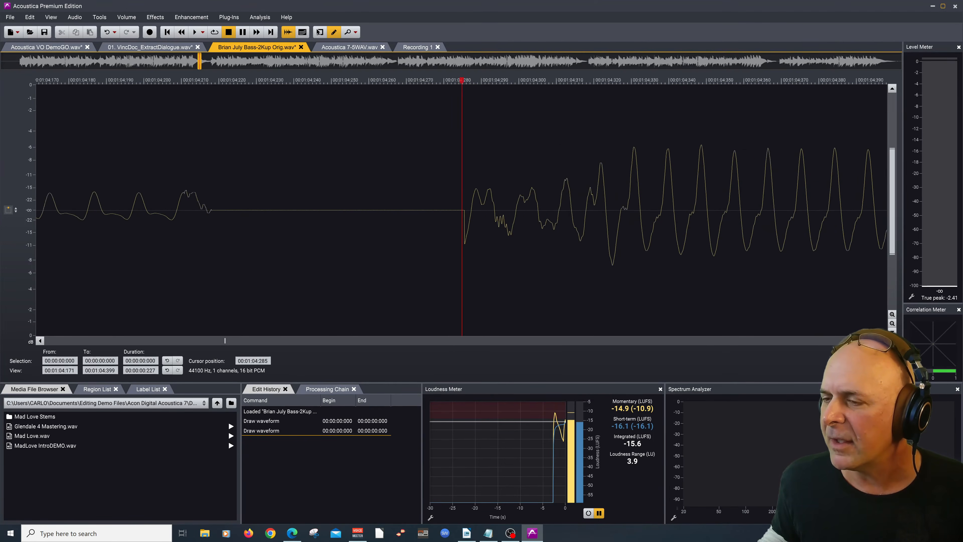
scroll(462, 209, "up", 8)
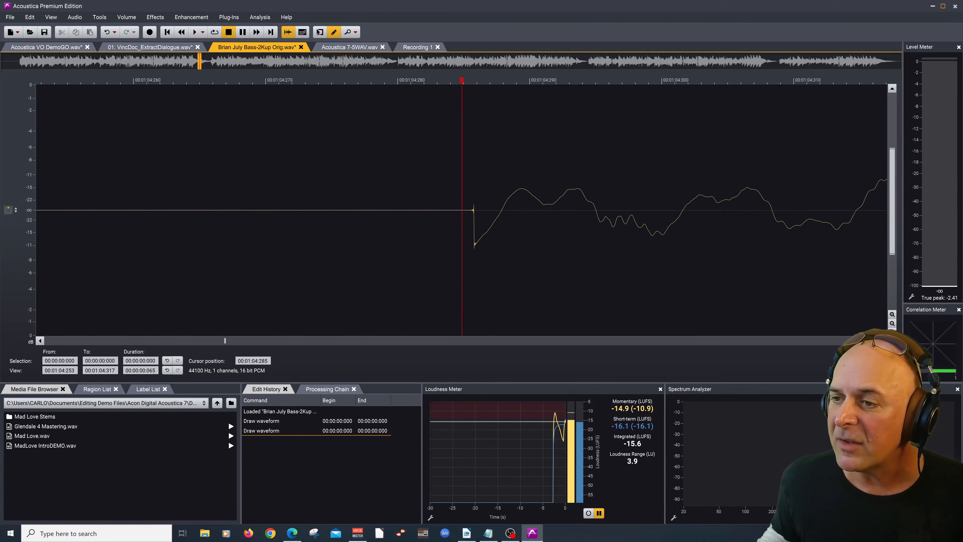
scroll(462, 210, "up", 4)
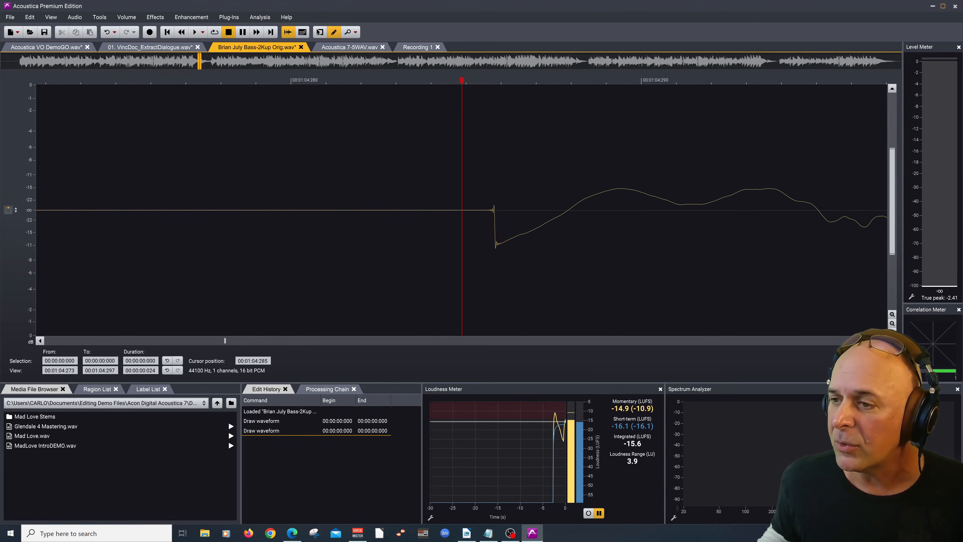
scroll(838, 326, "up", 3)
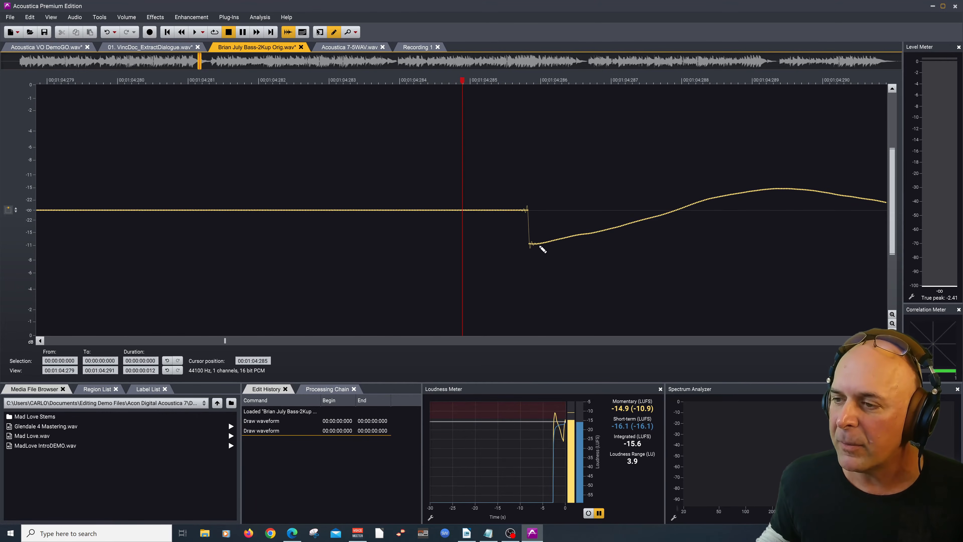
mouse_move(538, 246)
left_mouse_down()
mouse_move(447, 251)
mouse_move(357, 234)
left_mouse_up()
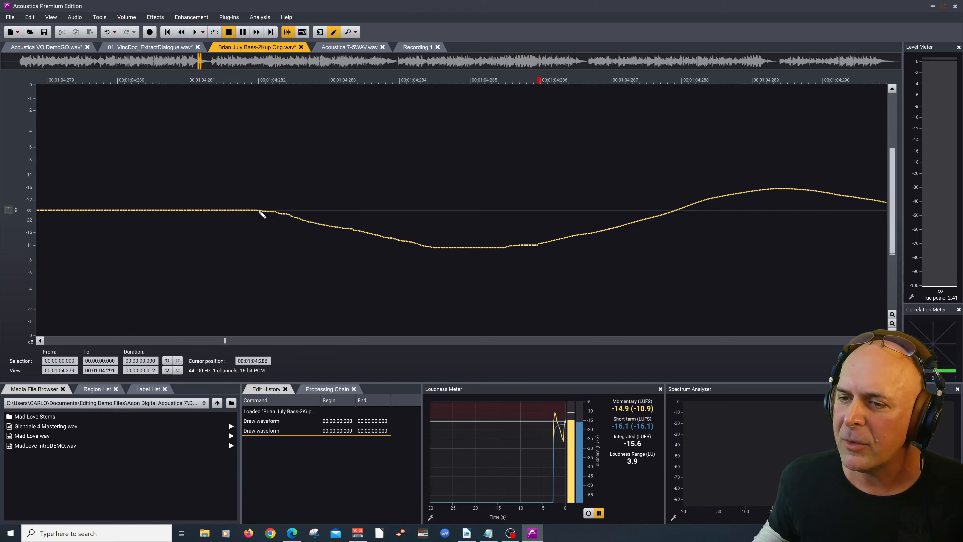
left_click_drag(262, 215, 259, 212)
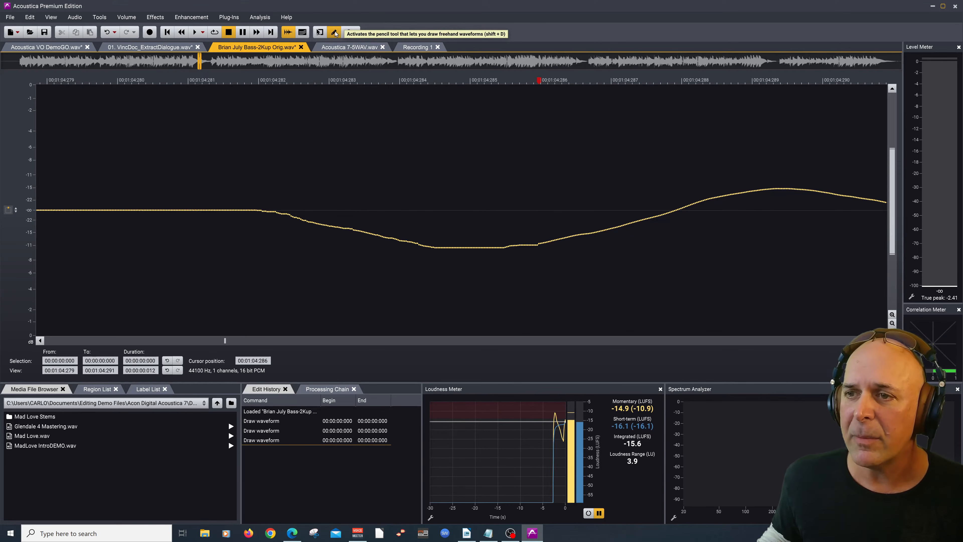
Step: View the redrawn dropout within the surrounding bass waveform, from about 0:38 to 1:31
left_click(875, 341)
left_click(875, 340)
left_click(875, 340)
left_click(875, 341)
left_click(875, 340)
left_click(875, 341)
left_click(875, 341)
left_click(875, 340)
left_click(875, 340)
left_click(875, 340)
left_click(875, 340)
left_click(875, 341)
left_click(875, 341)
left_click(875, 341)
left_click(875, 340)
left_click(875, 341)
left_click(875, 341)
left_click(875, 340)
left_click(875, 341)
left_click(875, 340)
left_click(875, 341)
left_click(875, 341)
left_click(875, 340)
left_click(875, 341)
left_click(875, 340)
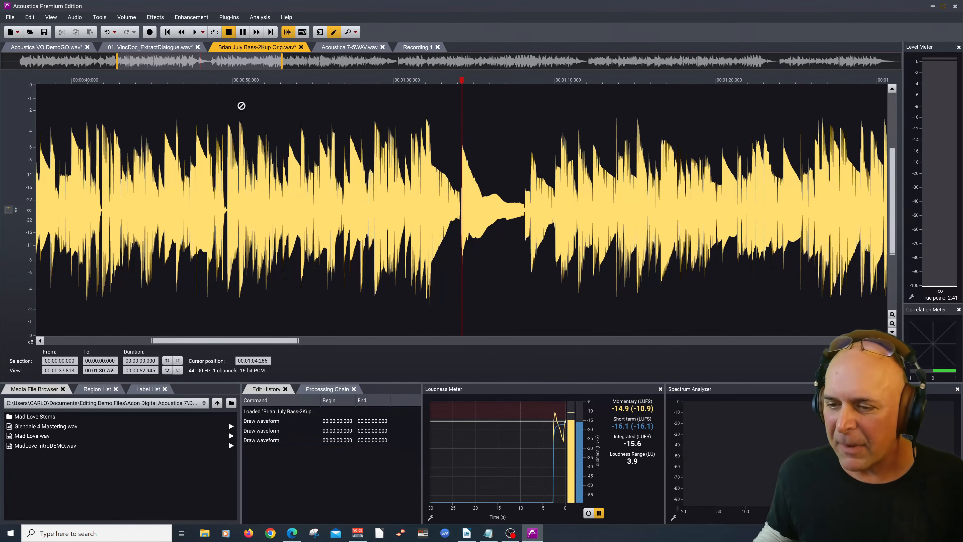
Step: Switch to the Extract:Dialogue recording and go through its edit history from the loaded file to Apply Volume and Apply Extract:Dialogue
left_click(152, 49)
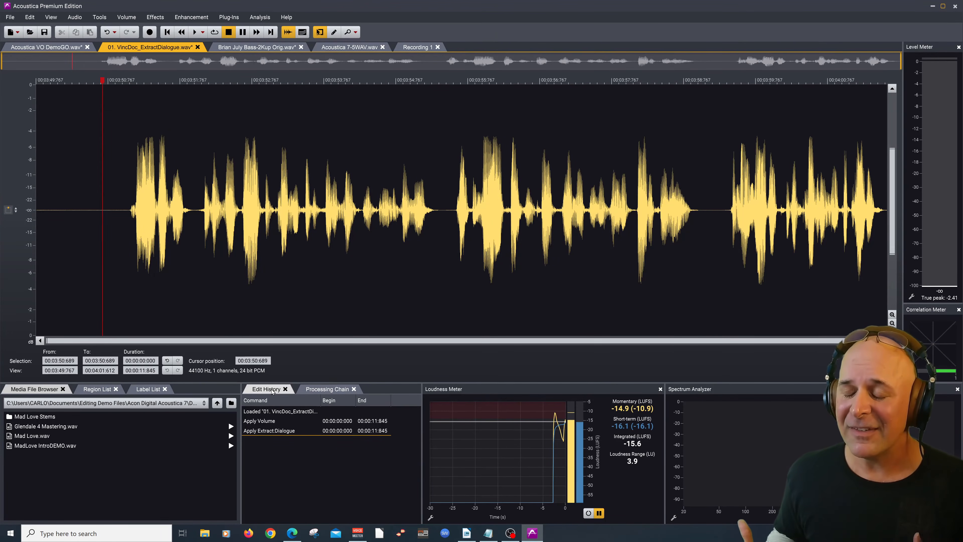
left_click(276, 412)
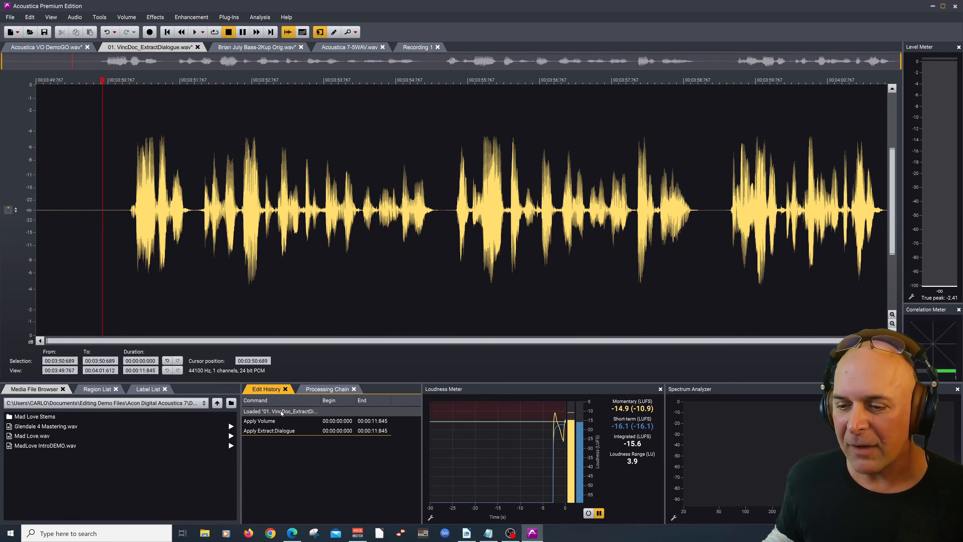
left_click(278, 422)
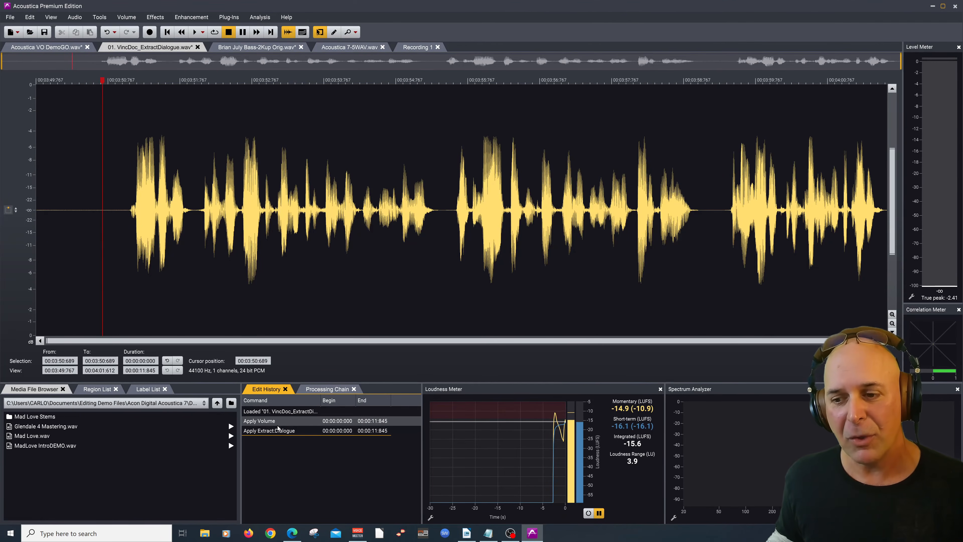
left_click(277, 432)
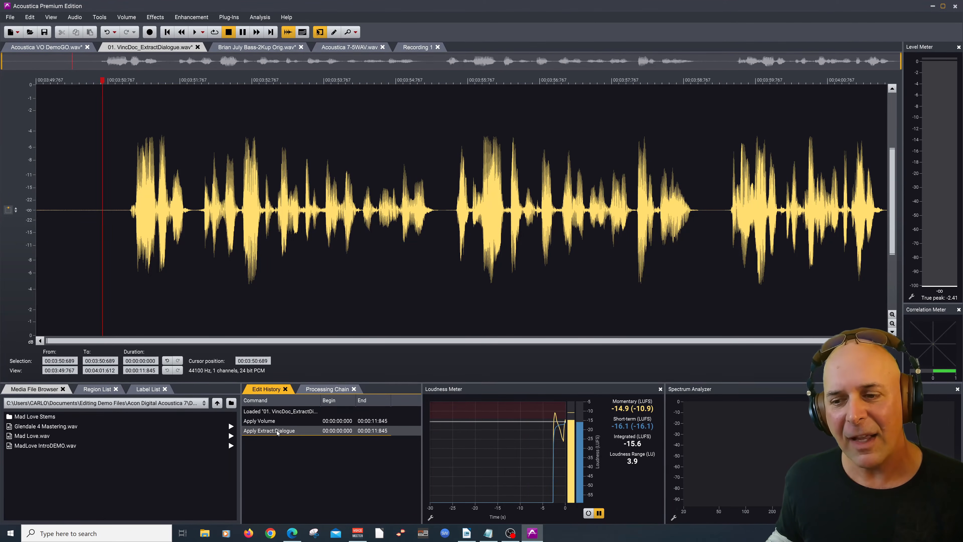
Step: Look at the Export Audit Trail dialog for the Extract:Dialogue history entry, cancel it without saving, and return to the edit history
right_click(277, 431)
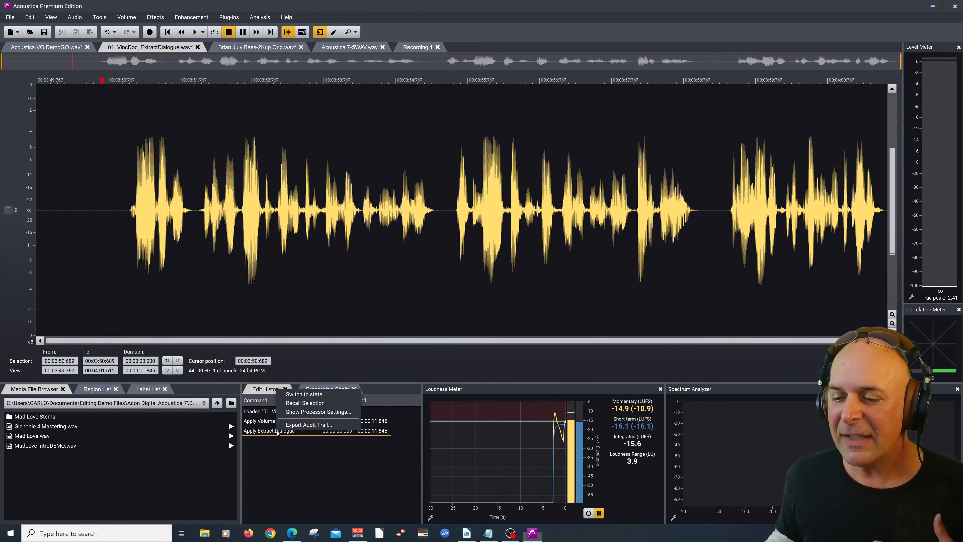
left_click(300, 426)
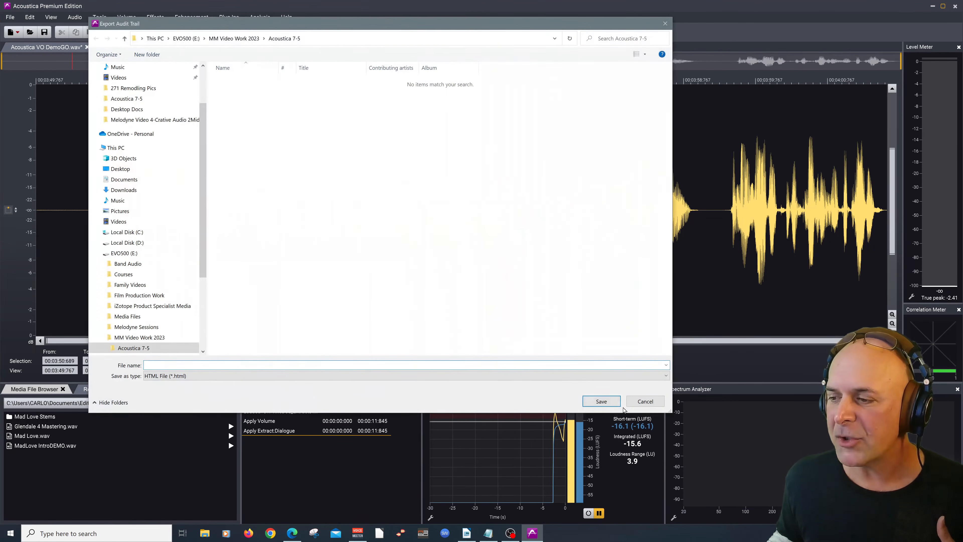
left_click(646, 401)
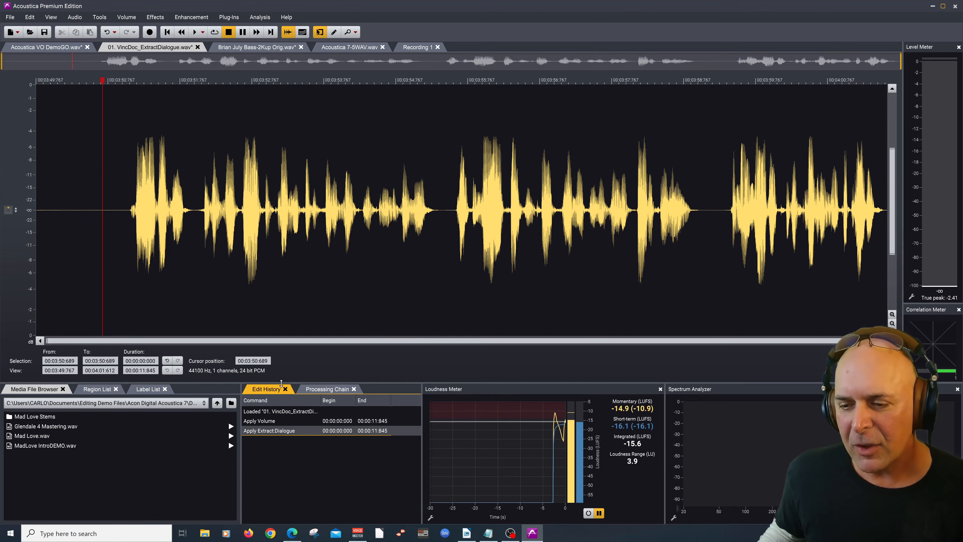
left_click(320, 389)
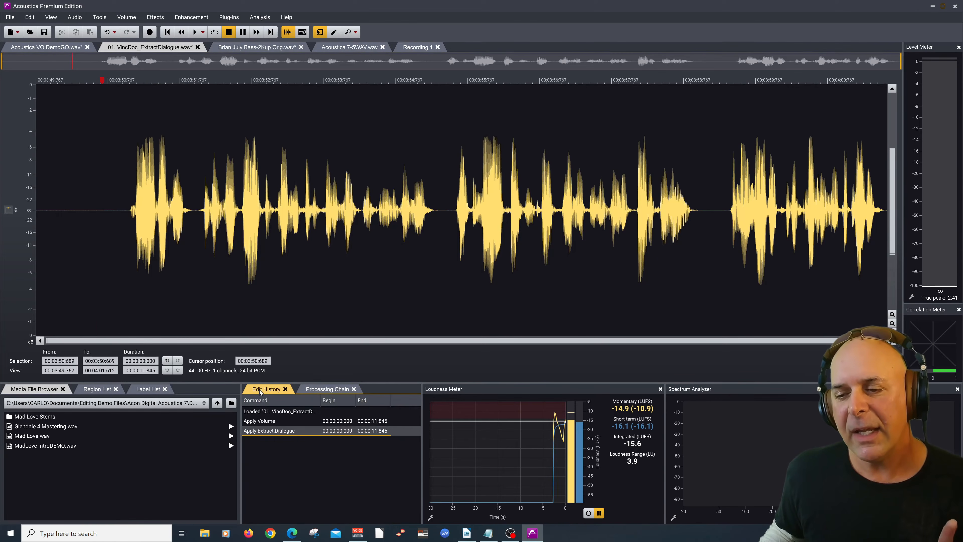
left_click(260, 389)
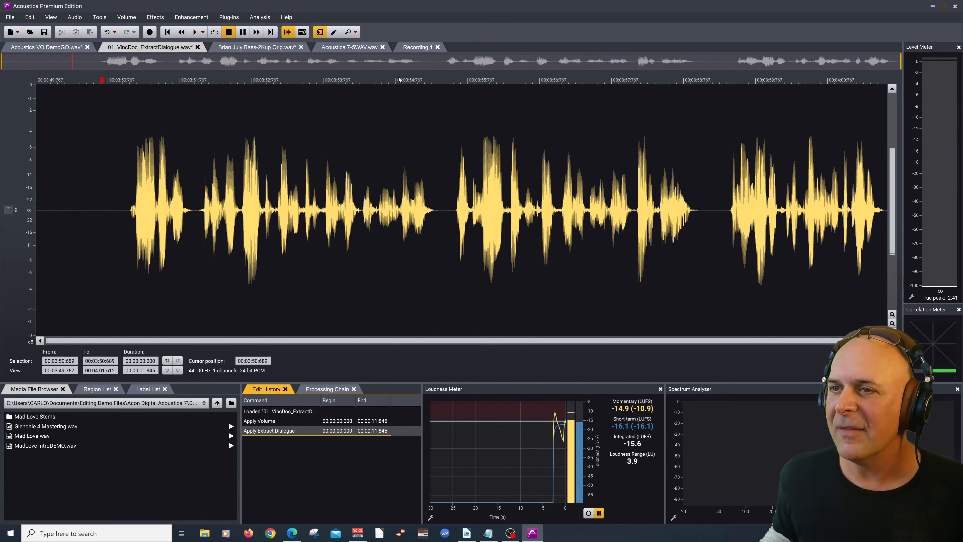
Step: Switch to the Acoustica 7-5WAV.wav file, place the playback cursor just before the music starts, and open the Remix tool
left_click(340, 50)
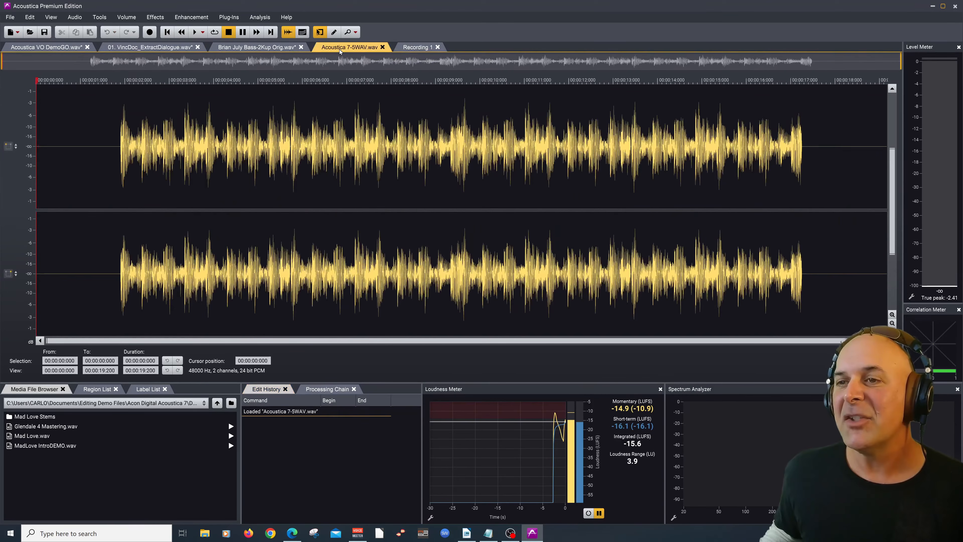
left_click(116, 81)
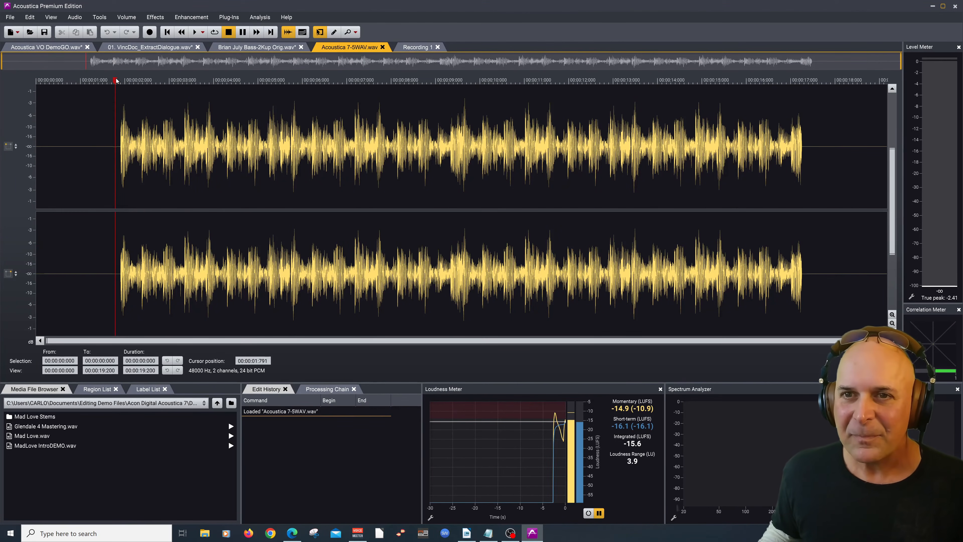
left_click(99, 19)
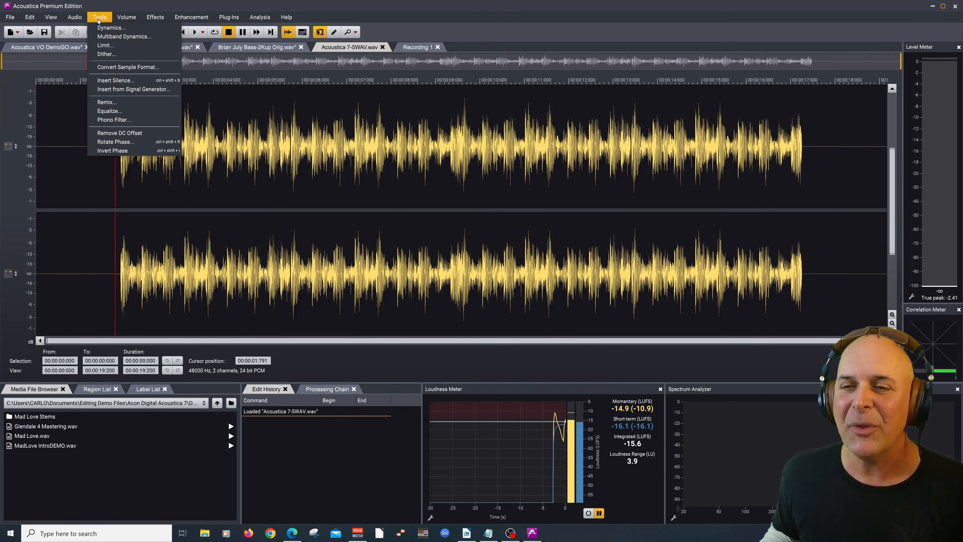
left_click(116, 103)
left_click_drag(403, 144, 383, 95)
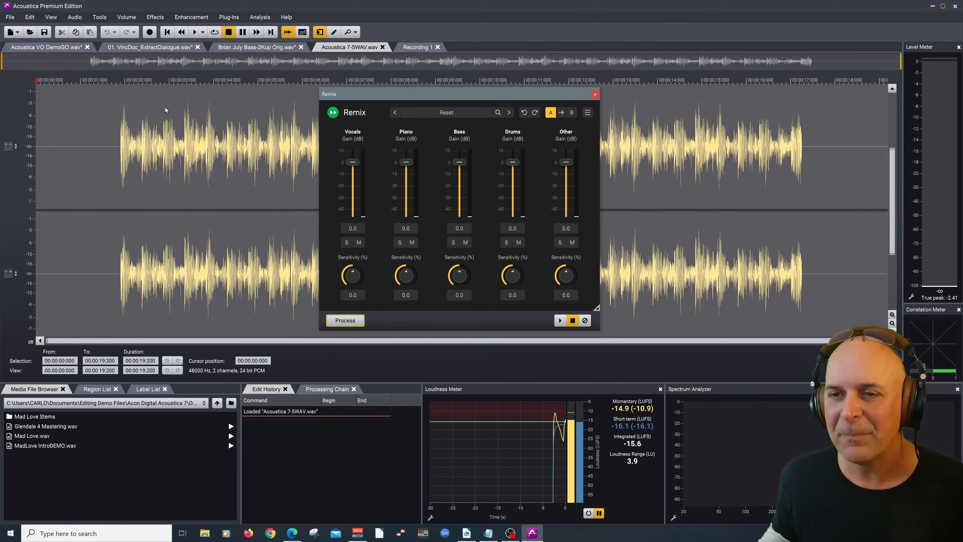
Step: Play the unprocessed music from about 0:01.653, just before the first sound, and stop it after a good listen
left_click(110, 77)
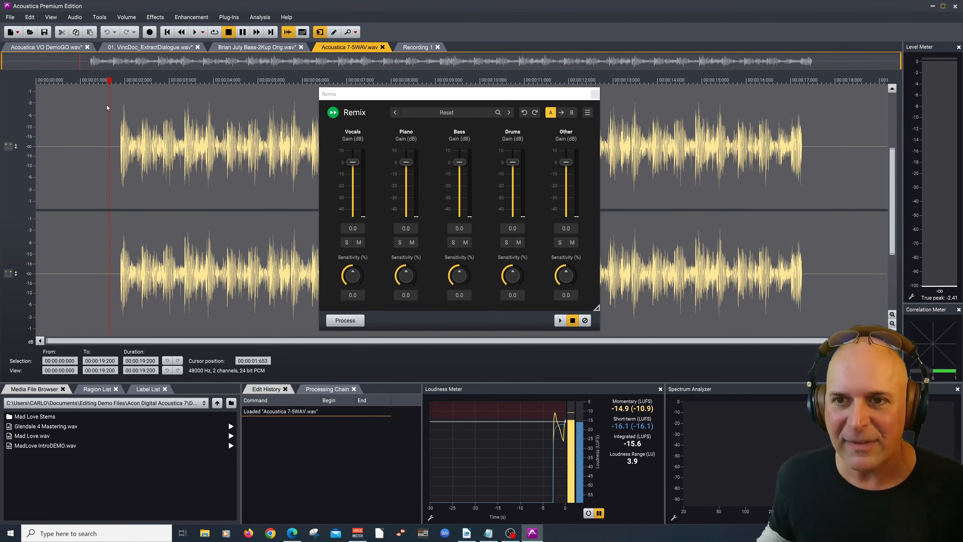
key("space")
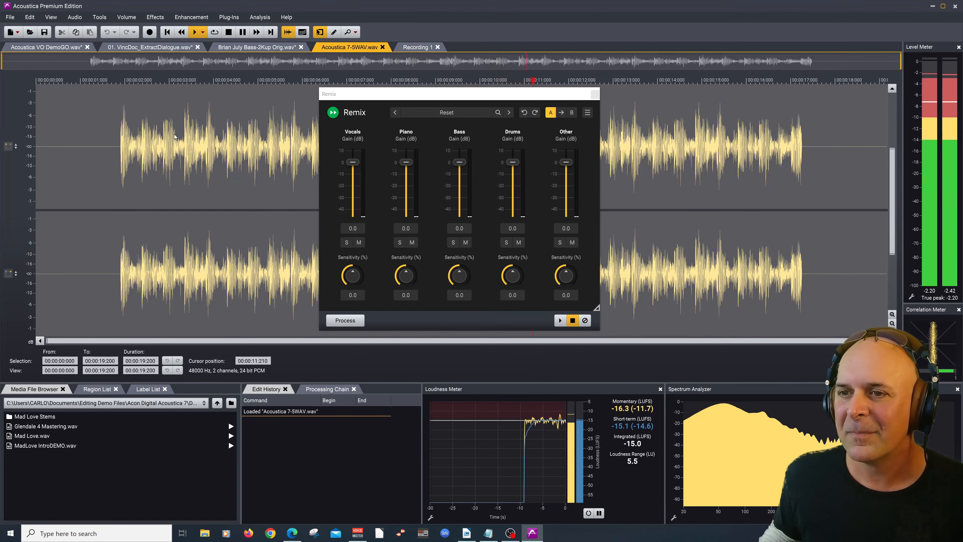
key("space")
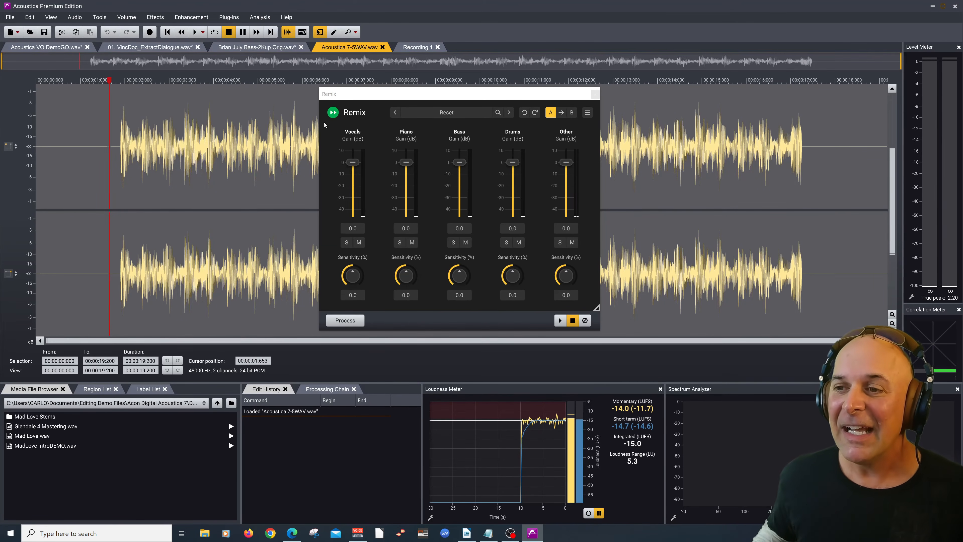
Step: Solo the Drums stem in Remix and preview it on its own
left_click(506, 244)
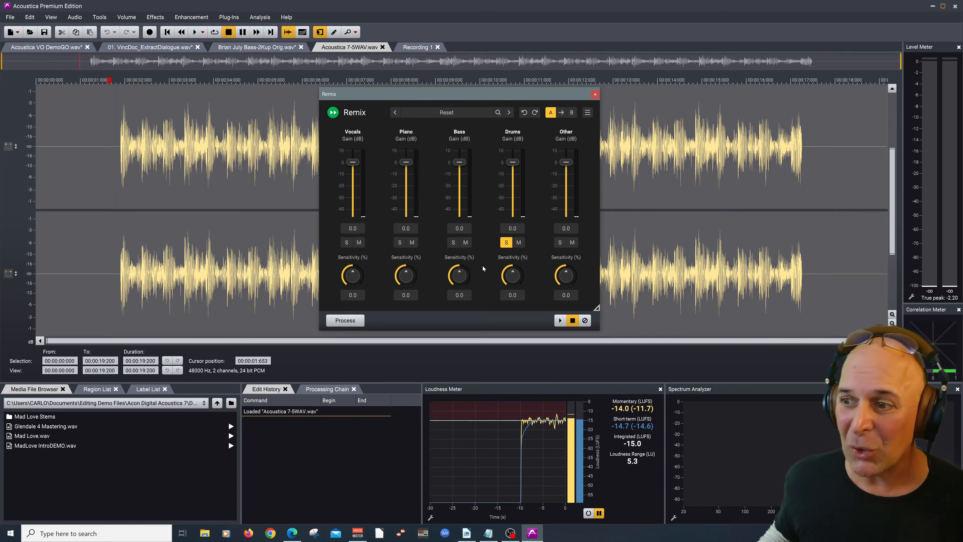
left_click(561, 321)
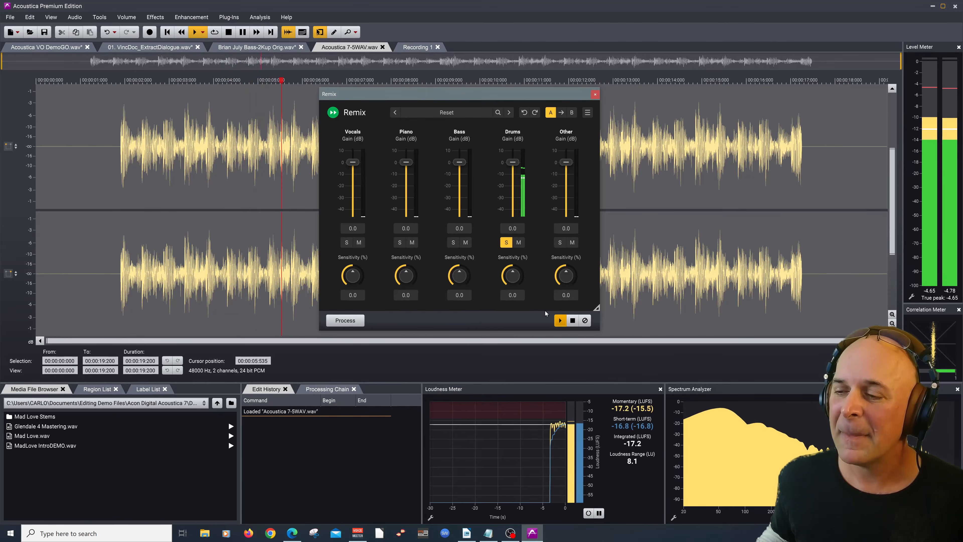
left_click(573, 320)
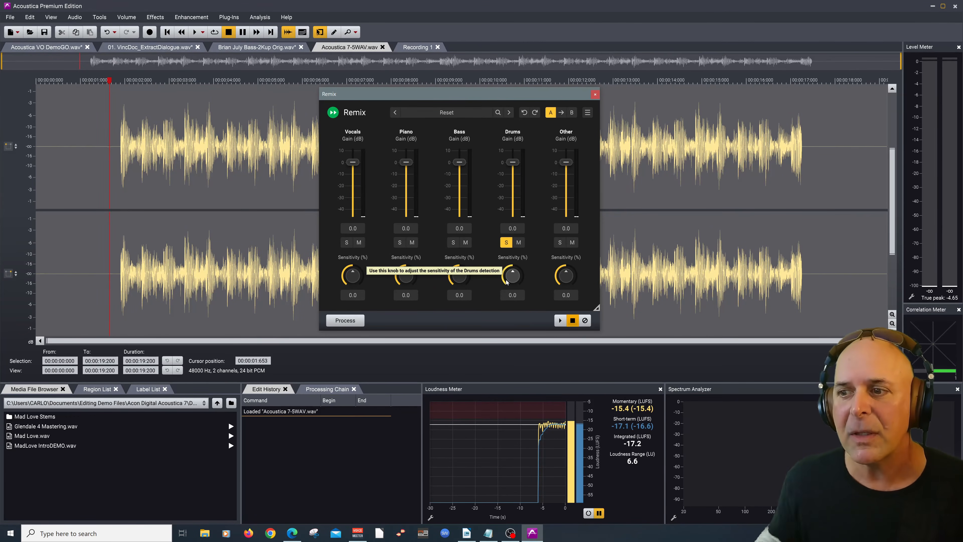
Step: Lower the Drums sensitivity to about -56.8% while previewing the soloed drums
left_click_drag(513, 275, 515, 284)
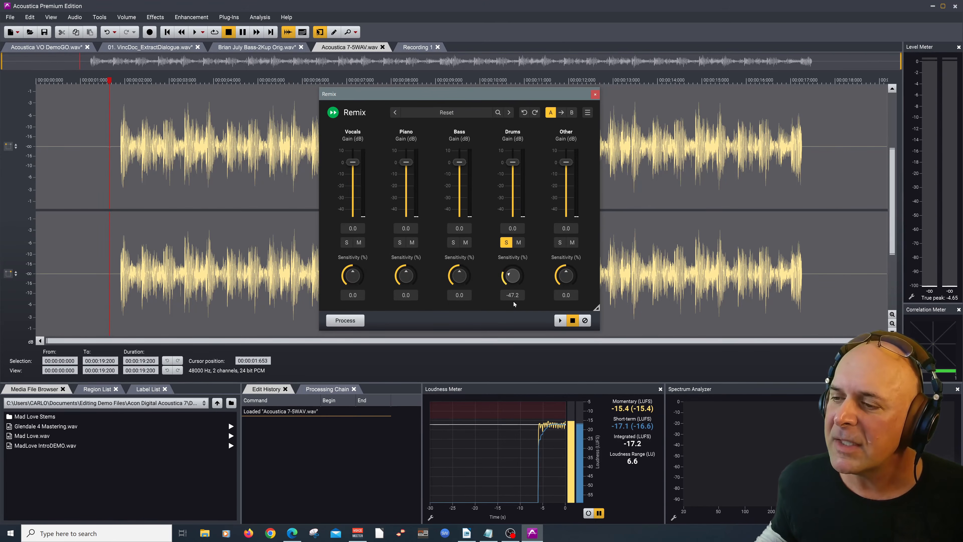
left_click(559, 321)
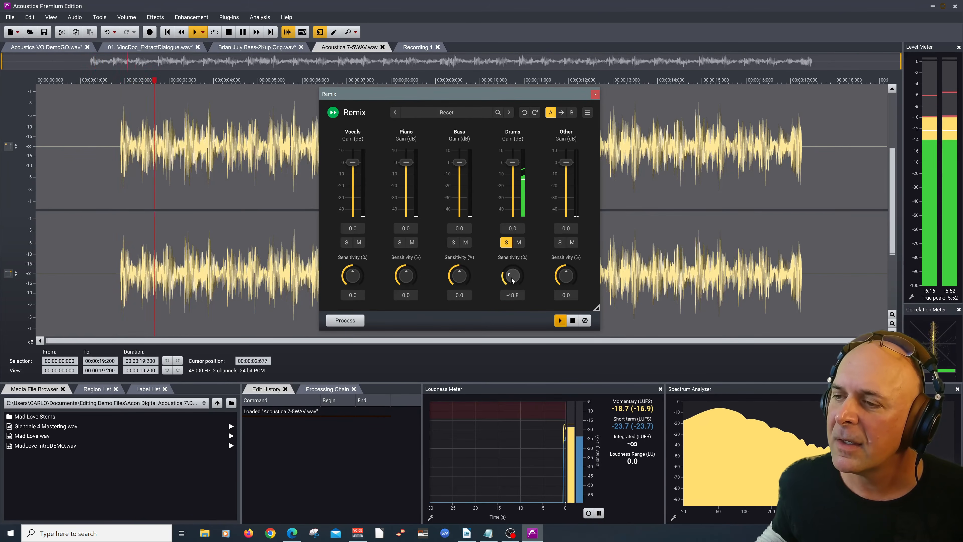
left_click_drag(513, 275, 512, 284)
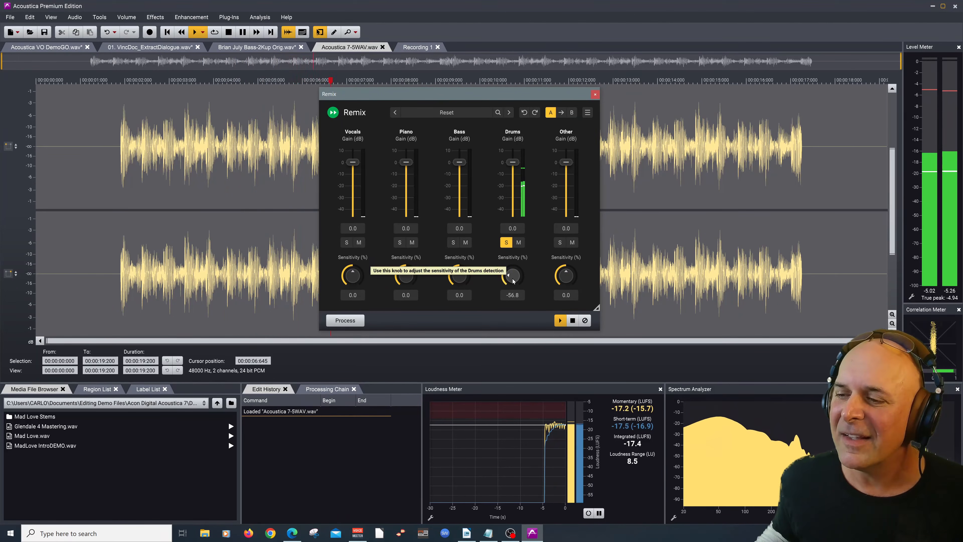
Step: Compare the full mix with the soloed drums during playback, ending unsoloed, and reset the Drums sensitivity to 0.0%
left_click(506, 245)
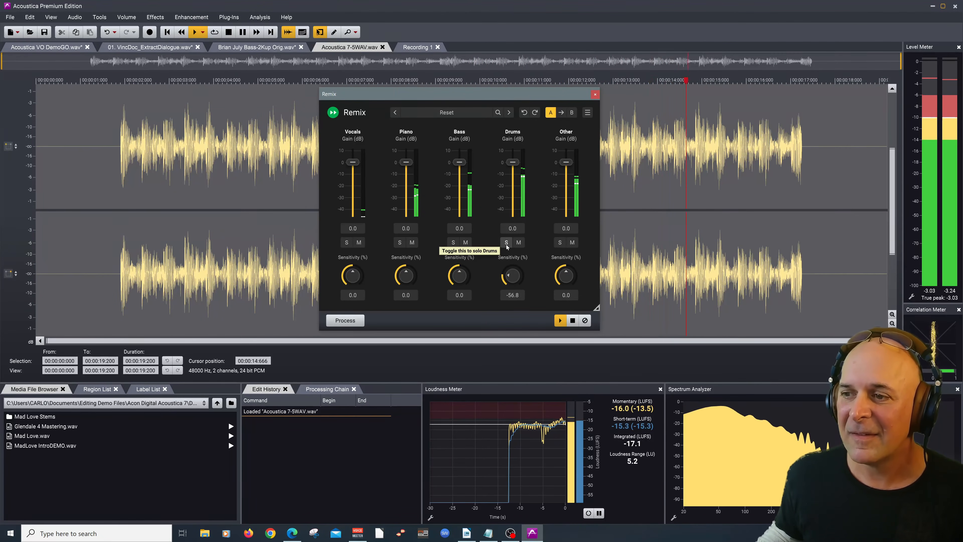
key("space")
key("space")
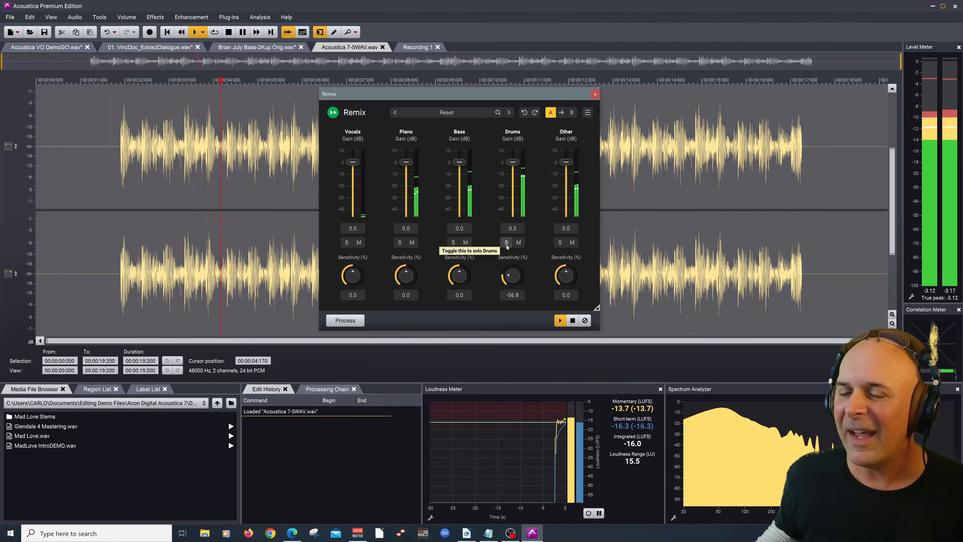
left_click(507, 243)
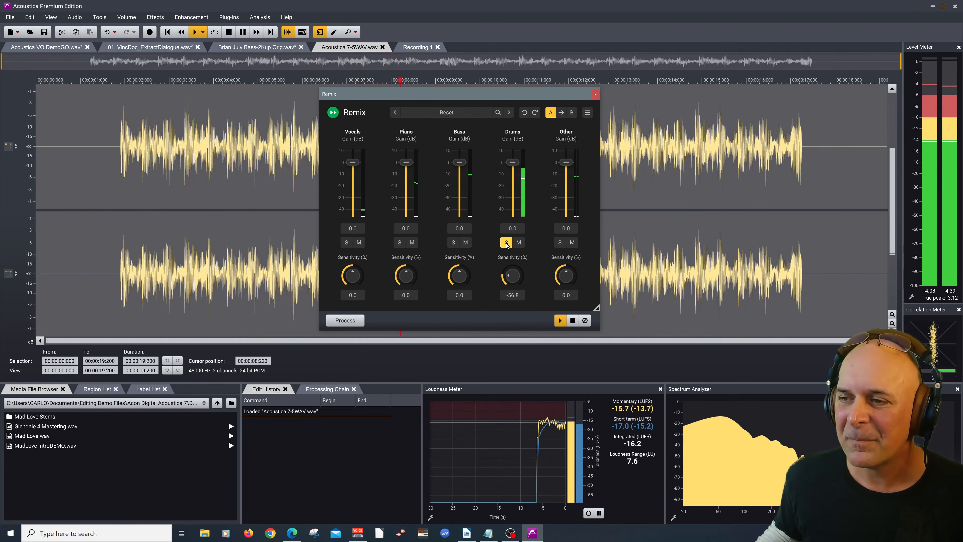
key("space")
left_click(507, 243)
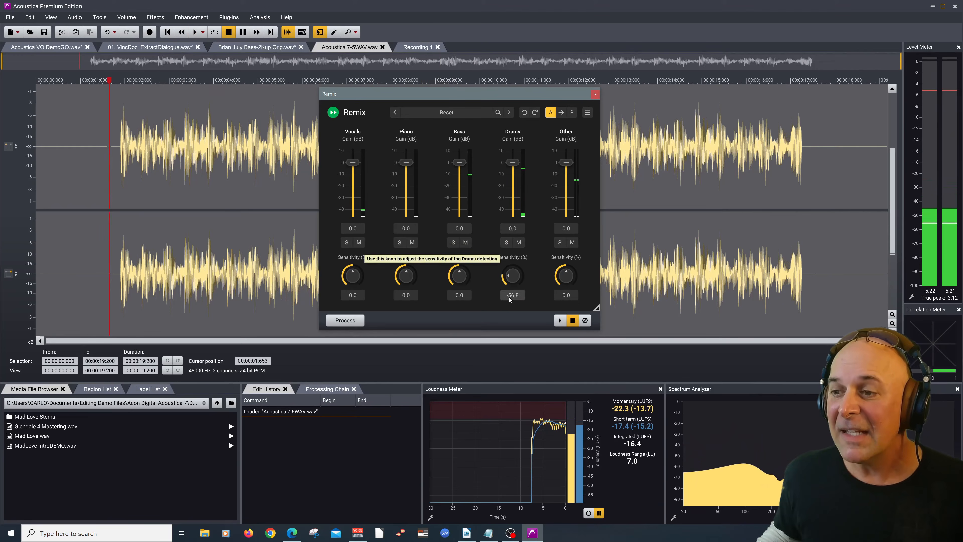
double_click(512, 282)
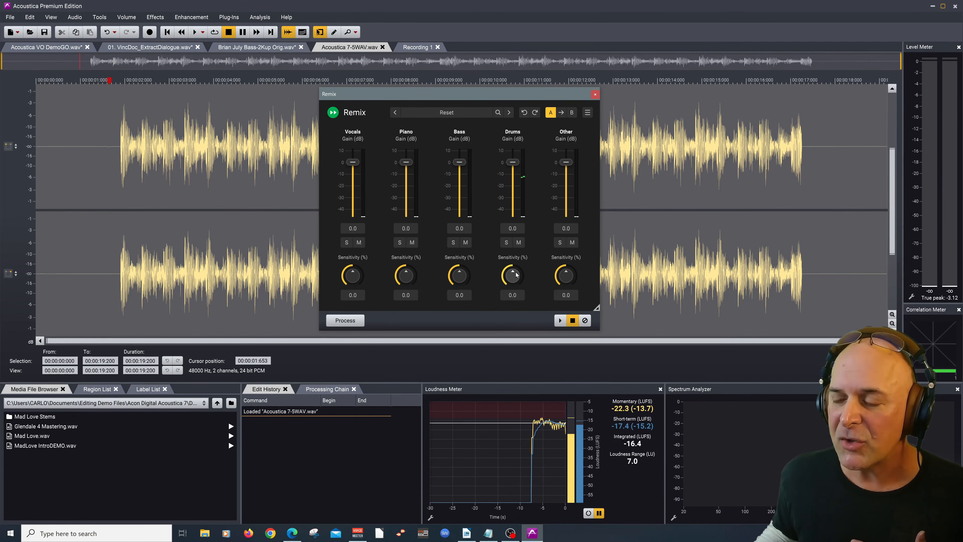
Step: Solo the Piano stem and preview it briefly on its own
left_click(400, 243)
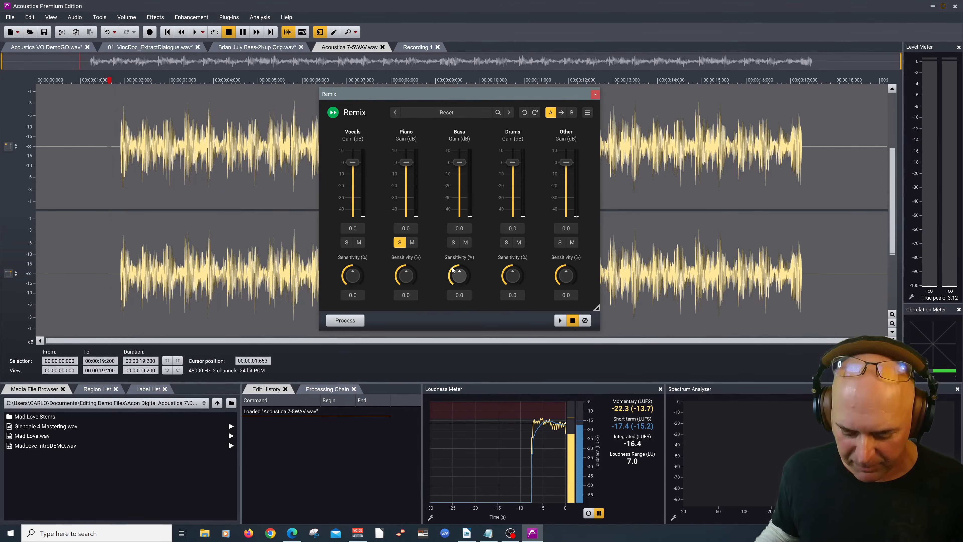
key("space")
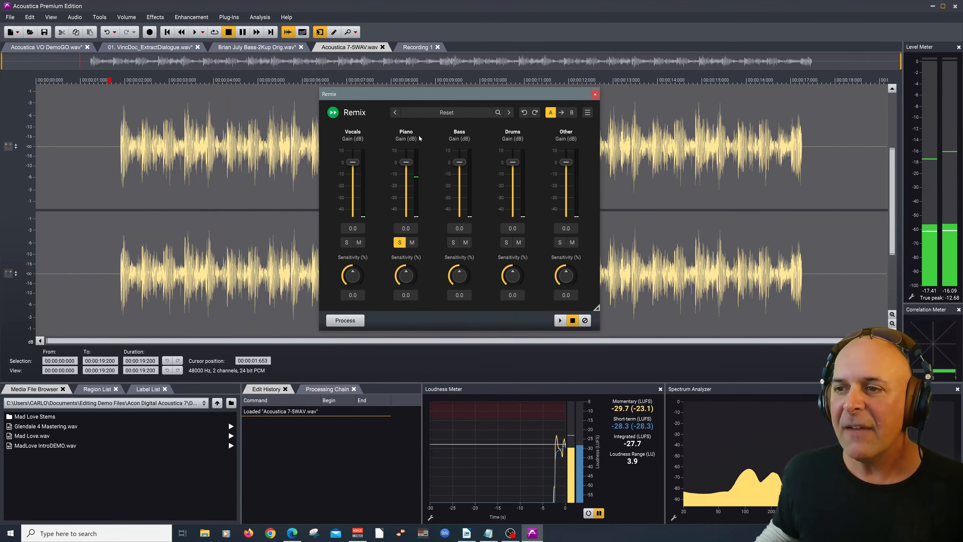
key("space")
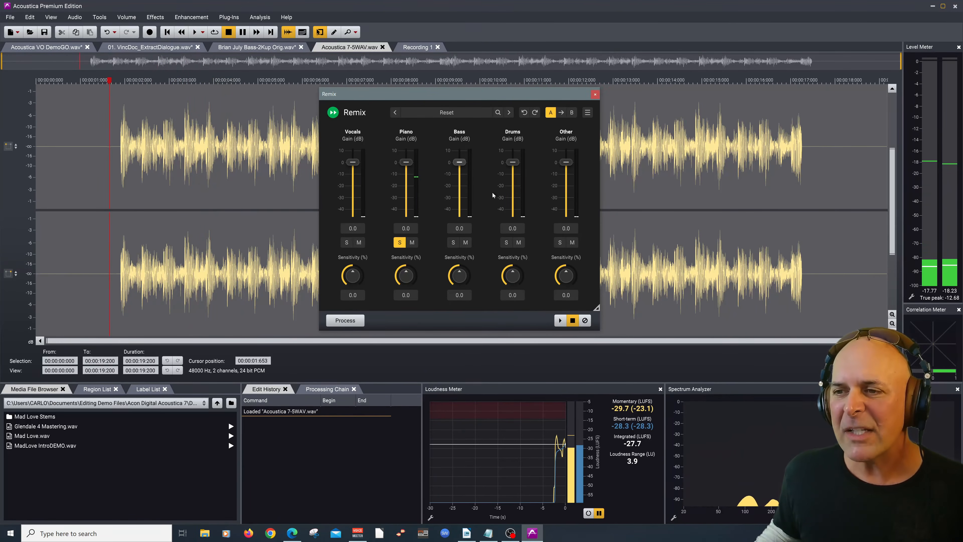
Step: Solo Other together with Piano and, during preview, lower the Other sensitivity to -40.0% and the Piano sensitivity to -15.2%
left_click(560, 243)
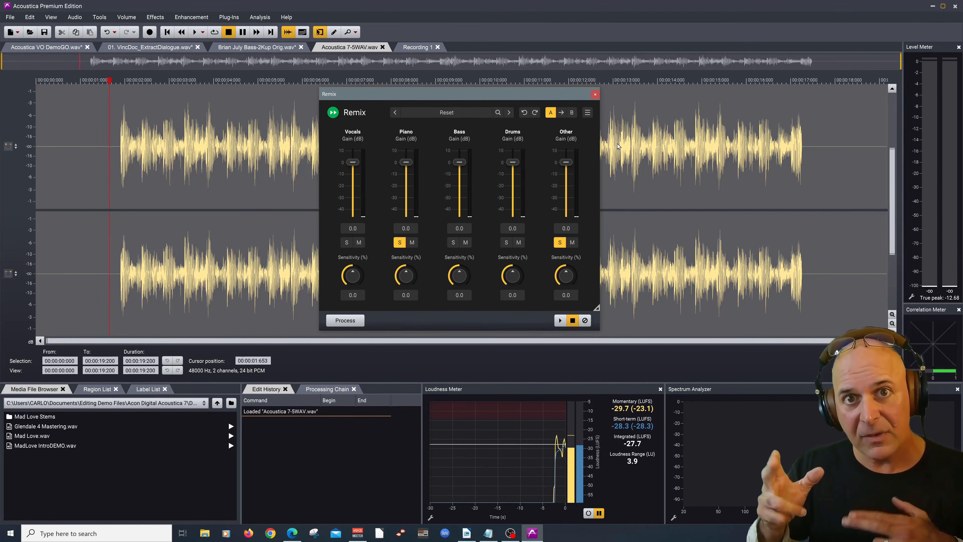
key("space")
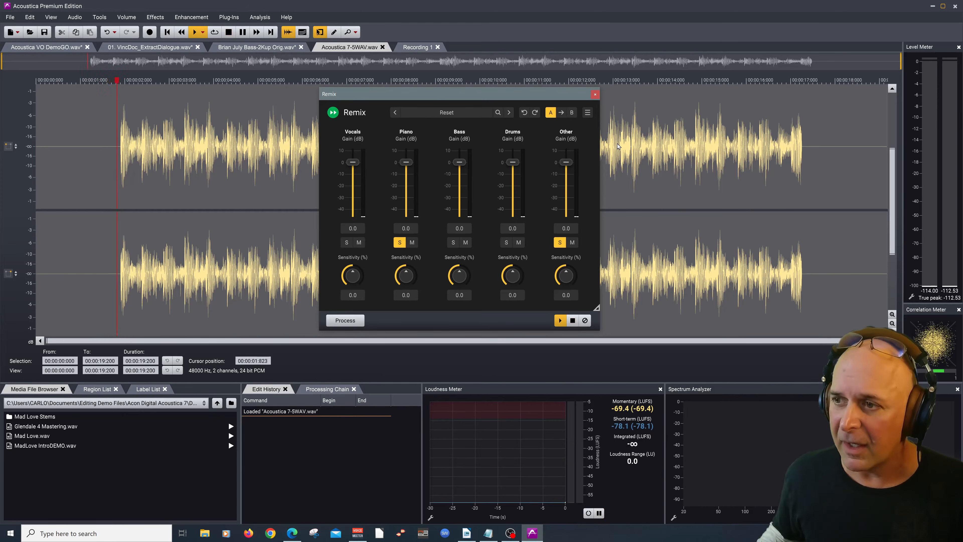
left_click_drag(566, 275, 567, 311)
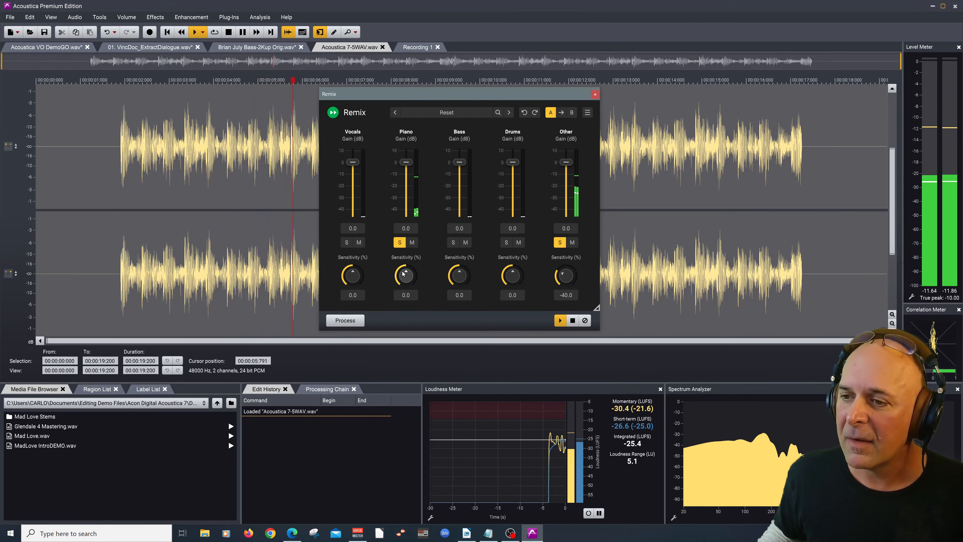
left_click_drag(406, 276, 406, 283)
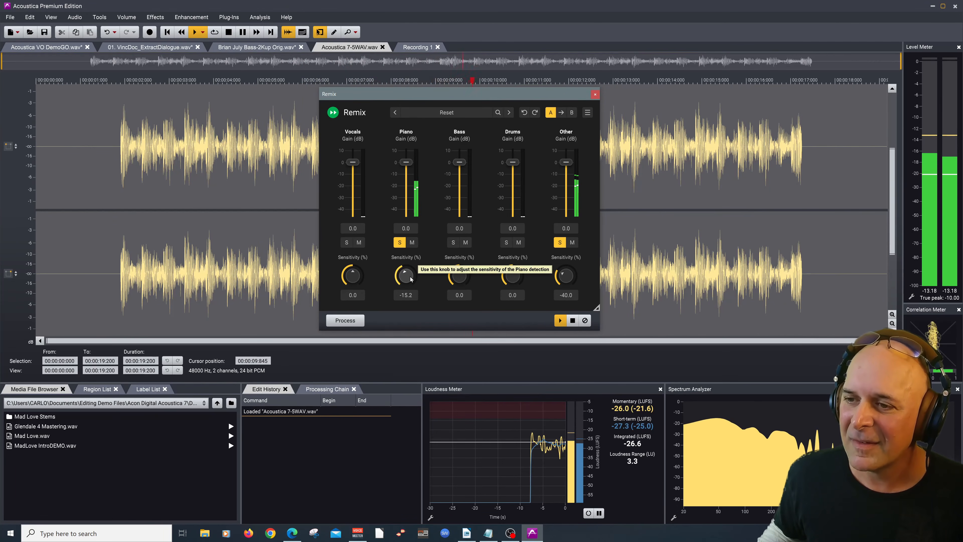
key("space")
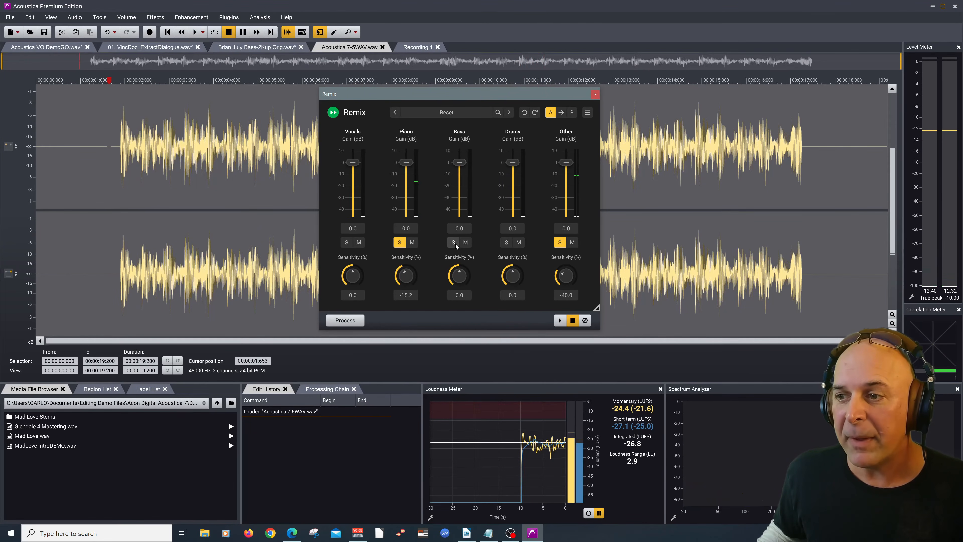
Step: Solo only the Bass stem, lower its sensitivity to about -45.6% during preview, and clear the solo after stopping
left_click(400, 243)
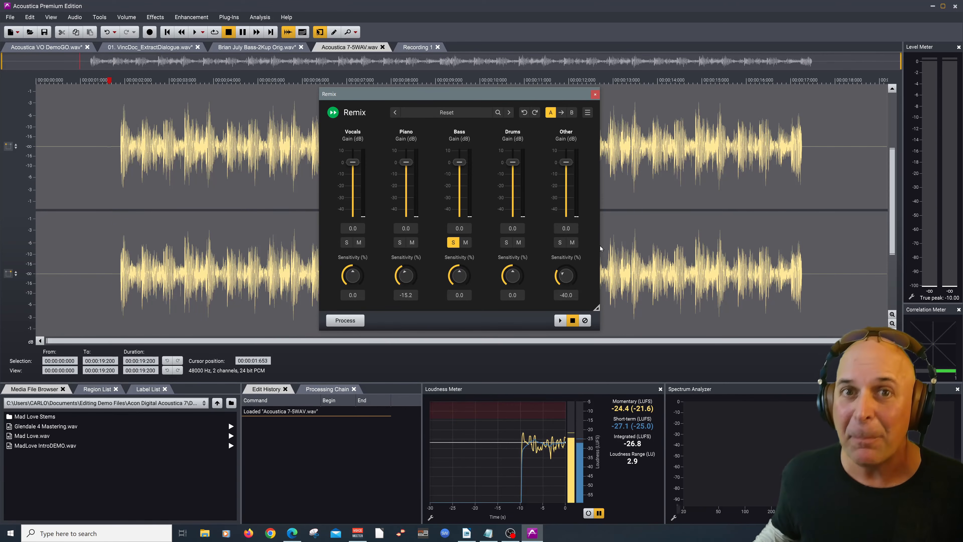
key("space")
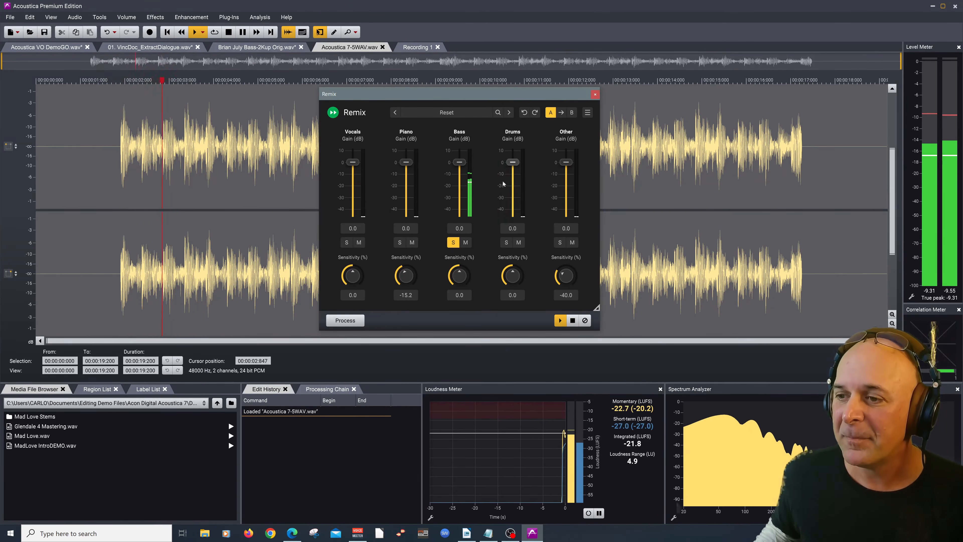
left_click_drag(458, 276, 451, 295)
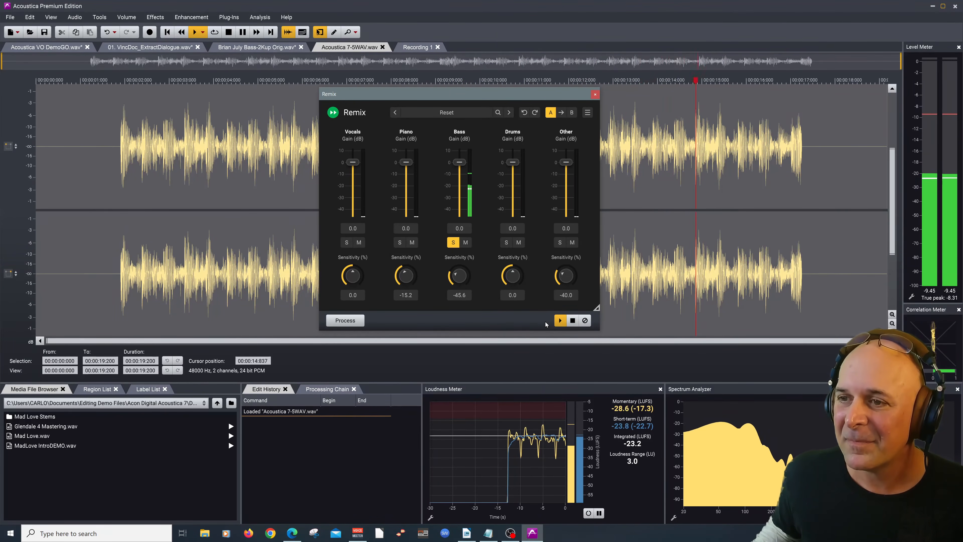
left_click(573, 320)
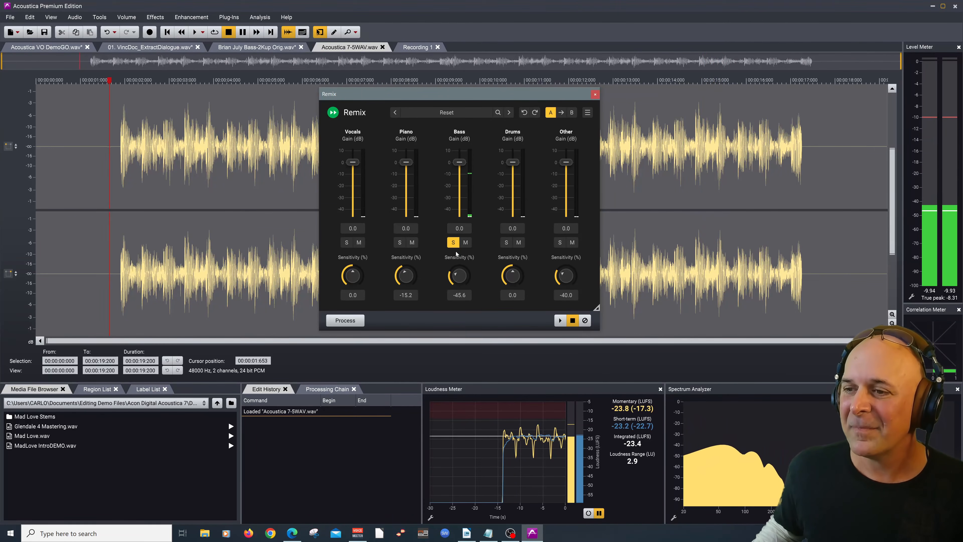
left_click(457, 243)
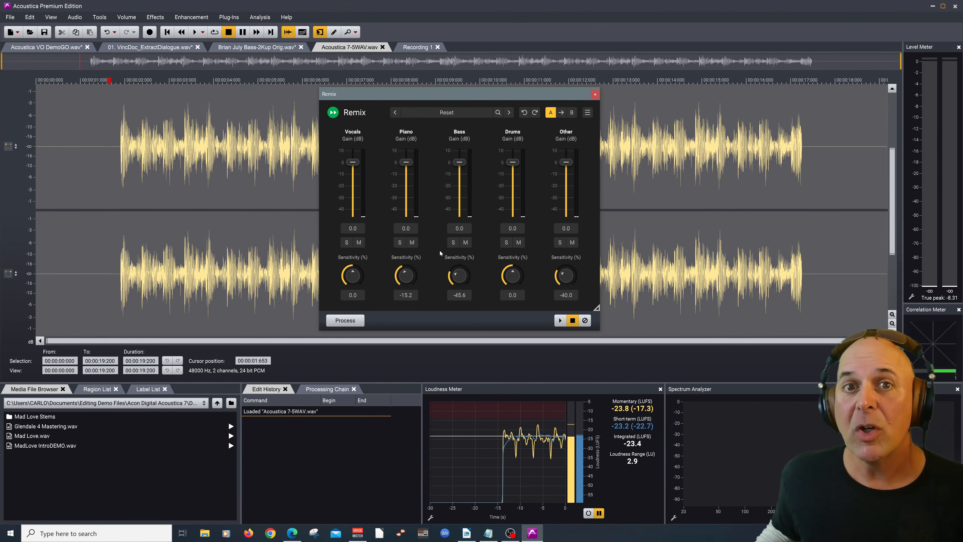
Step: Try lowering the Vocals gain to about -19.5 dB, and reset it to 0.0 dB
left_click(352, 164)
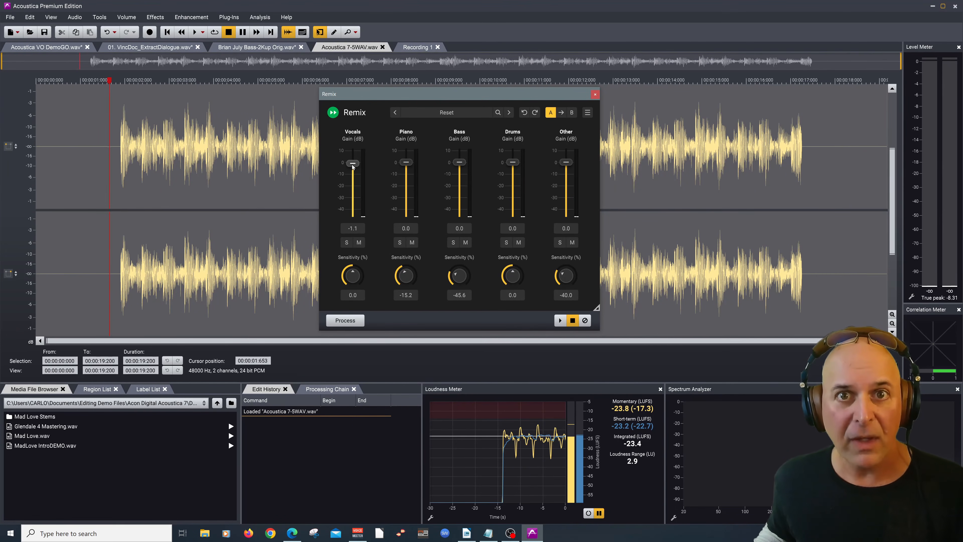
left_click_drag(353, 164, 352, 184)
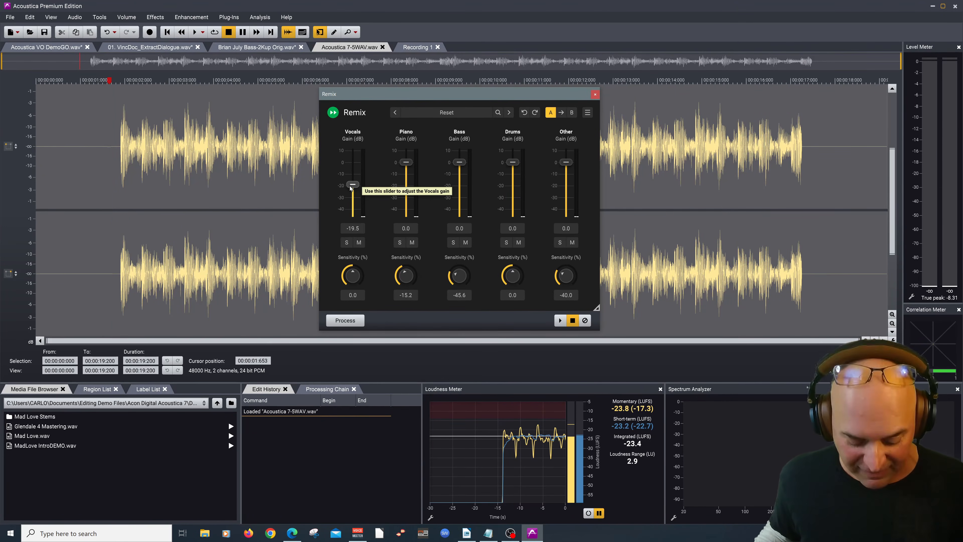
double_click(352, 185)
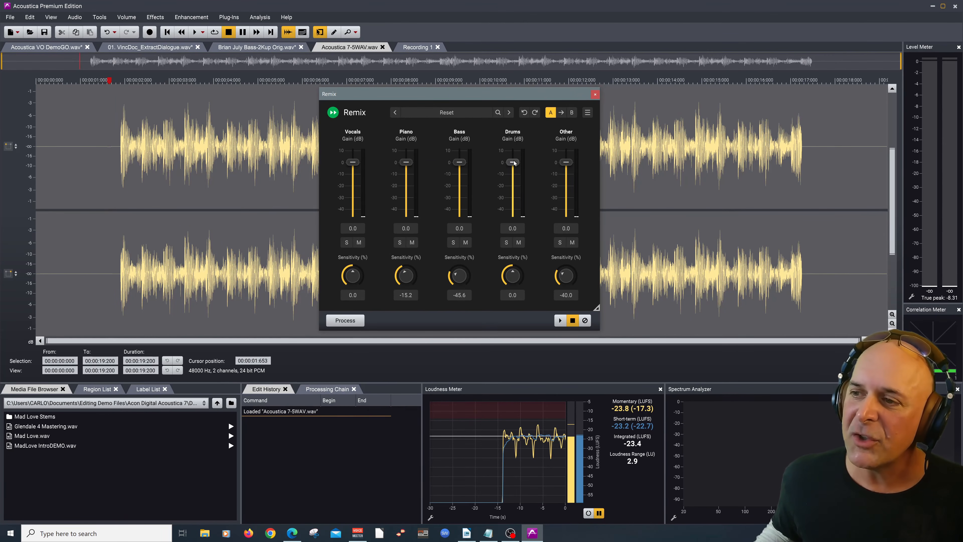
Step: Lower the Drums gain to about -10.3 dB
left_click_drag(514, 163, 517, 168)
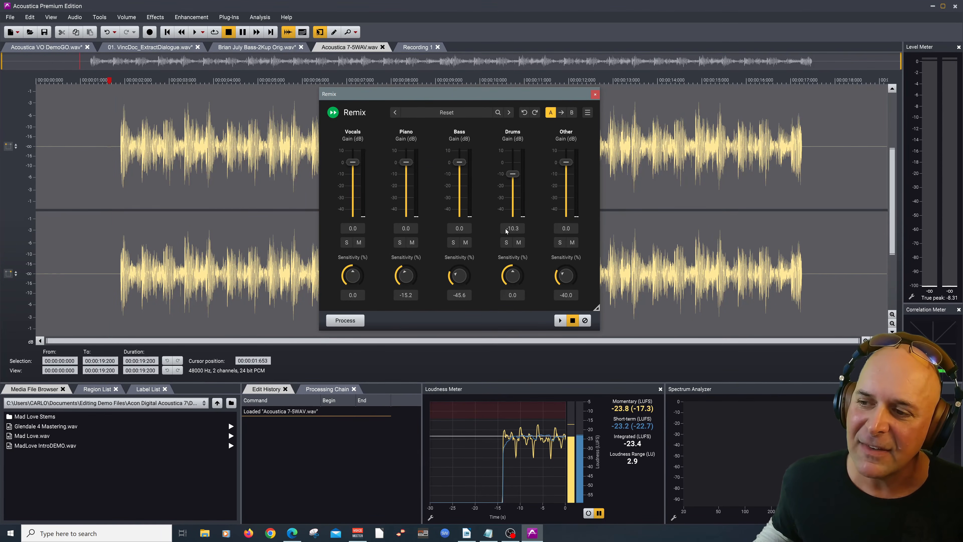
Step: Raise the Drums gain to 0.0 dB while previewing the mix, and stop playback
left_click(560, 321)
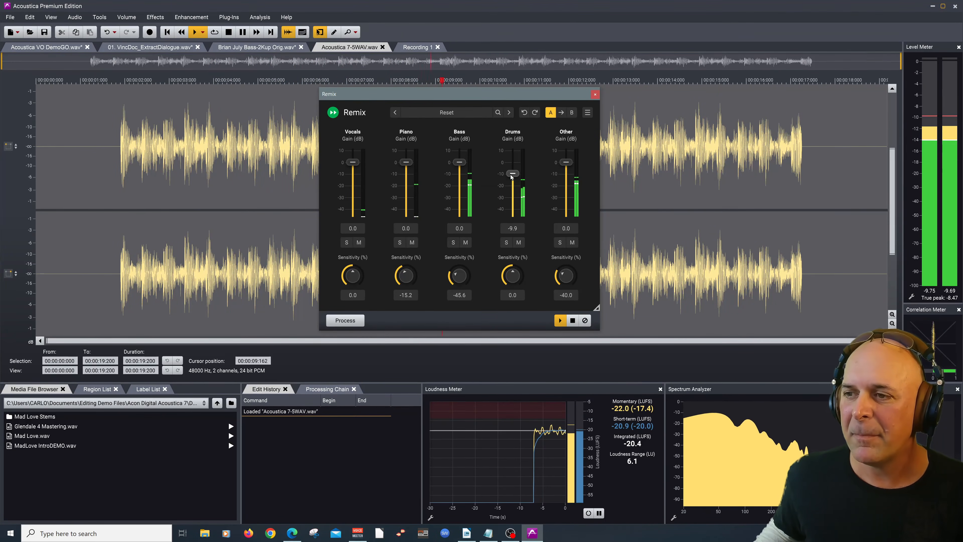
left_click_drag(510, 175, 514, 165)
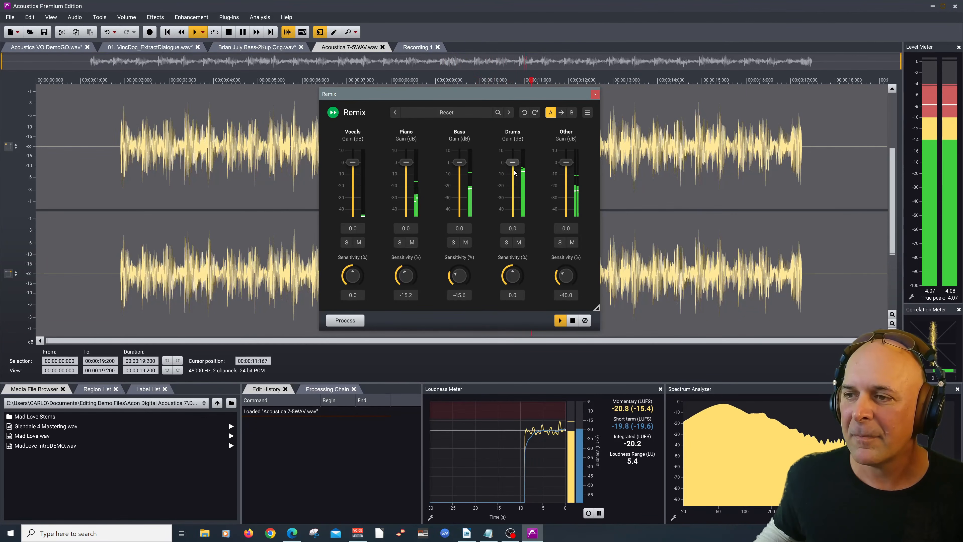
left_click(573, 321)
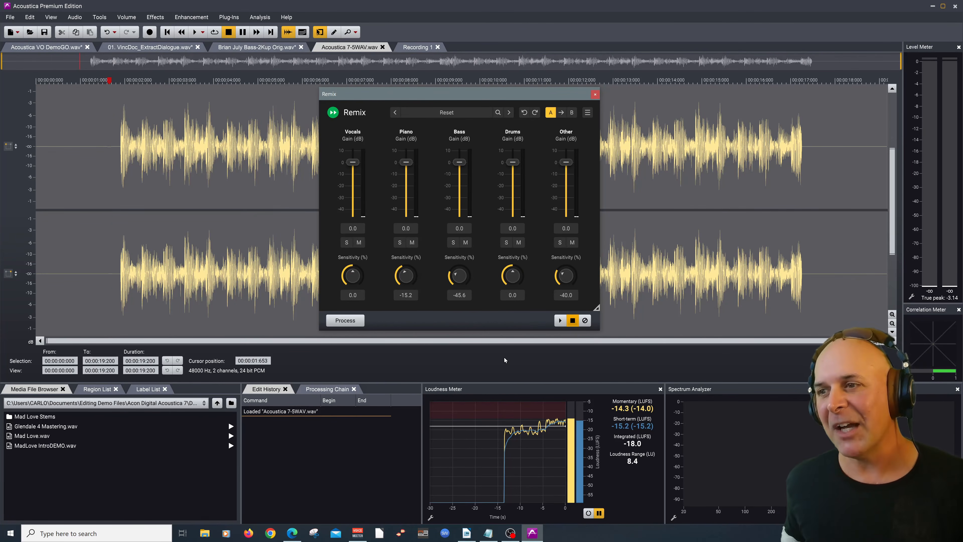
Step: Lower the Drums gain to about -11.5 dB, preview the mix, and raise the gain to about -4.5 dB during playback
left_click_drag(516, 167, 518, 179)
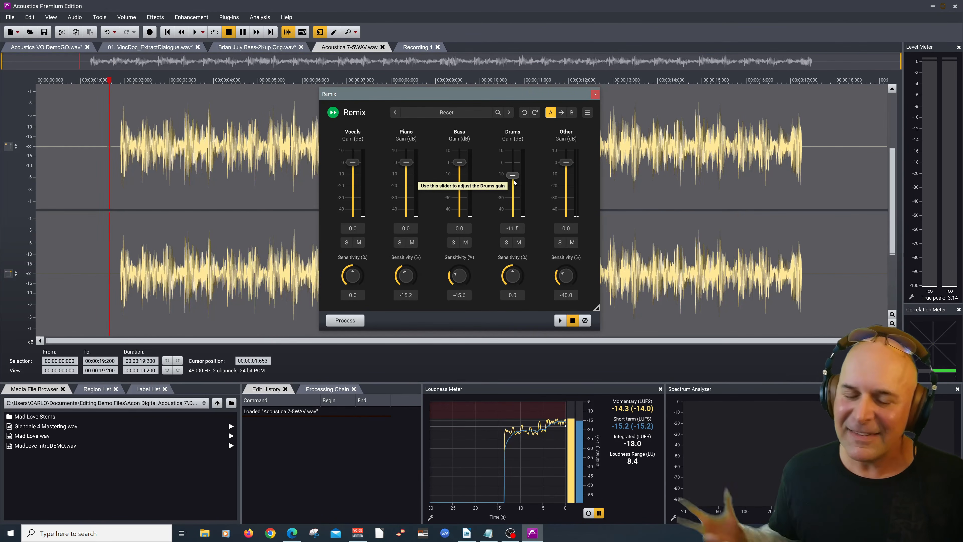
left_click(561, 321)
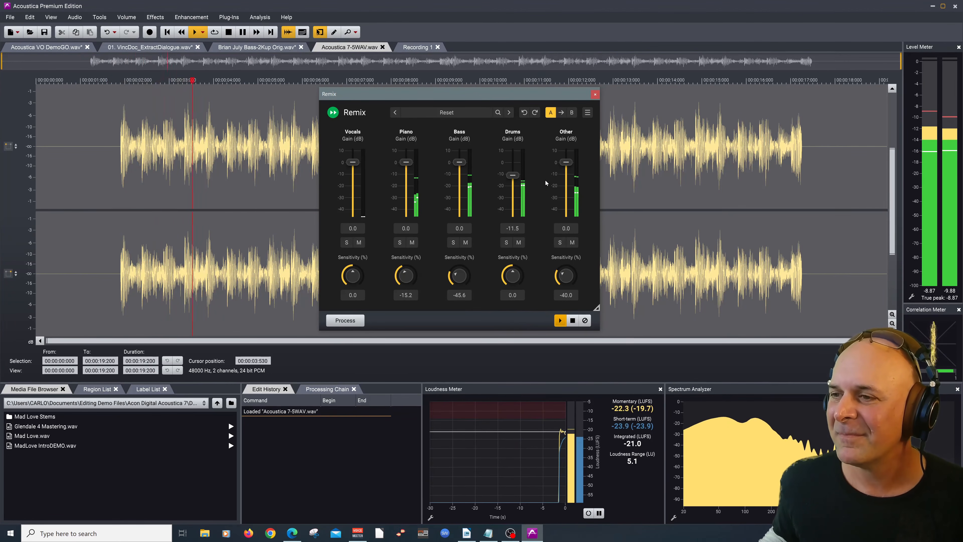
scroll(514, 173, "up", 5)
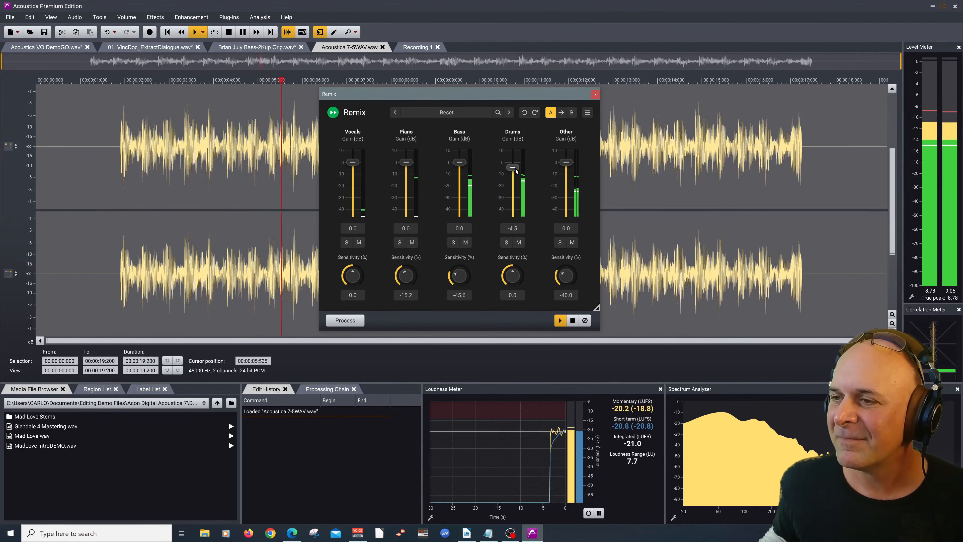